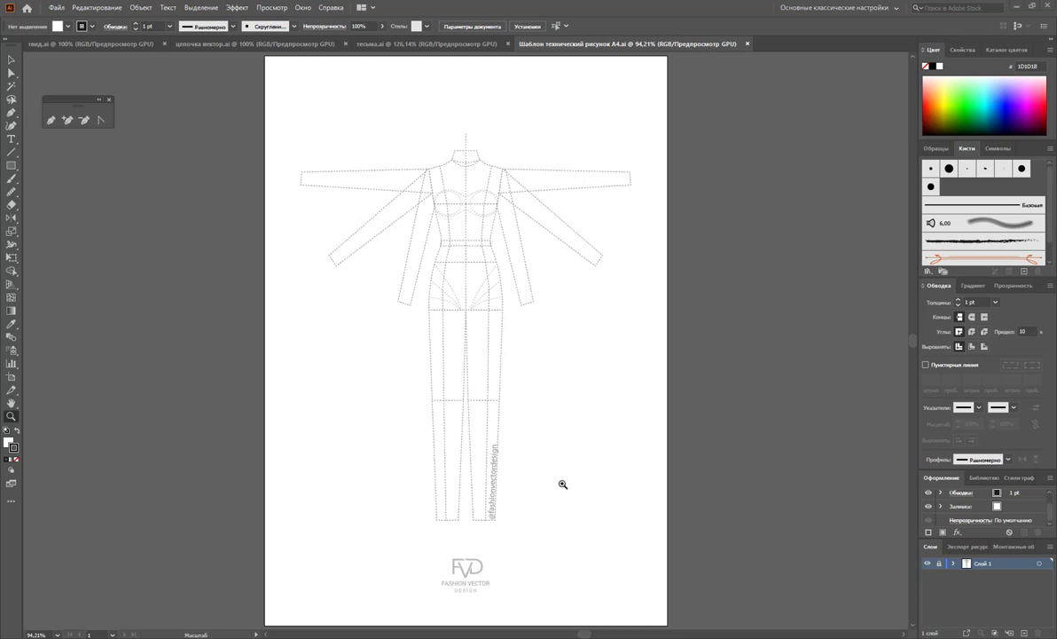
Look over the tweed pattern, chain and braid trim files, then return to the figure template.
click(120, 44)
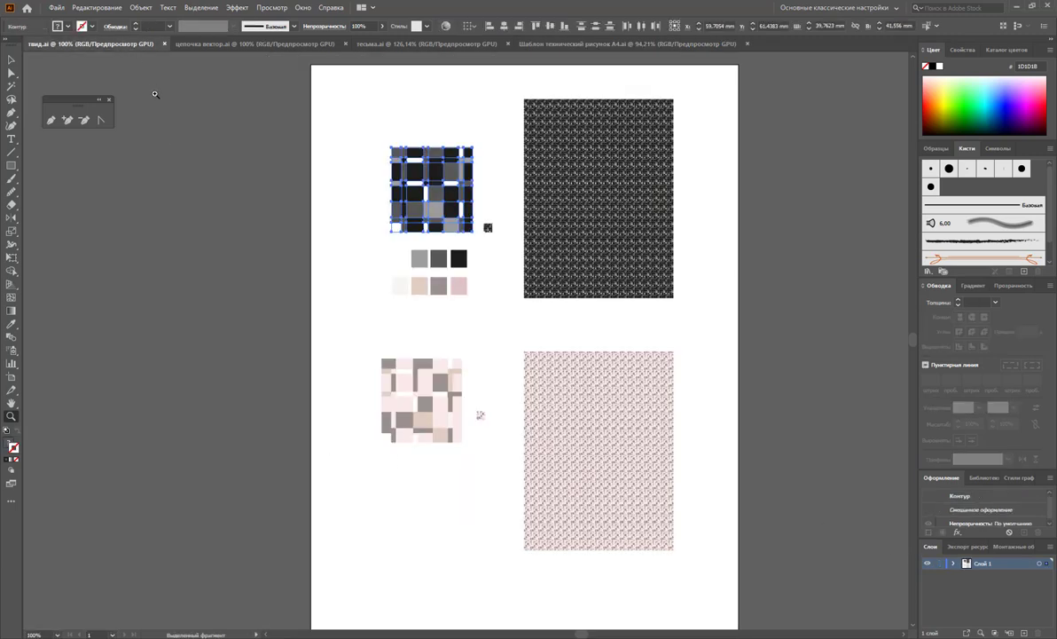
click(282, 44)
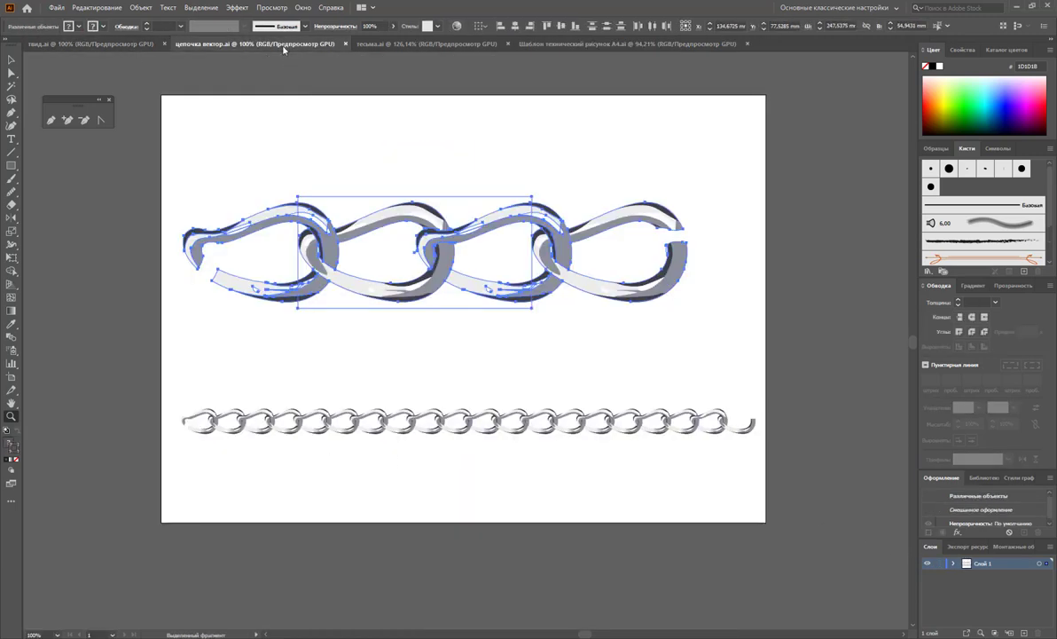
click(433, 44)
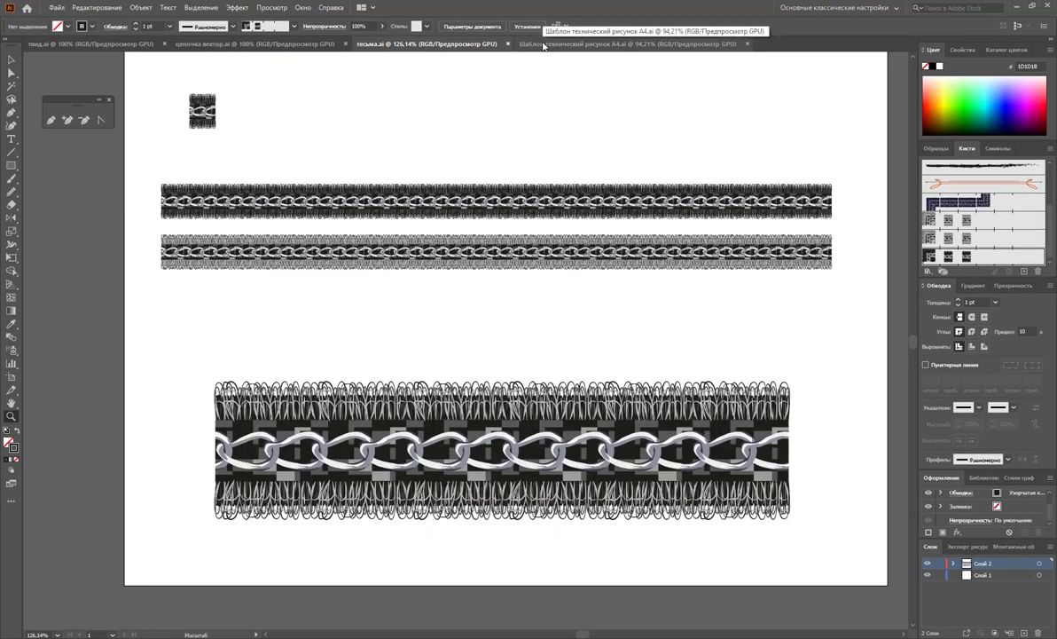
click(543, 43)
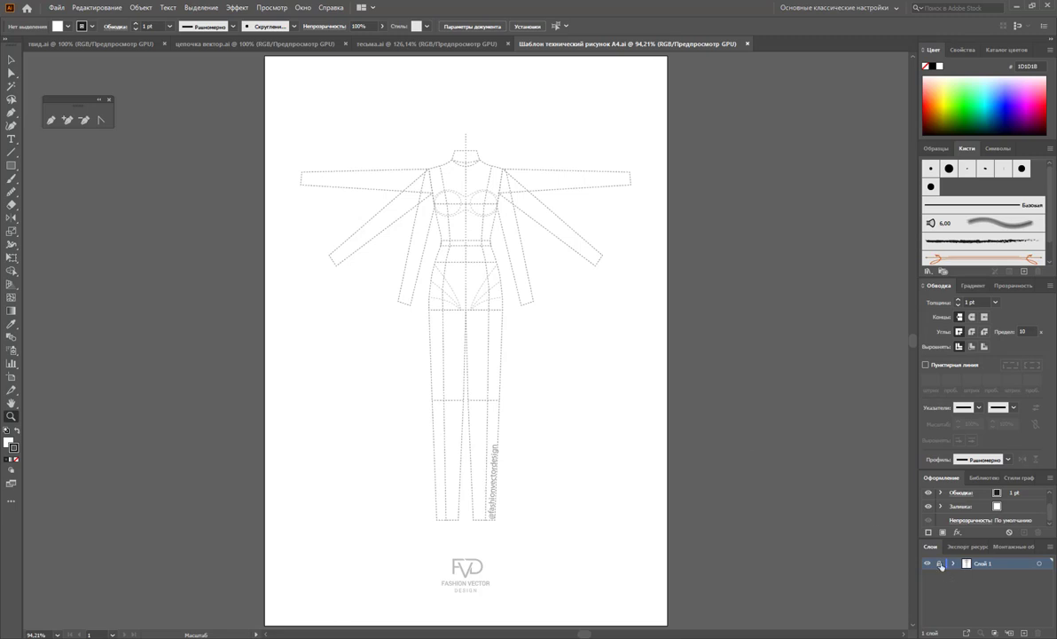
Unlock Слой 1 and delete the outstretched horizontal sleeve pieces on both sides.
click(942, 565)
click(11, 73)
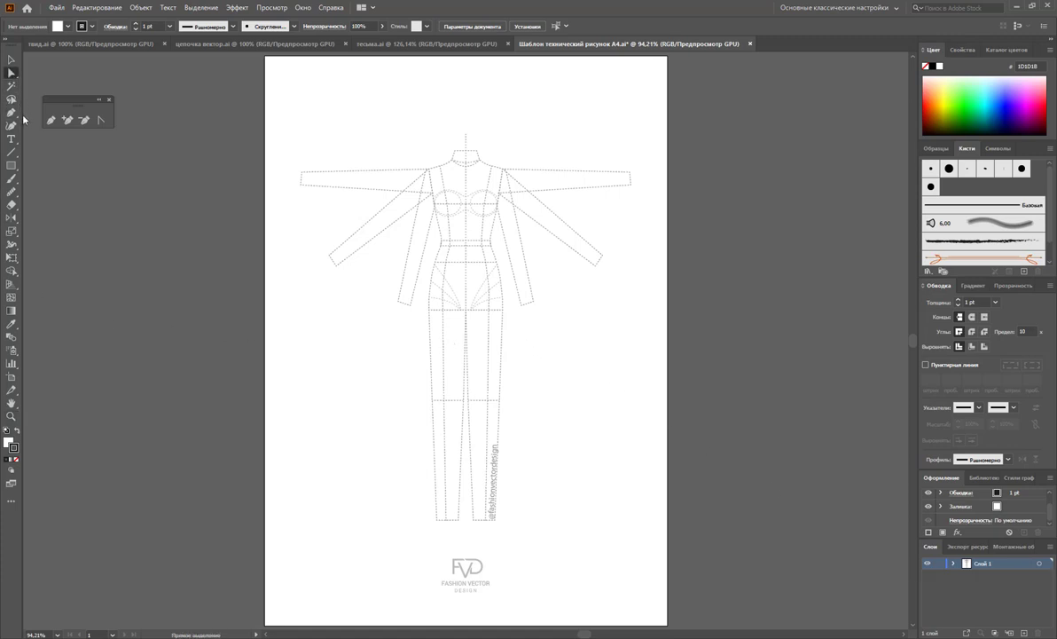
click(414, 278)
key(Delete)
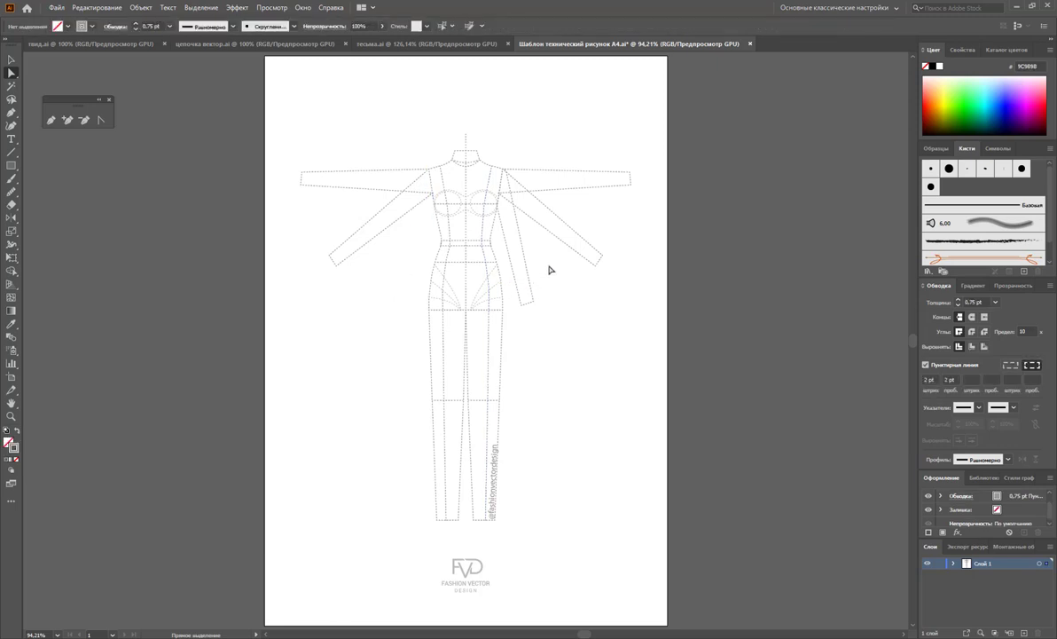
drag(525, 292, 524, 296)
key(Delete)
drag(575, 175, 523, 150)
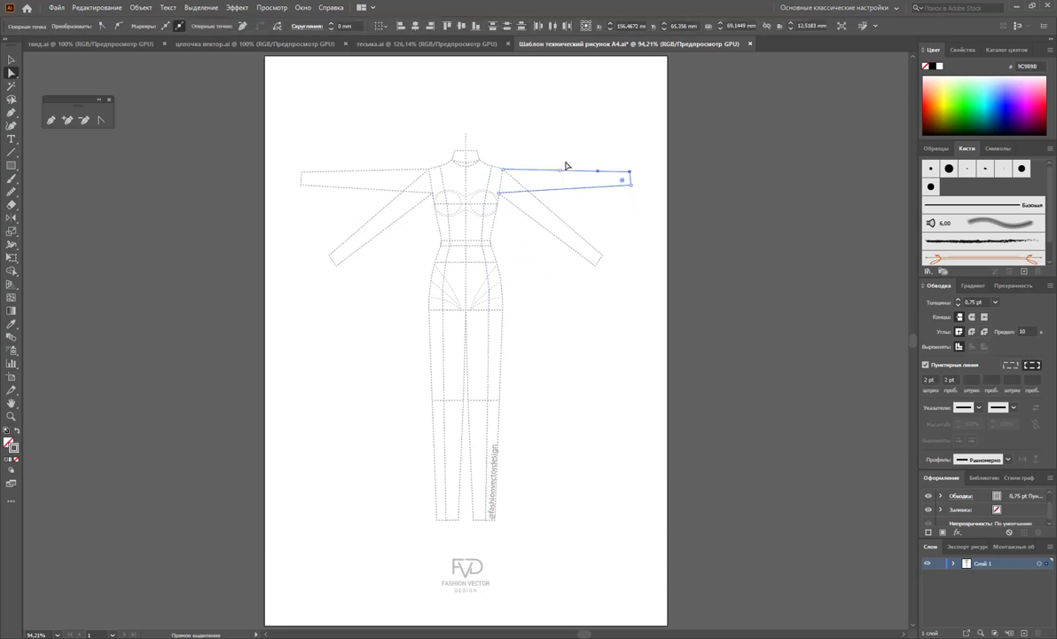
key(Delete)
drag(280, 132, 335, 197)
key(Delete)
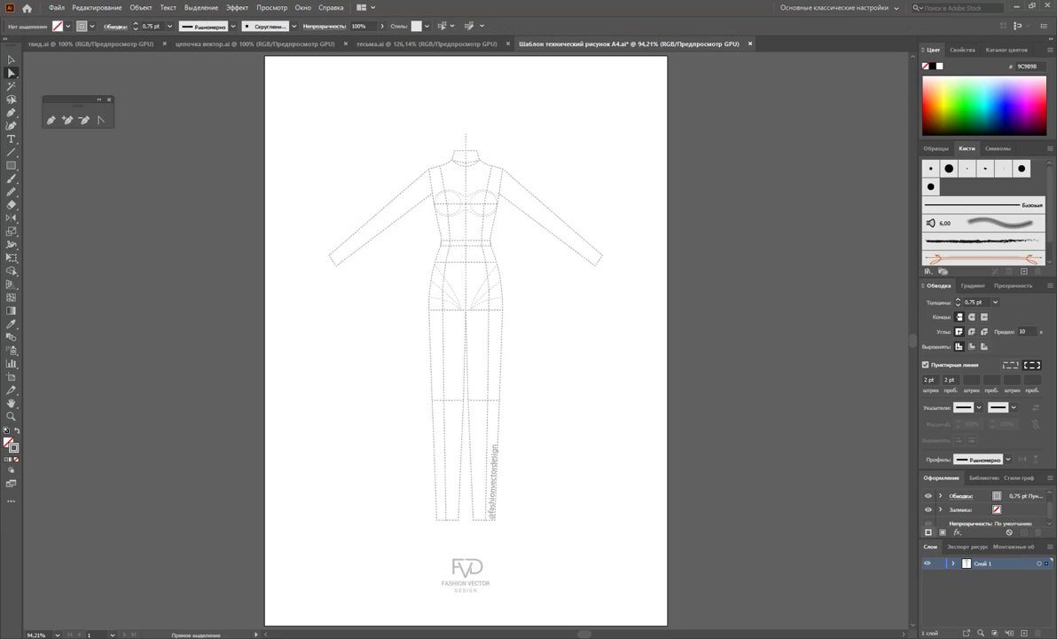
Add Слой 2 above, lock Слой 1 and zoom in on the bodice.
click(940, 568)
key(ctrl+l)
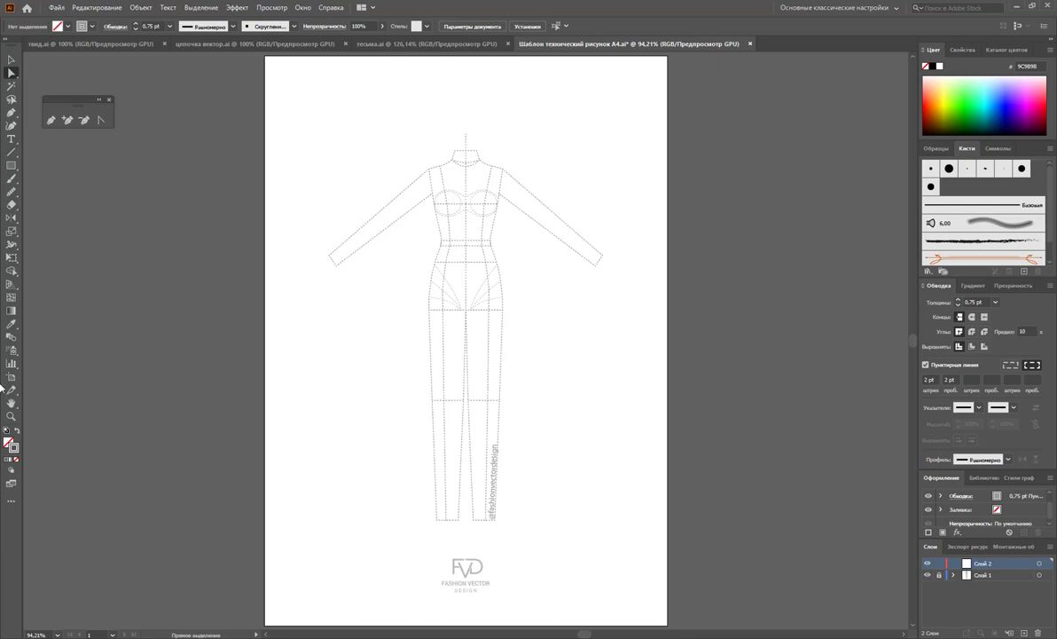
click(10, 415)
drag(472, 229, 597, 412)
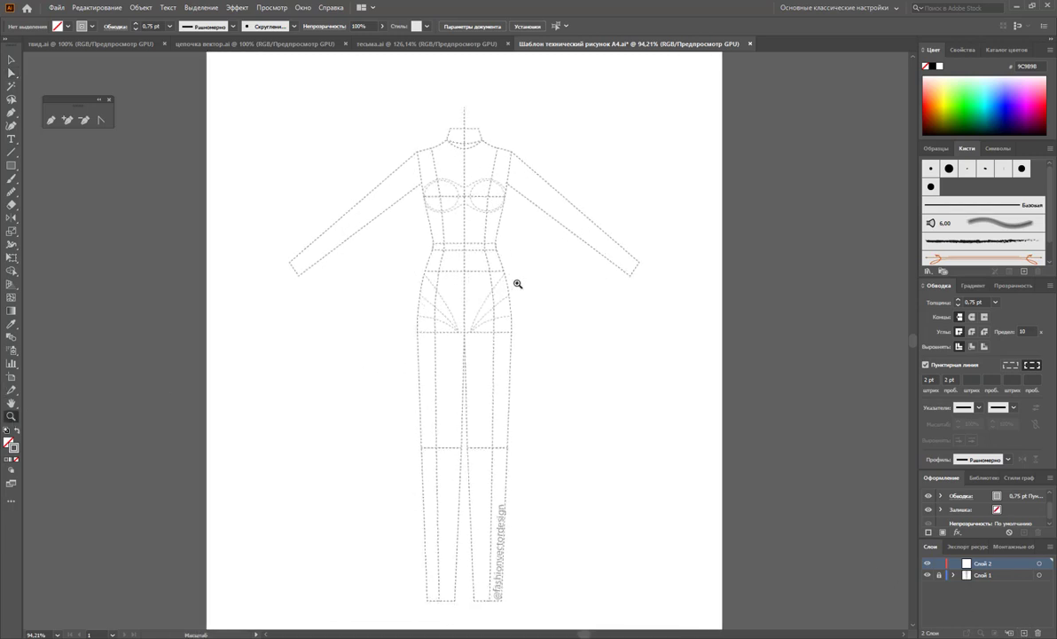
scroll(596, 413, up, 2)
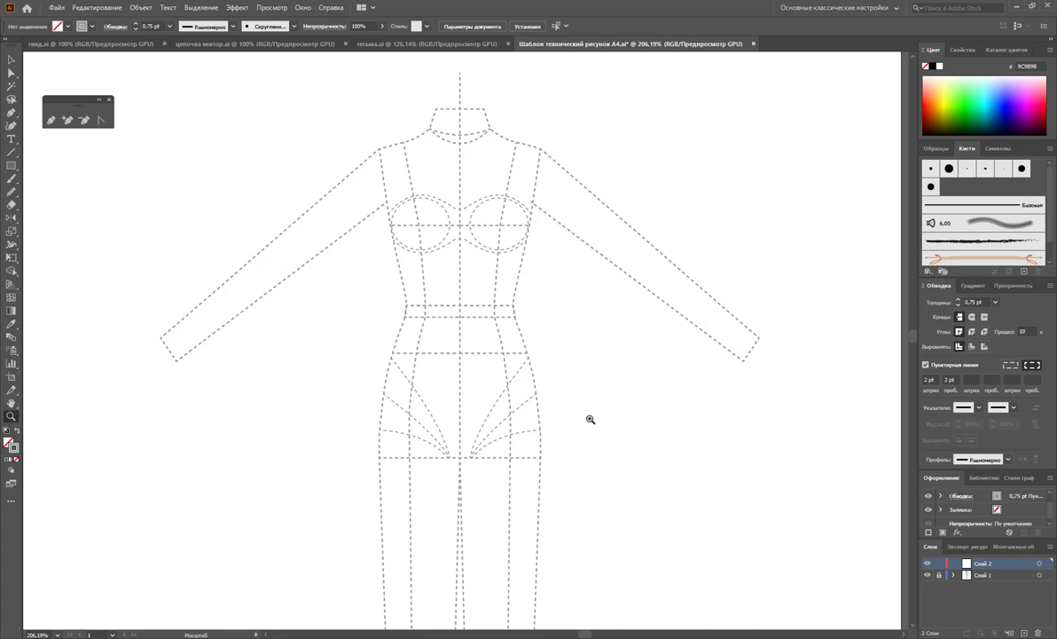
Pen-draw the closed right front panel from neckline to hem with a dark stroke.
click(50, 119)
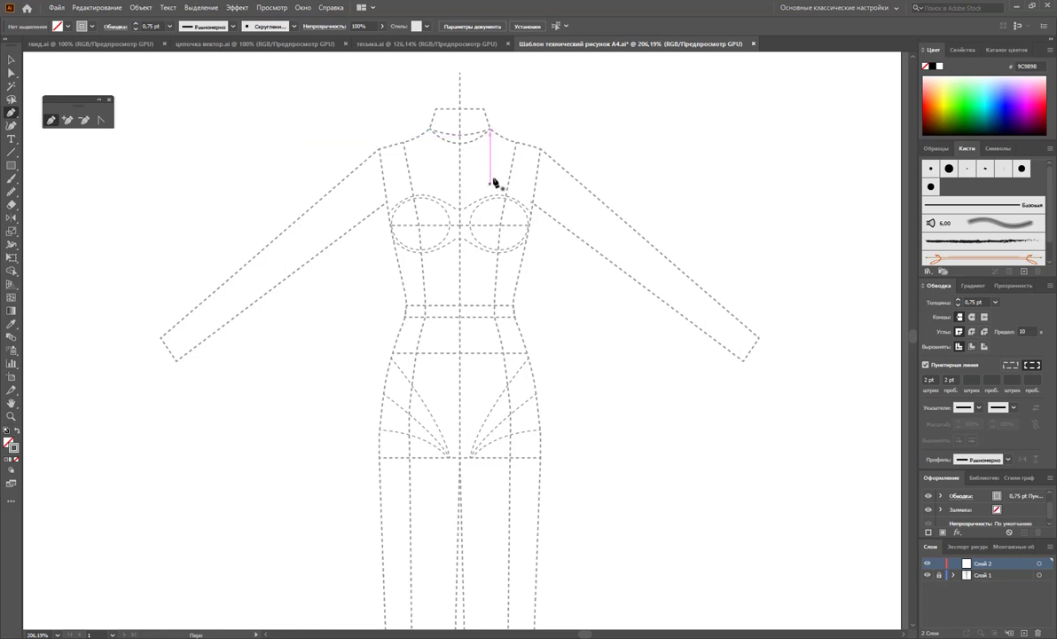
click(470, 158)
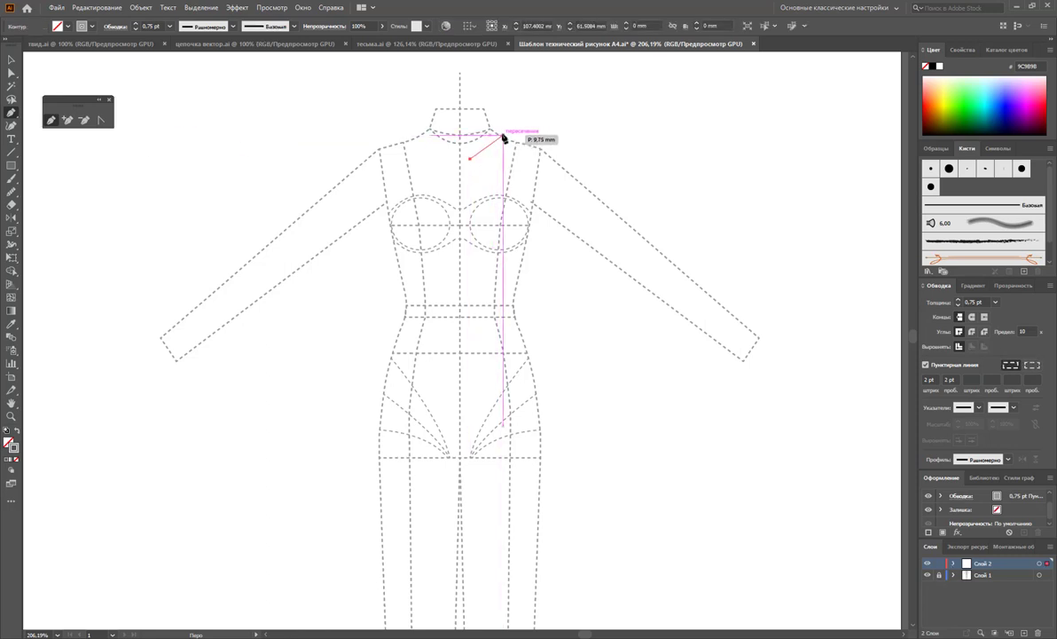
click(502, 133)
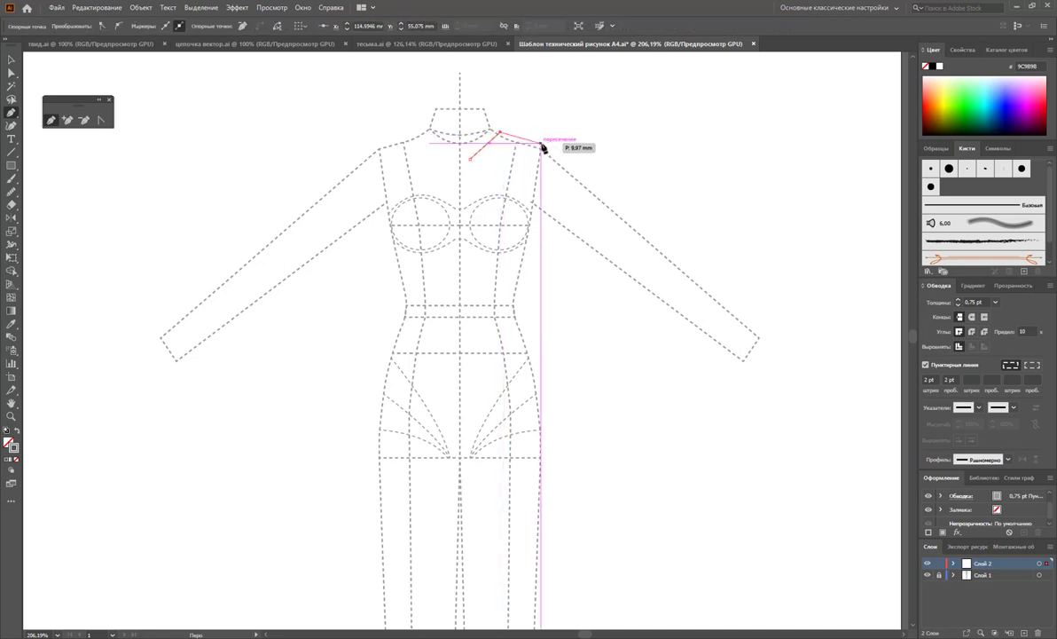
click(543, 142)
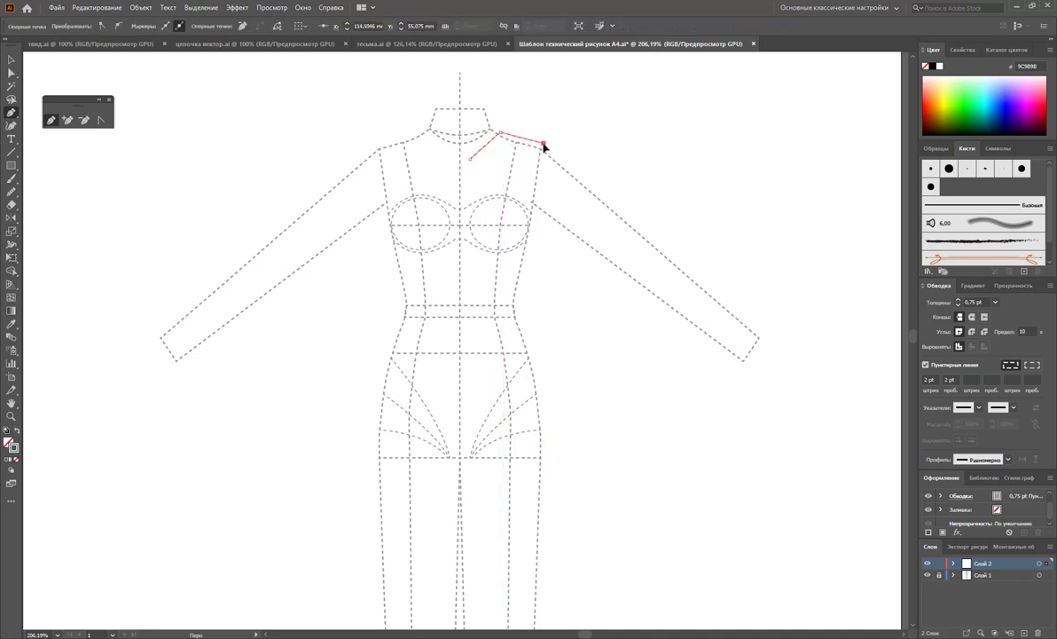
click(15, 459)
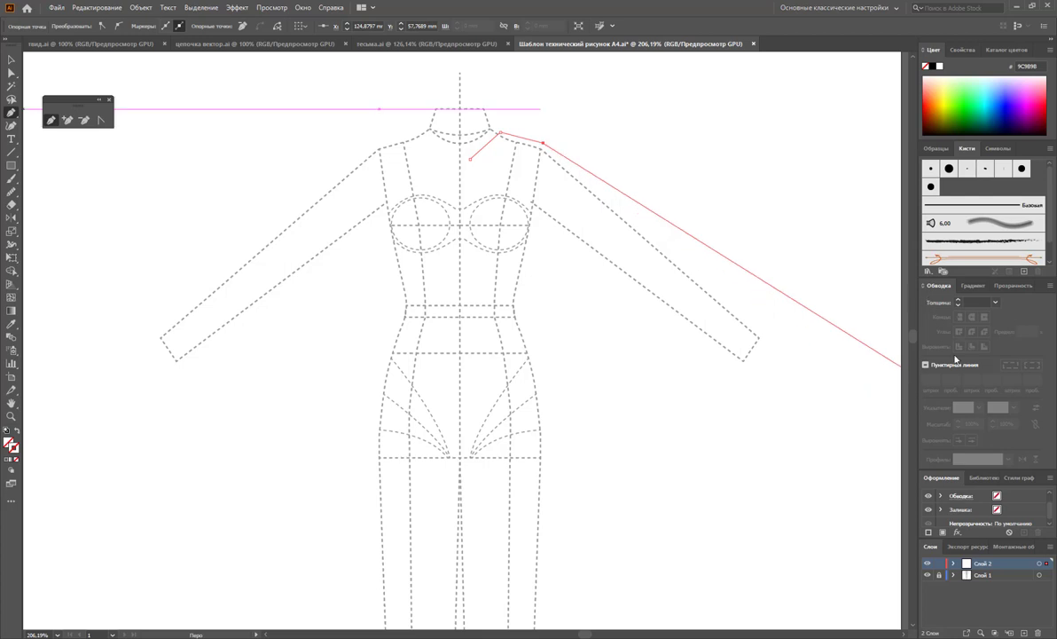
click(936, 148)
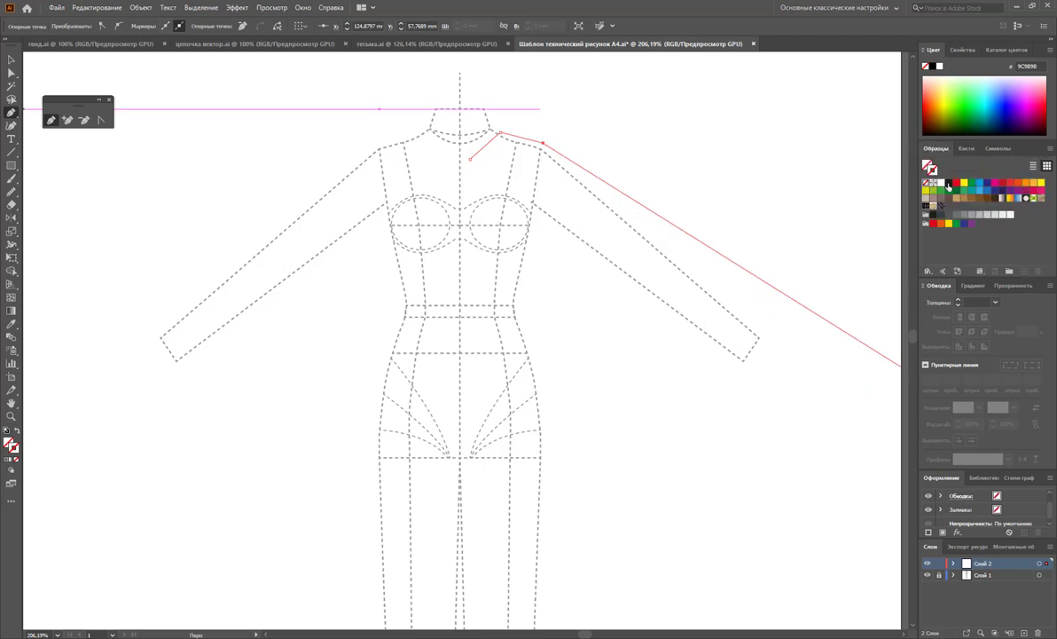
click(948, 182)
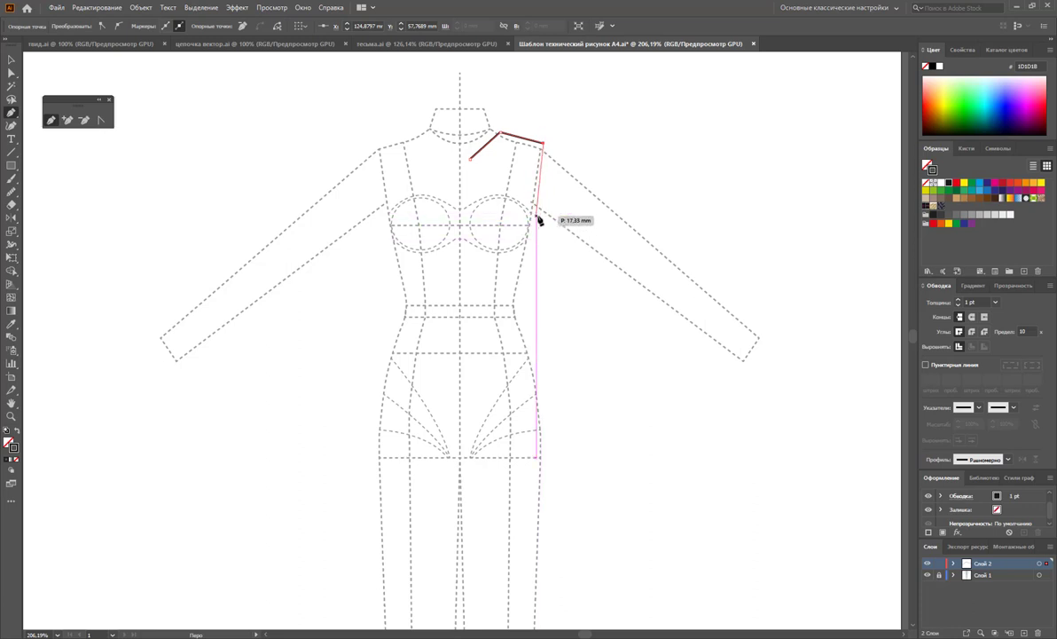
click(536, 215)
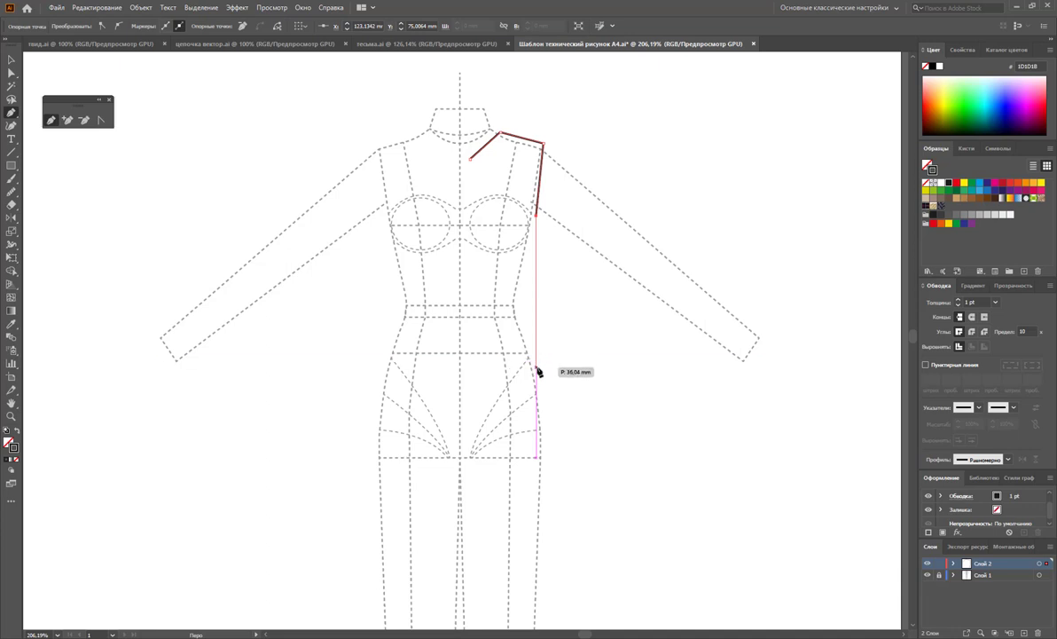
click(536, 369)
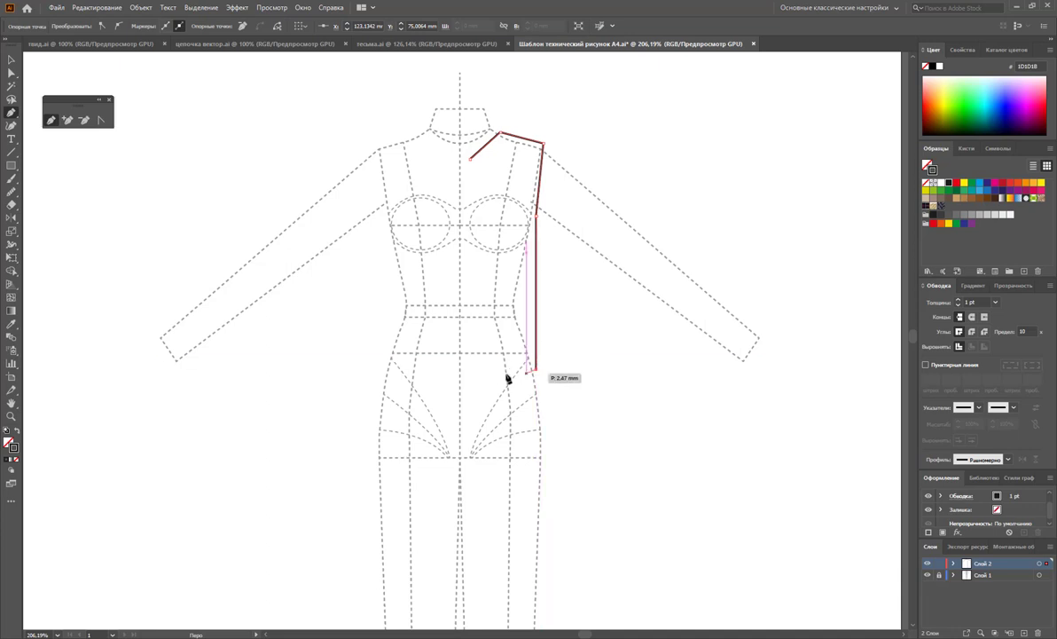
click(467, 369)
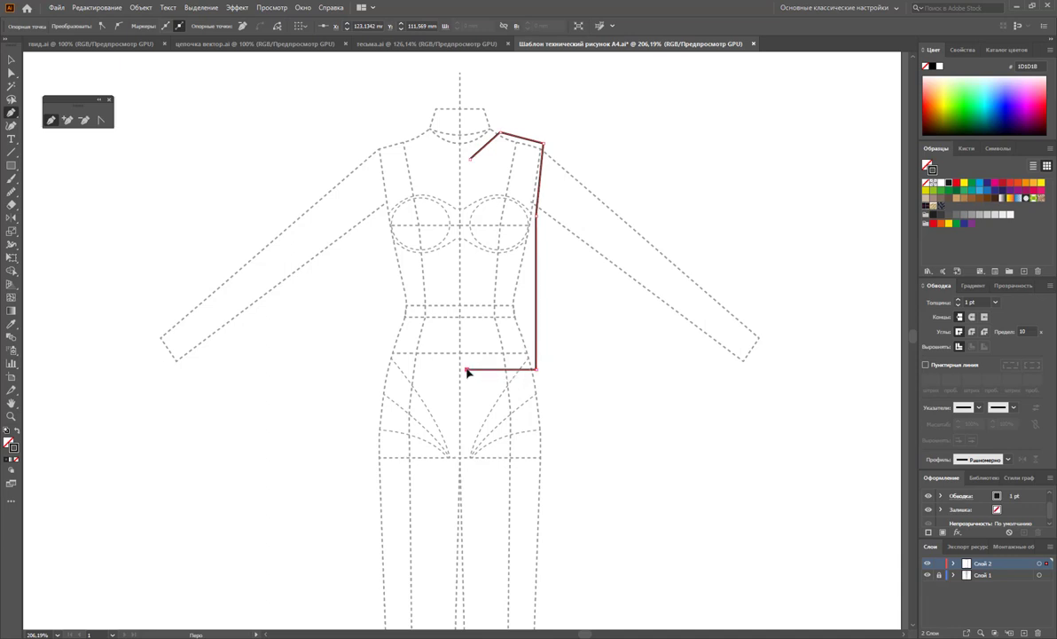
click(470, 160)
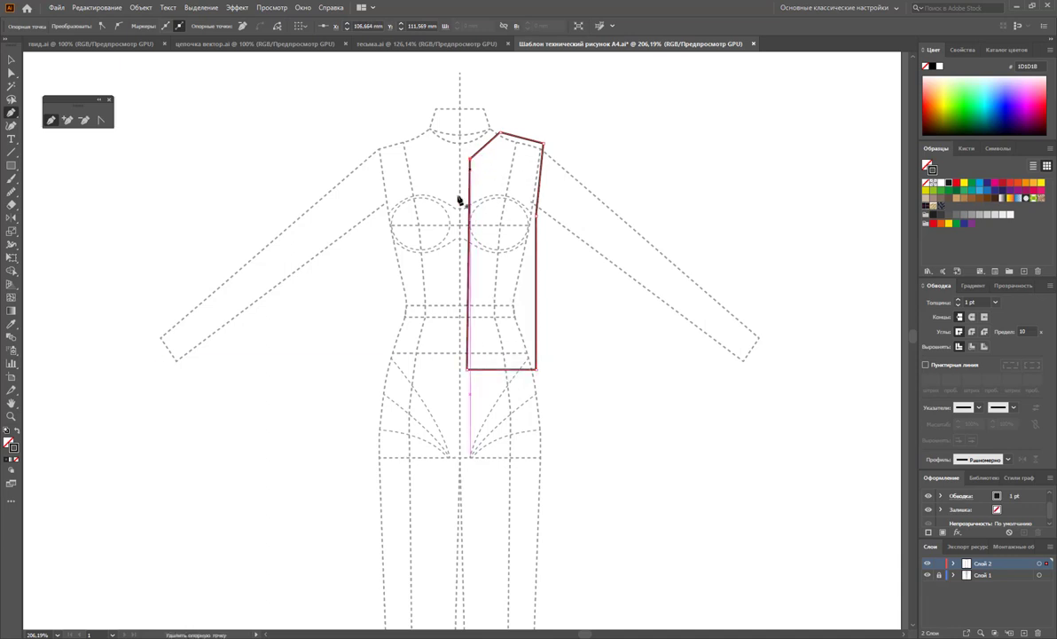
Straighten the centre front edge and curve the neckline between shoulder and centre front.
click(11, 75)
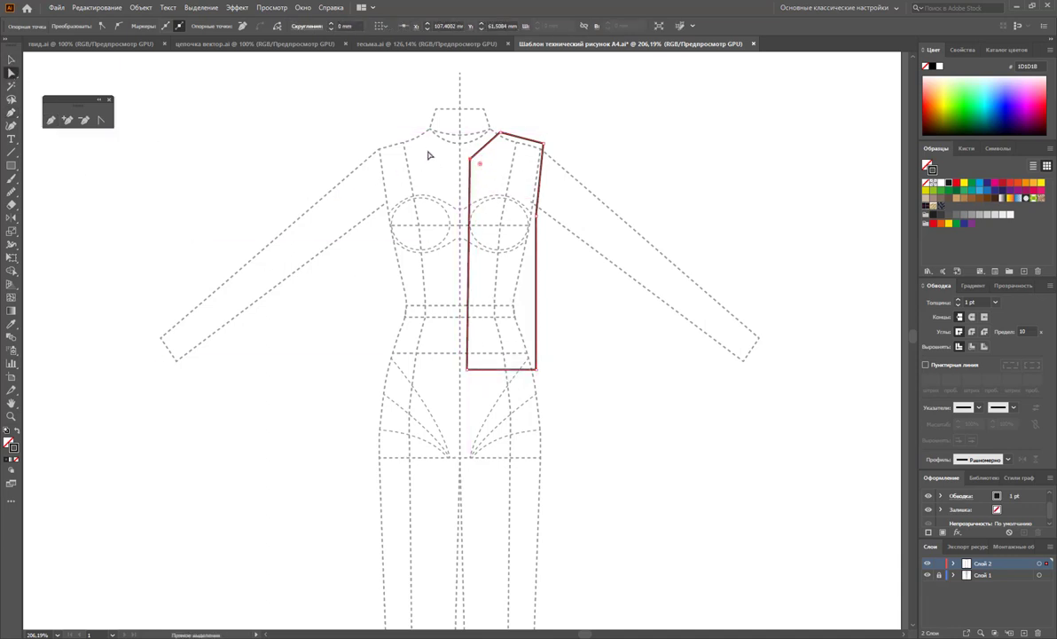
drag(423, 135, 471, 163)
key(Left)
key(Left)
key(Left)
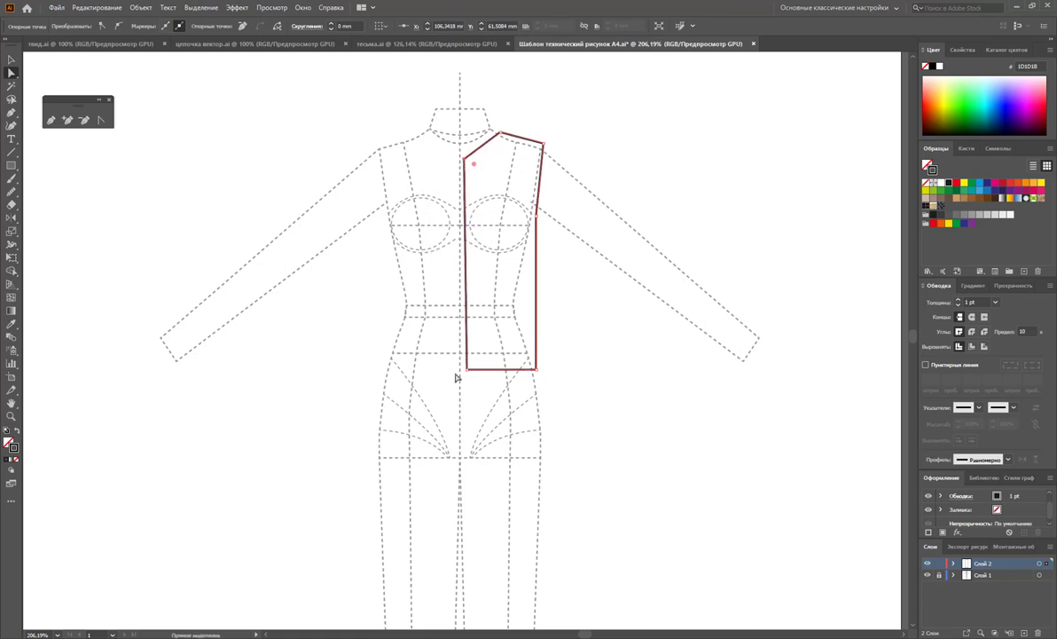
key(Left)
key(Left)
drag(470, 374, 461, 362)
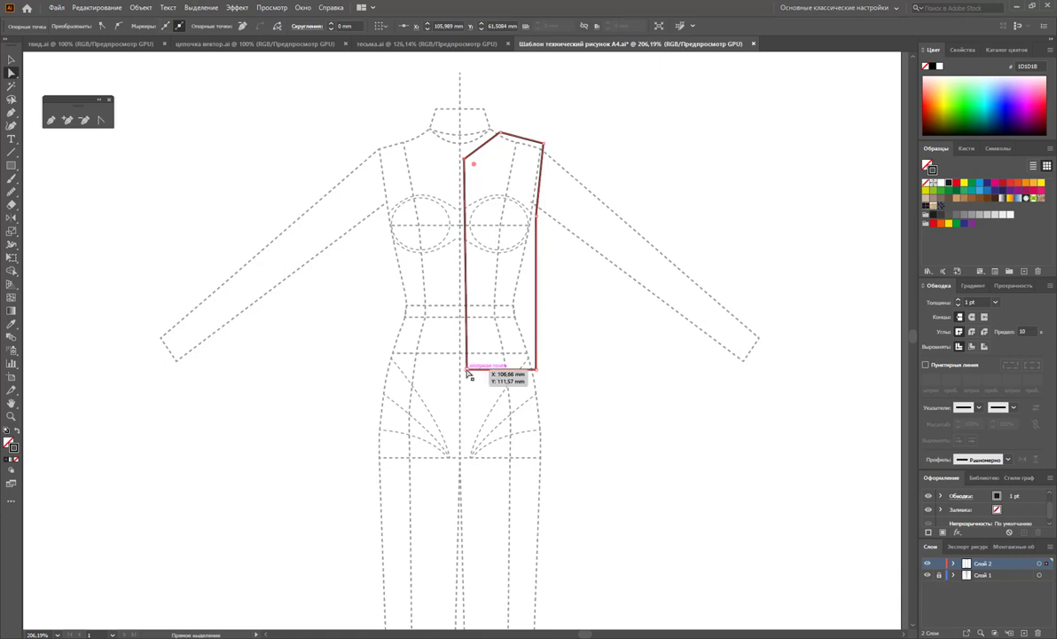
key(Left)
key(Left)
key(Left)
click(572, 394)
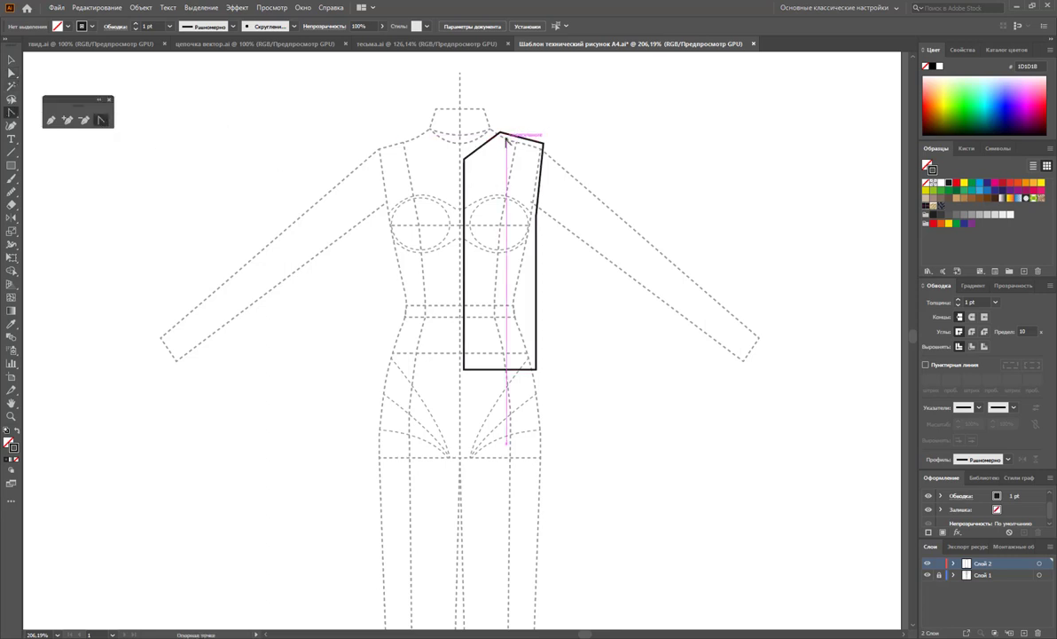
drag(497, 153, 506, 110)
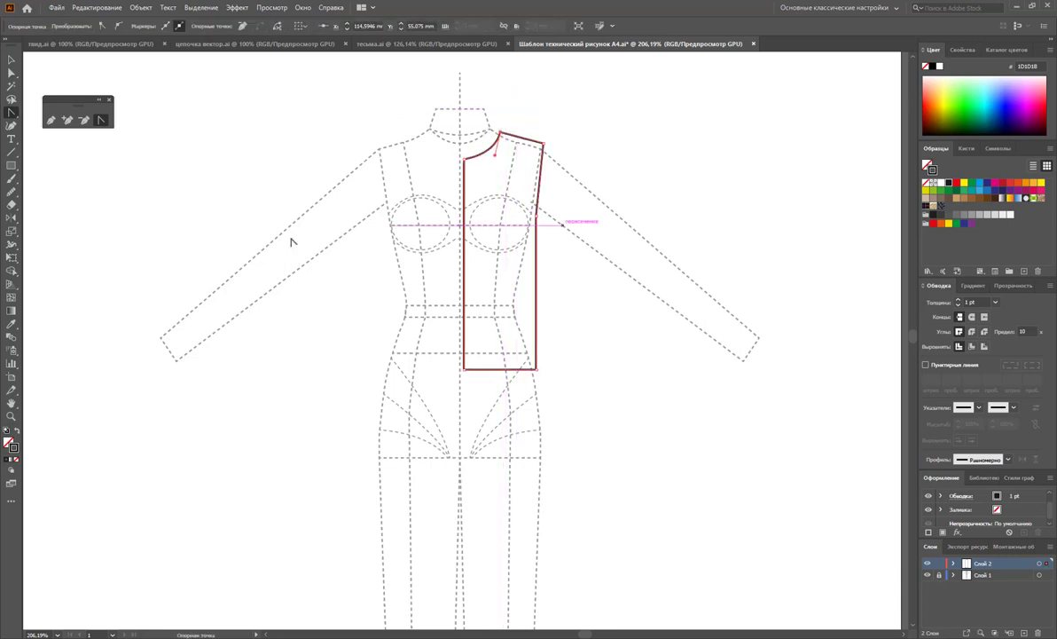
click(11, 59)
Draw the closed angled right sleeve from shoulder to cuff and underarm.
click(232, 133)
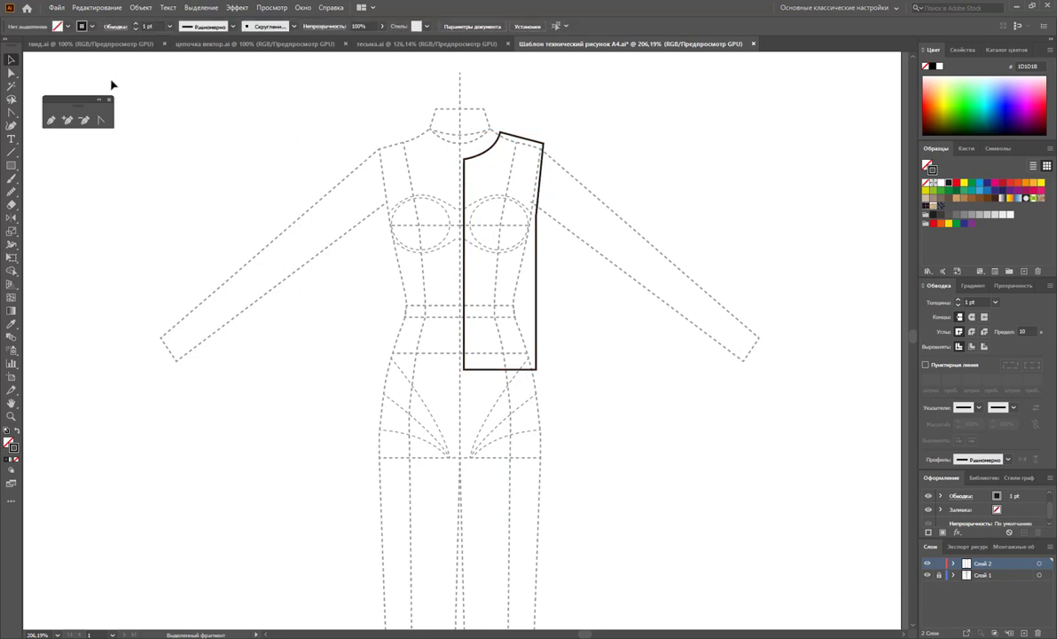
click(52, 121)
click(543, 143)
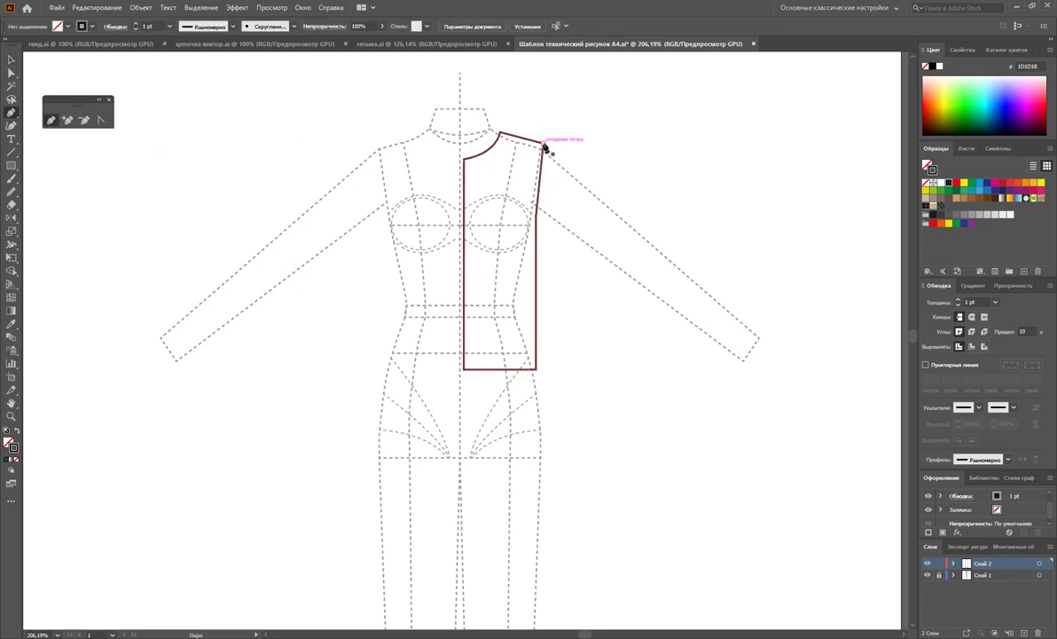
click(702, 280)
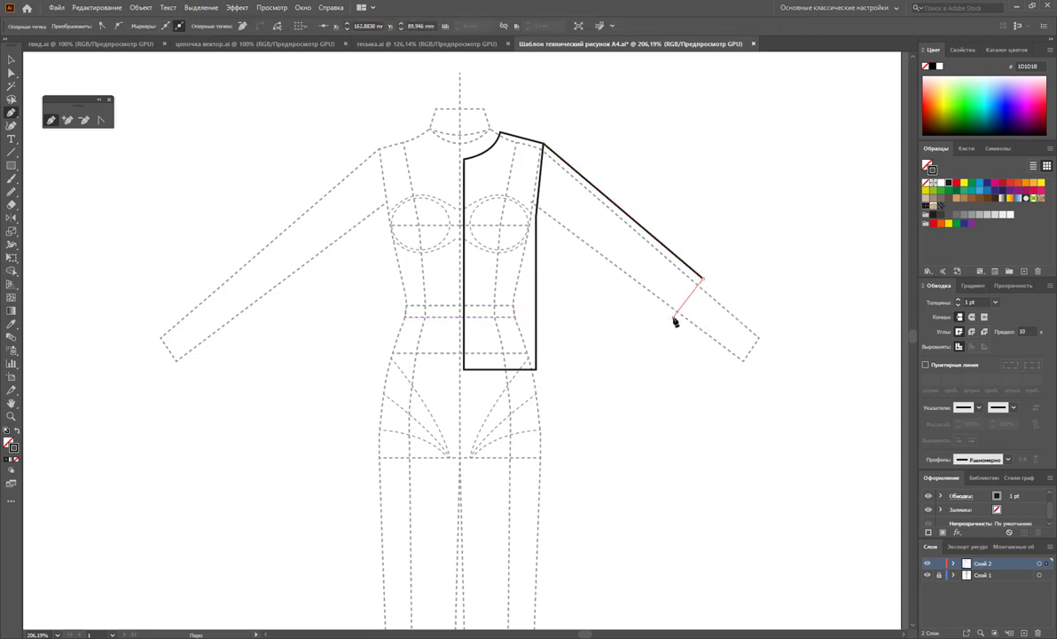
click(674, 315)
click(538, 217)
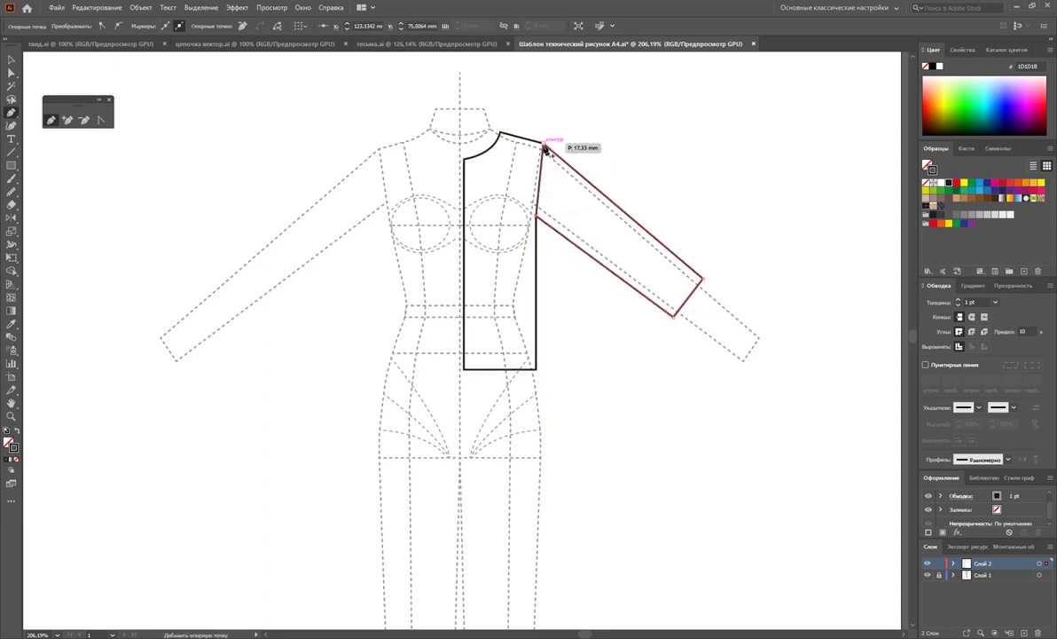
click(543, 142)
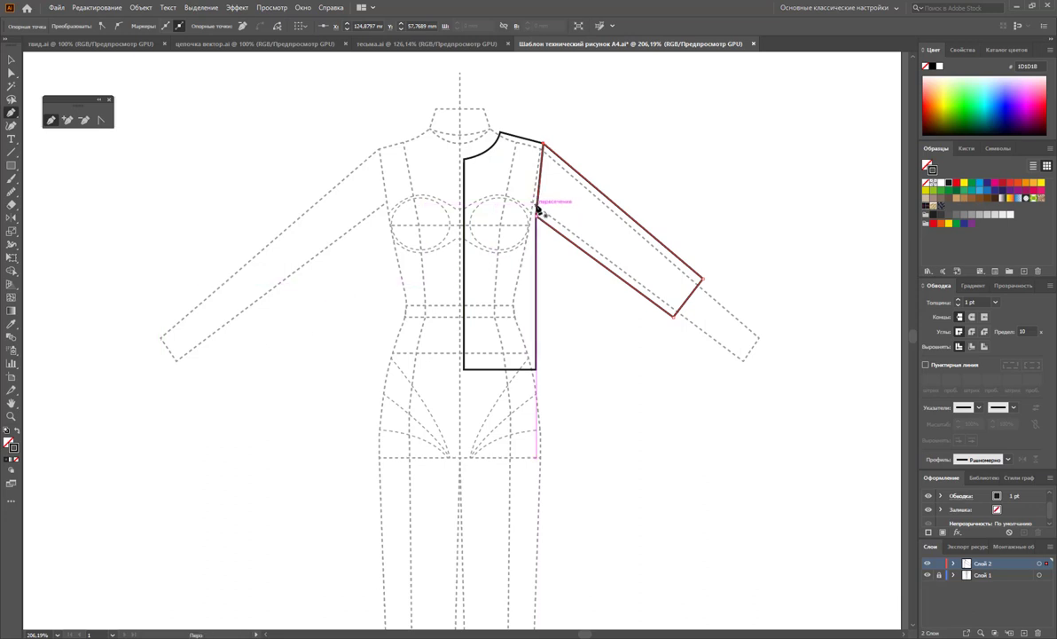
key(ctrl+shift+a)
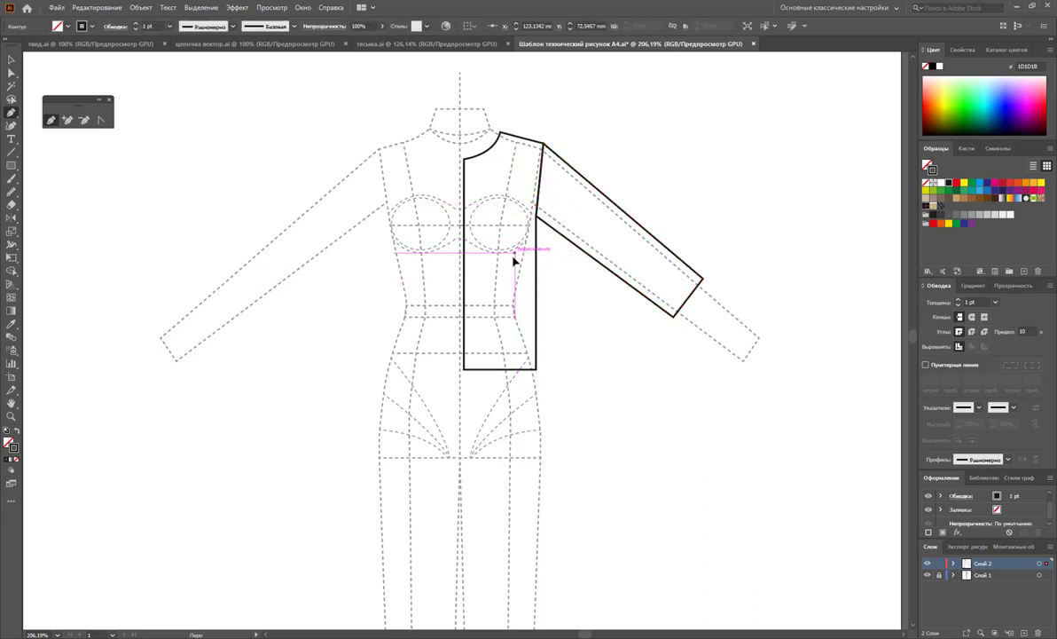
Add a curved front seam down to the hem and an inner sleeve line to the cuff.
click(532, 211)
drag(512, 283, 514, 374)
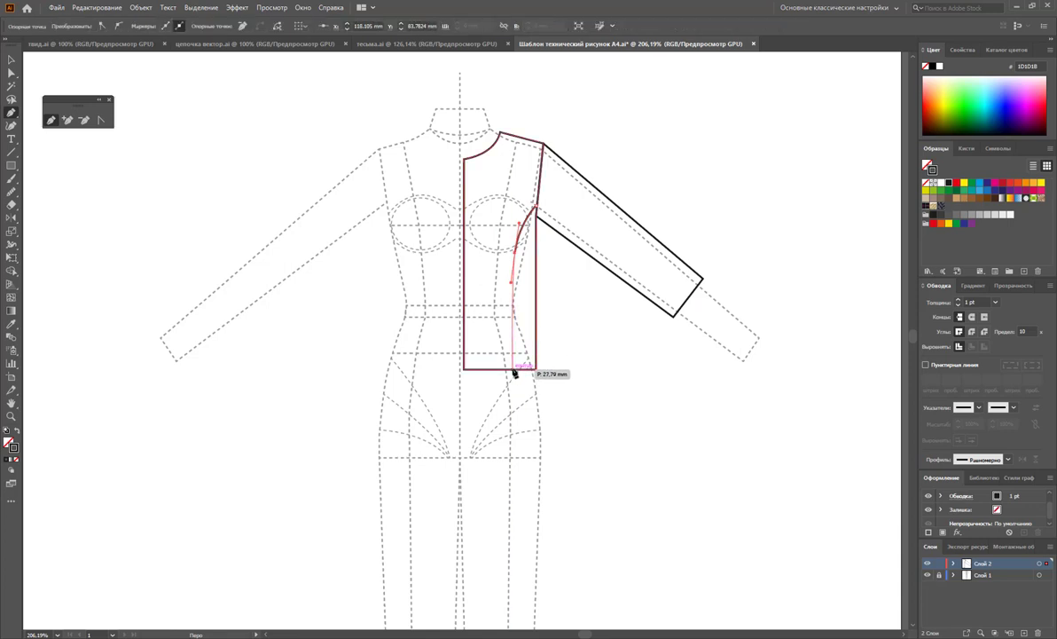
key(ctrl+shift+a)
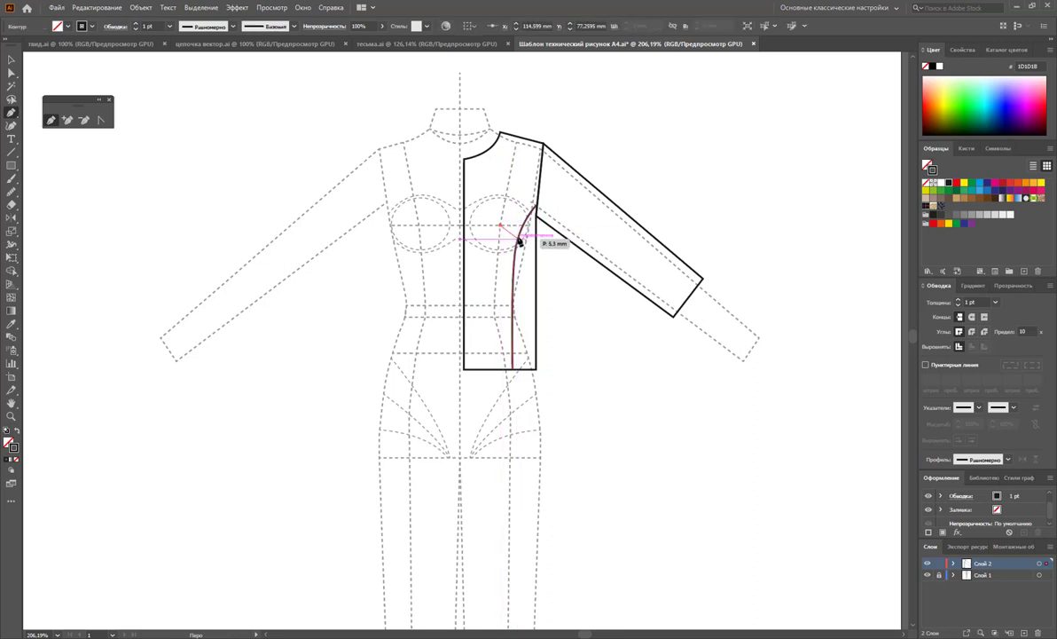
click(519, 237)
key(ctrl+shift+a)
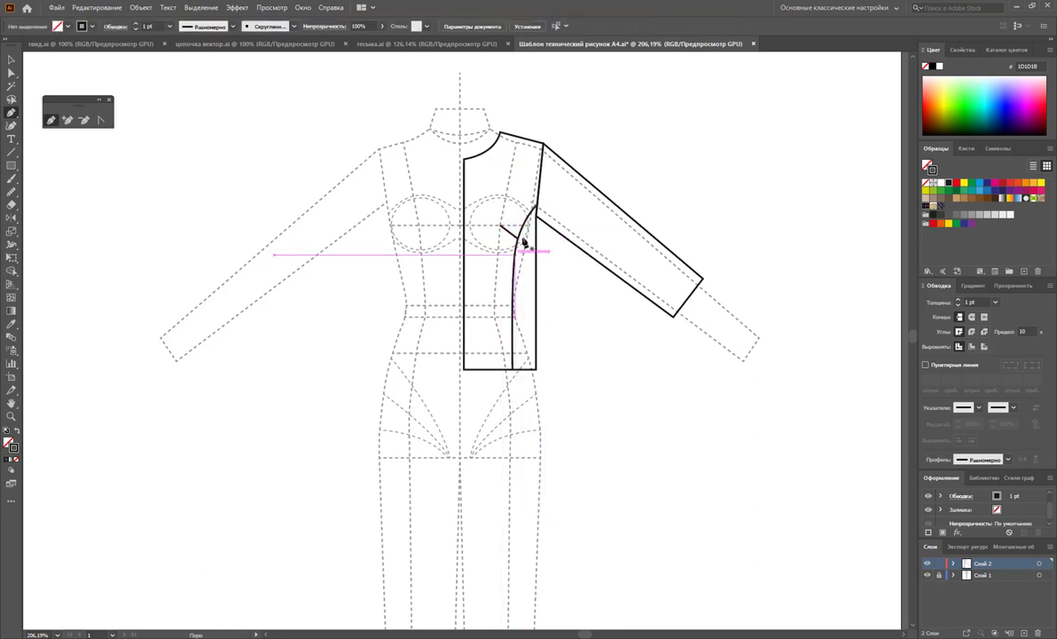
click(538, 208)
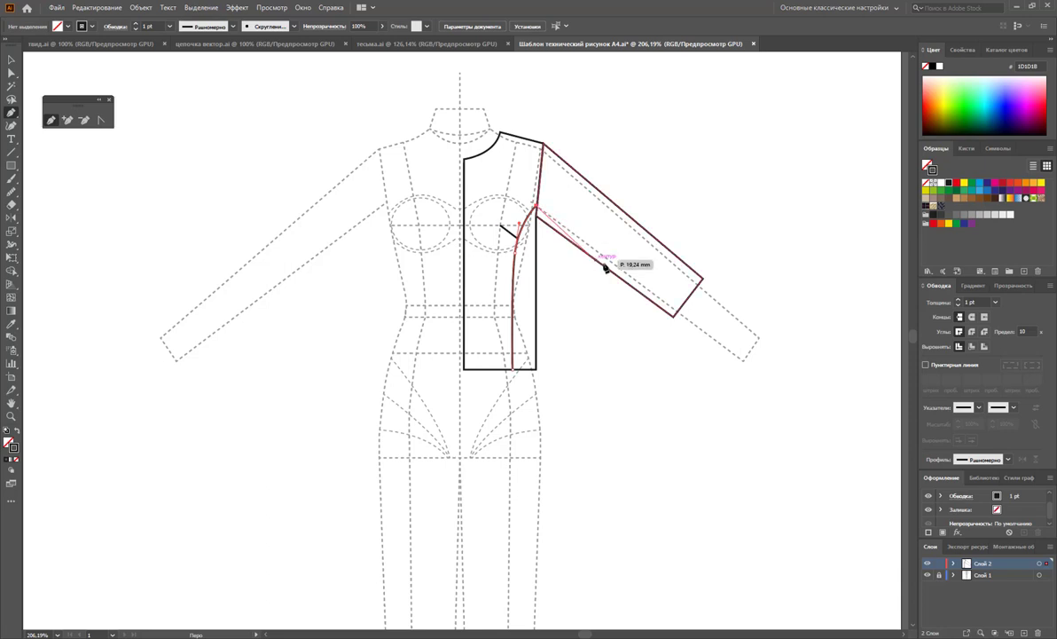
click(678, 314)
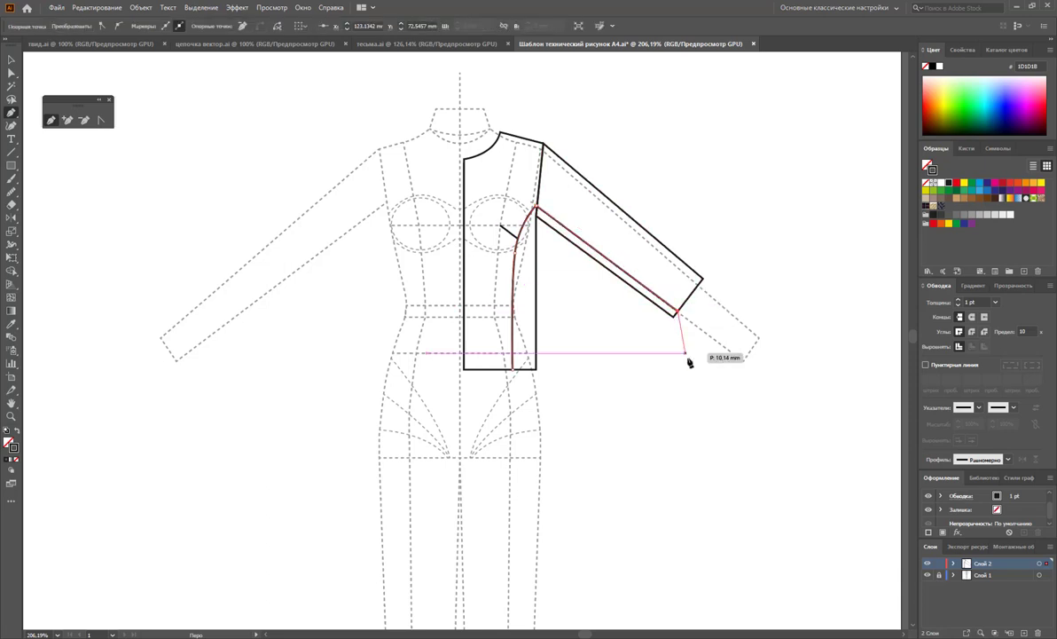
key(ctrl+shift+a)
Reflect a copy of the right-half paths across the centre line to form the left half.
click(12, 60)
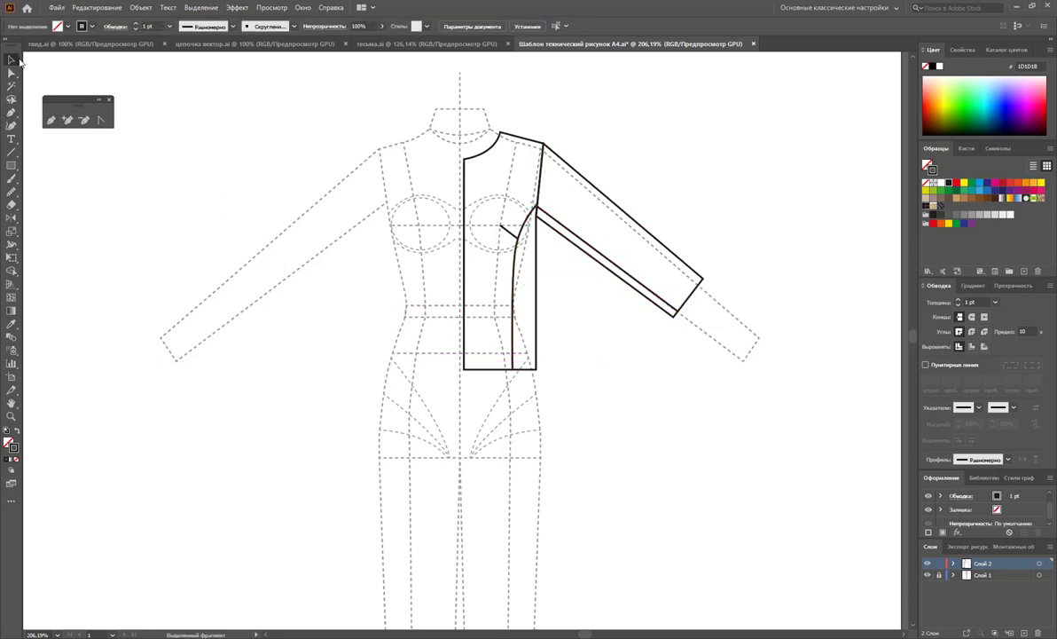
drag(619, 119, 472, 365)
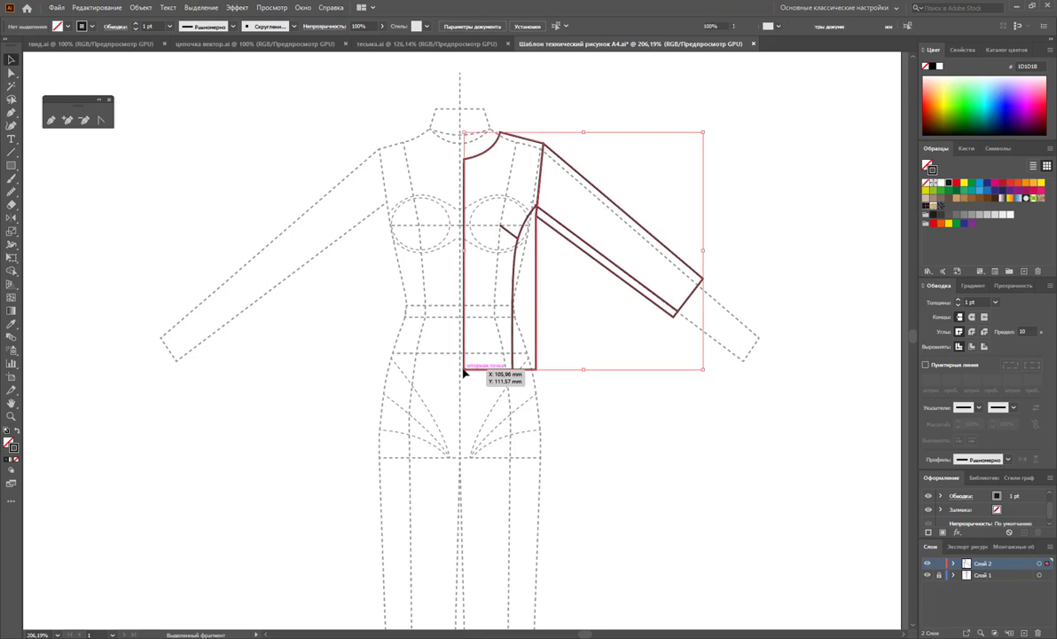
click(11, 218)
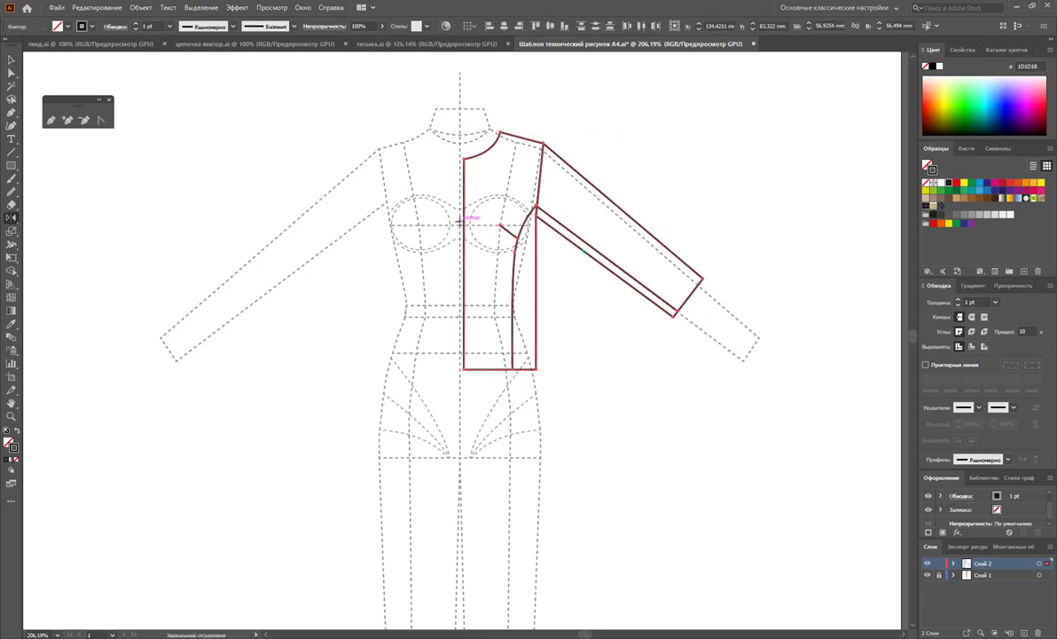
drag(472, 224, 380, 196)
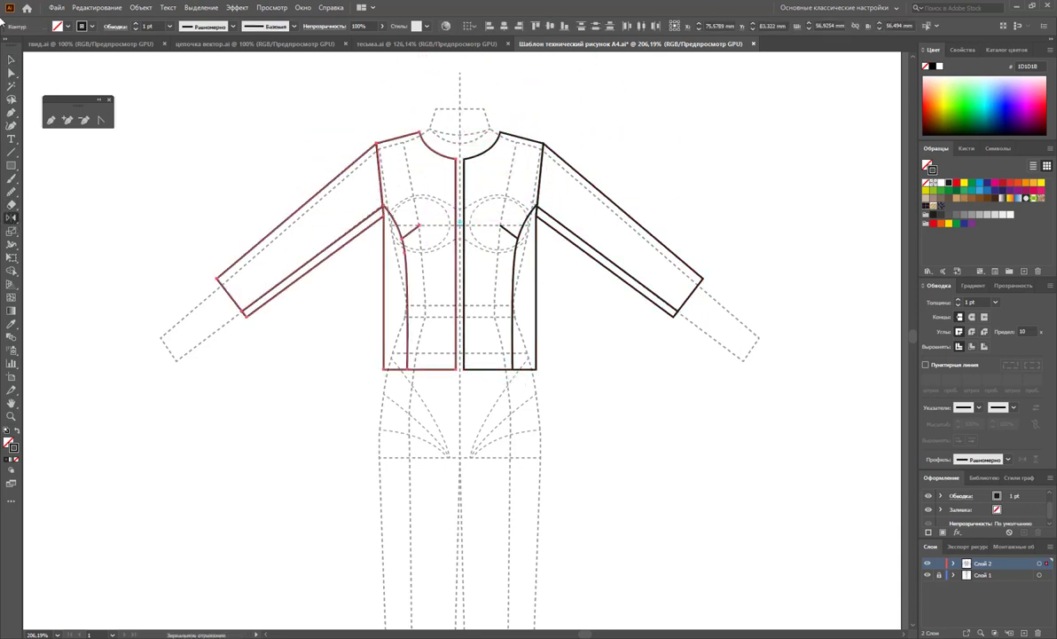
click(11, 53)
click(172, 130)
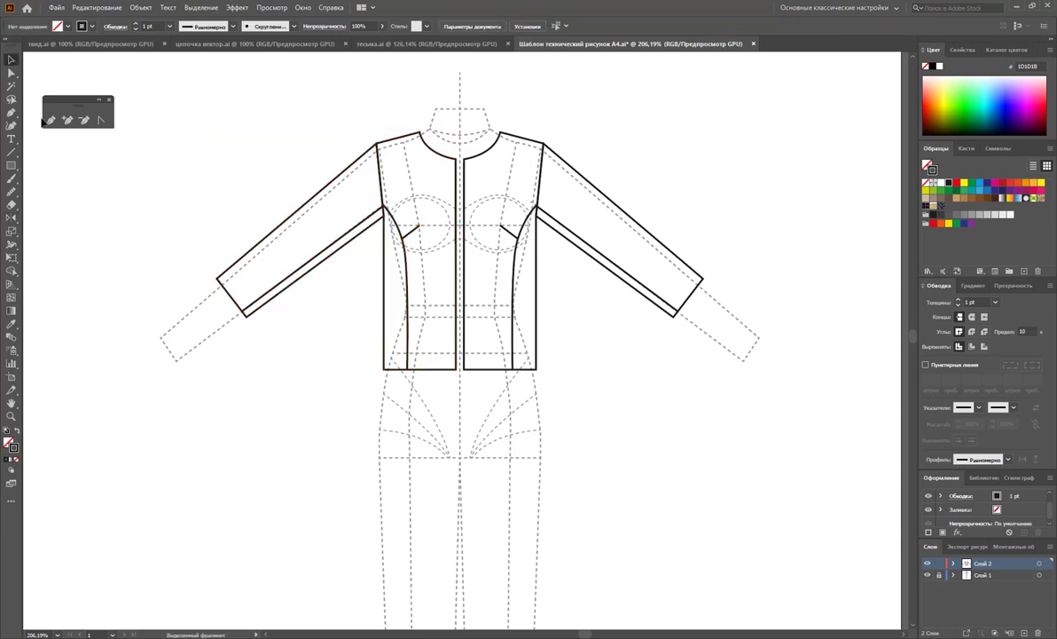
click(50, 121)
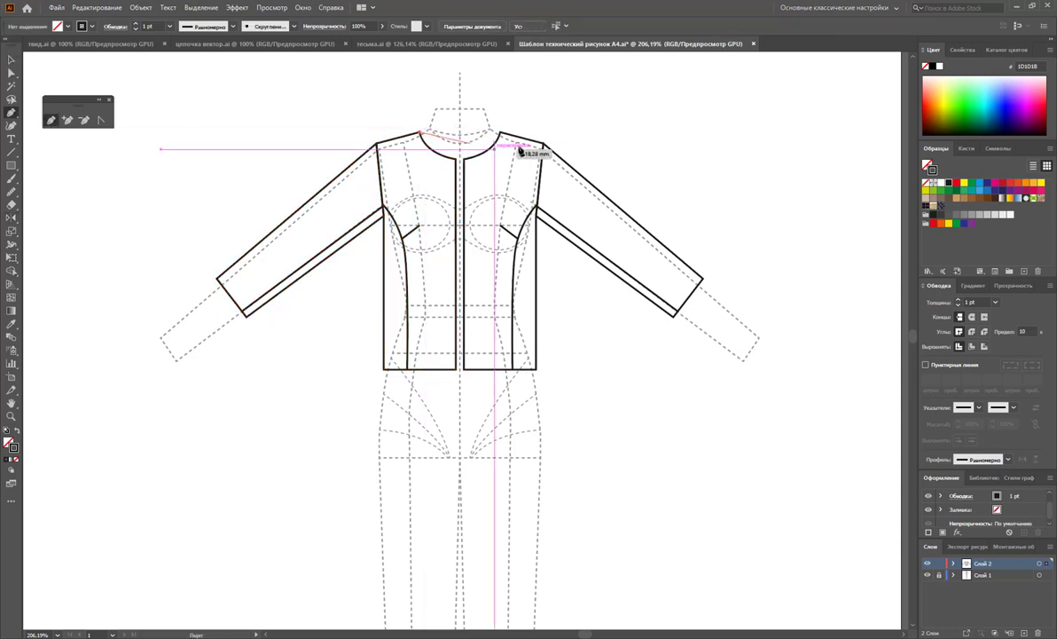
Trace a closed body outline around both halves with a curved neckline.
drag(424, 133, 553, 109)
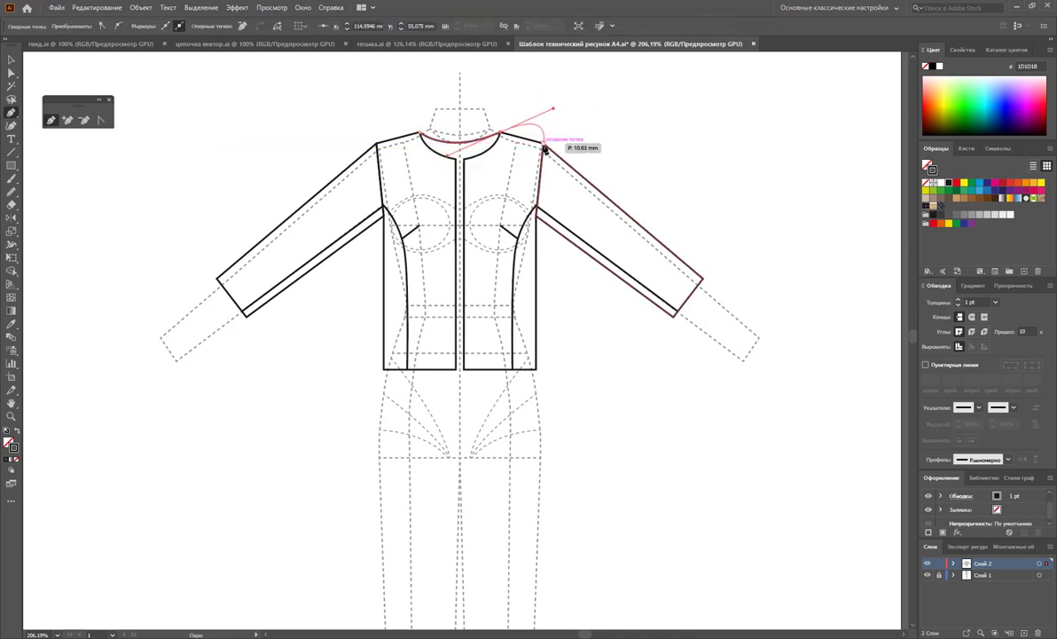
click(536, 369)
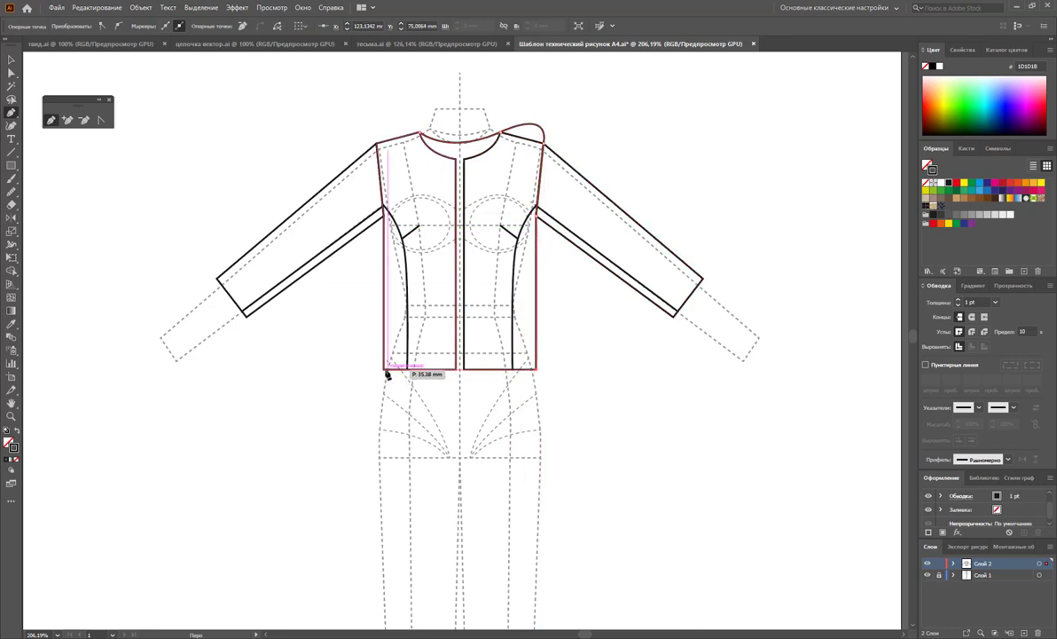
click(384, 370)
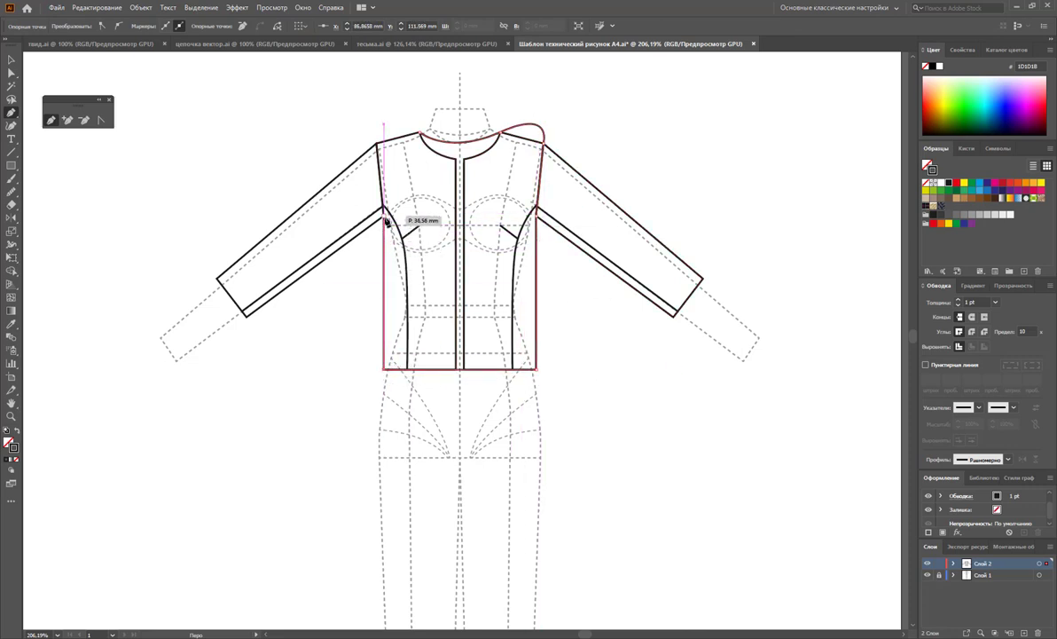
click(377, 143)
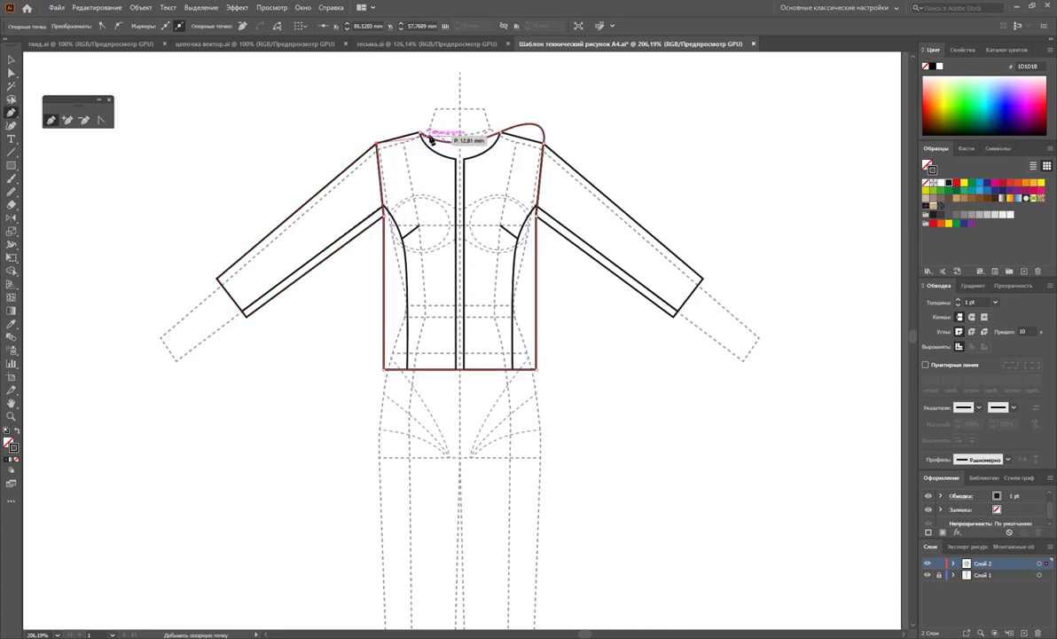
click(419, 133)
Convert the right shoulder anchor so the shoulder segment is straight.
click(12, 73)
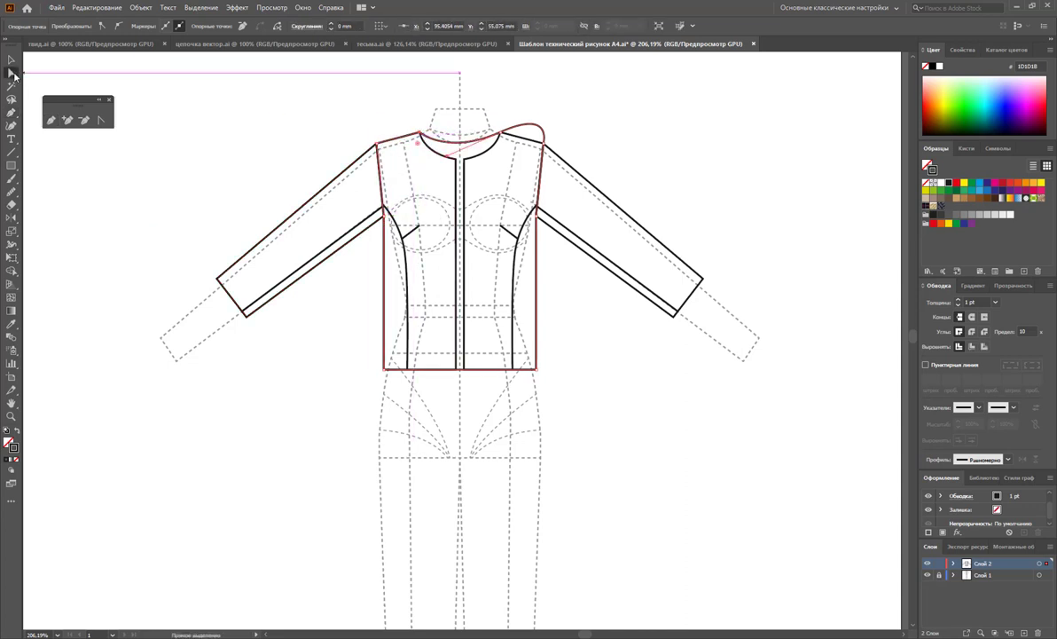
click(502, 133)
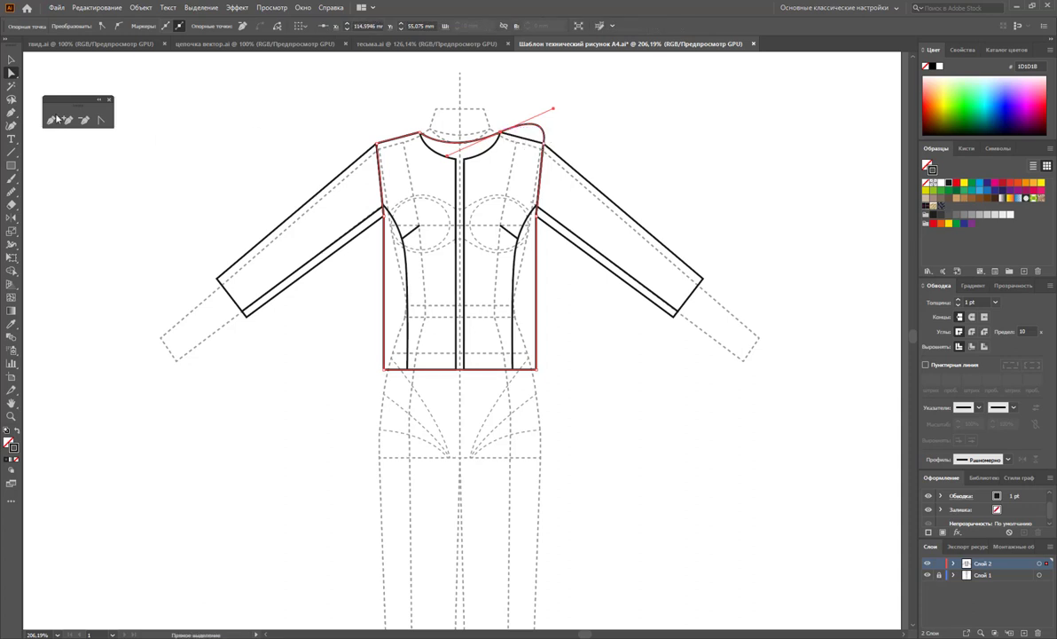
click(101, 119)
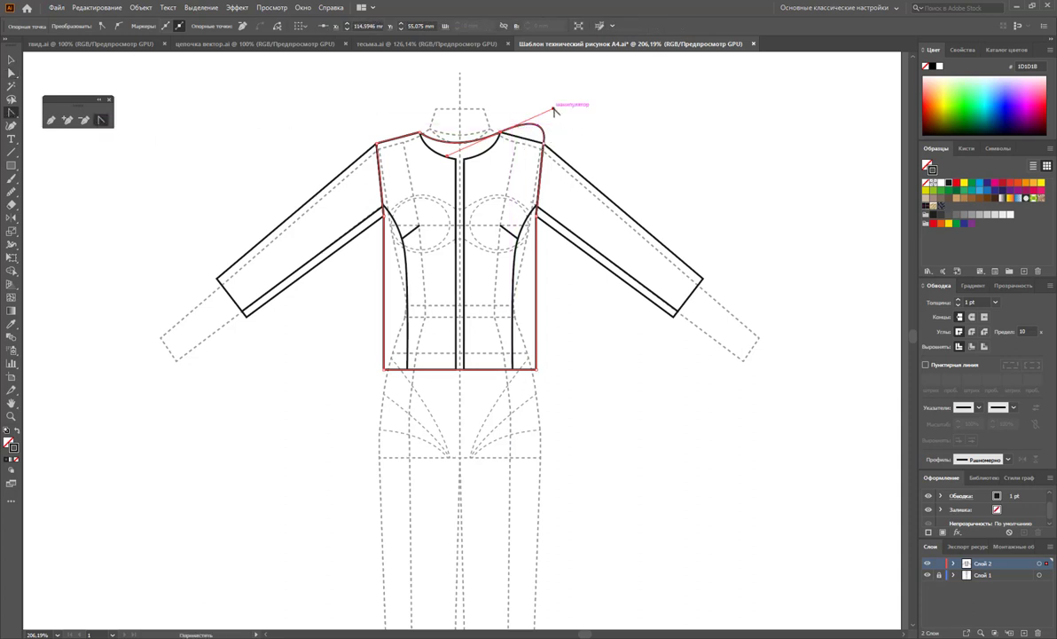
drag(553, 108, 502, 133)
click(11, 59)
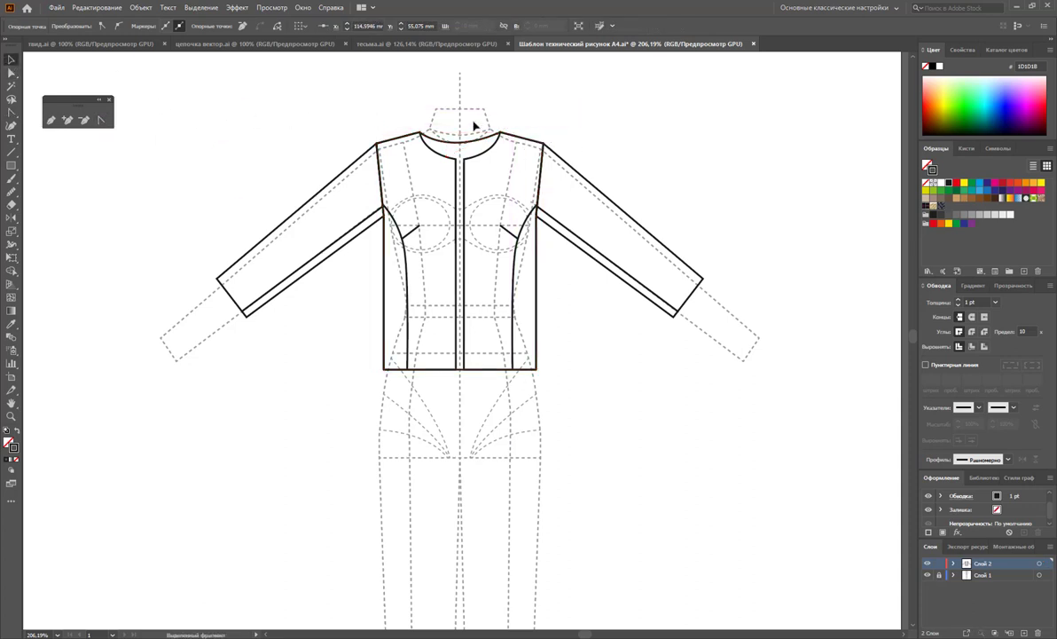
Send the body outline behind the other jacket lines.
click(473, 151)
right_click(474, 151)
mouse_move(532, 333)
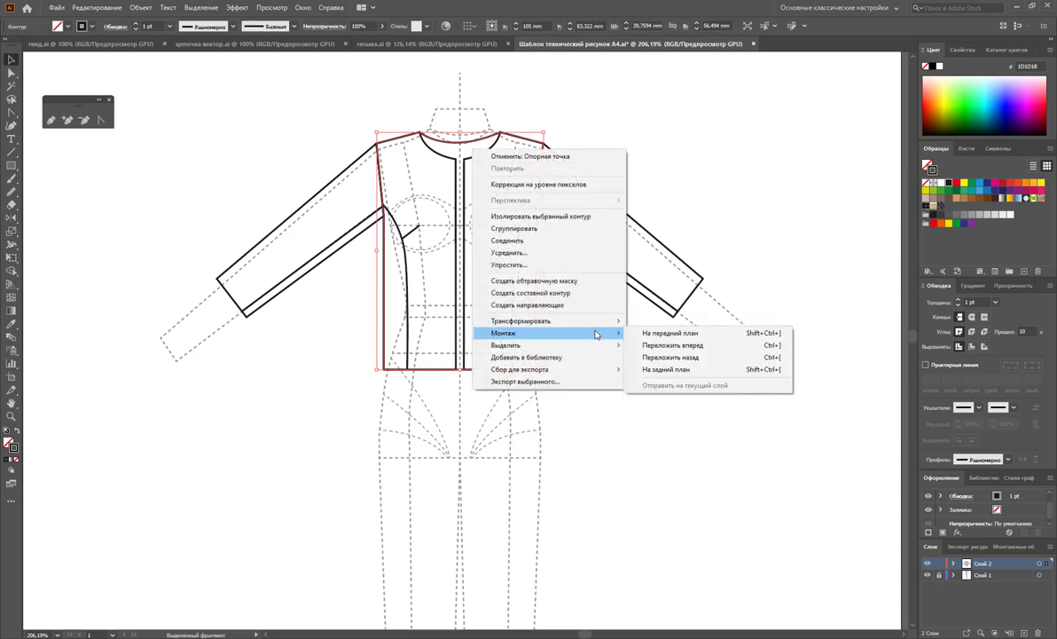
click(659, 371)
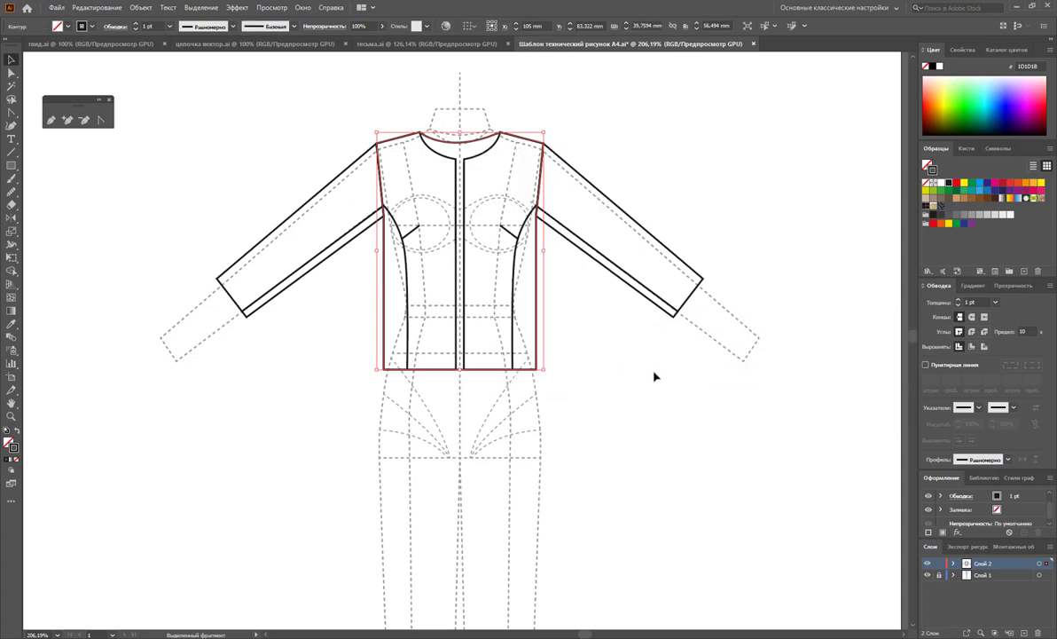
click(824, 168)
drag(681, 111, 273, 336)
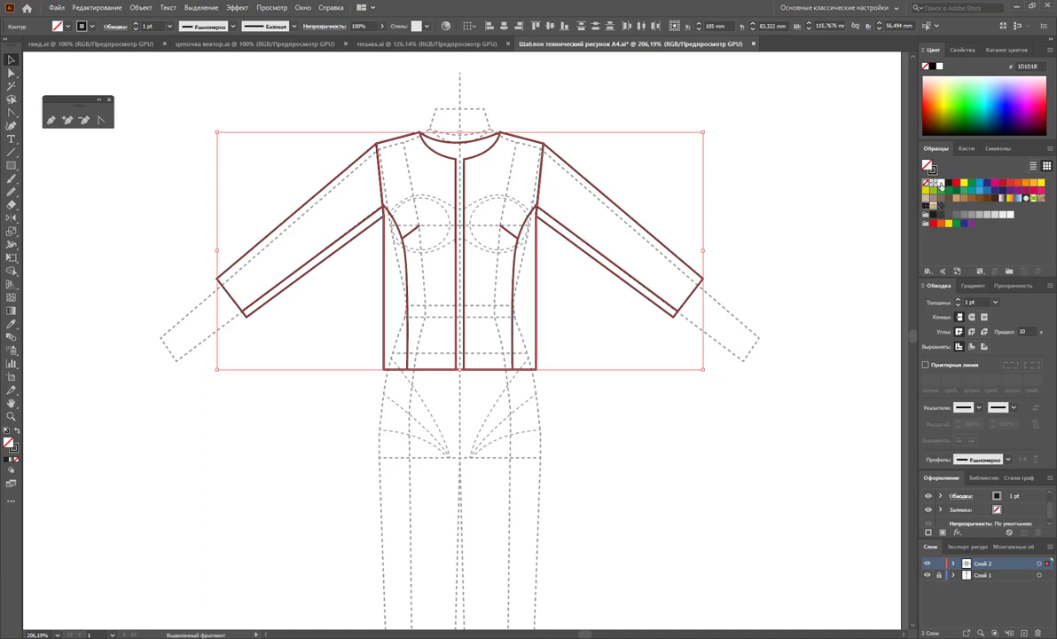
click(790, 154)
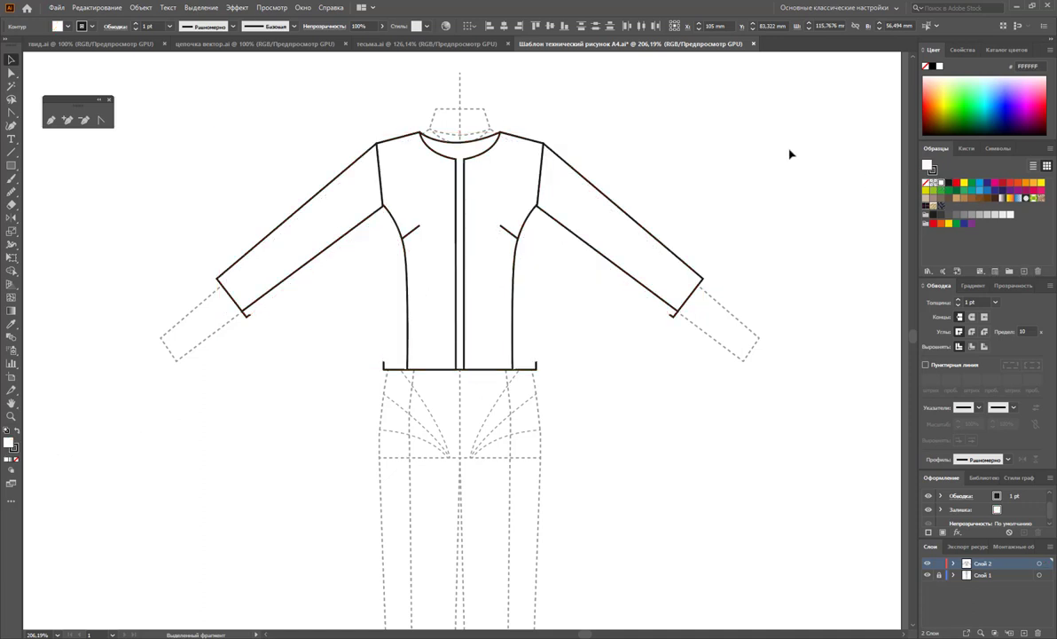
Set the fill of both side seam paths to None.
click(540, 286)
shift+click(387, 270)
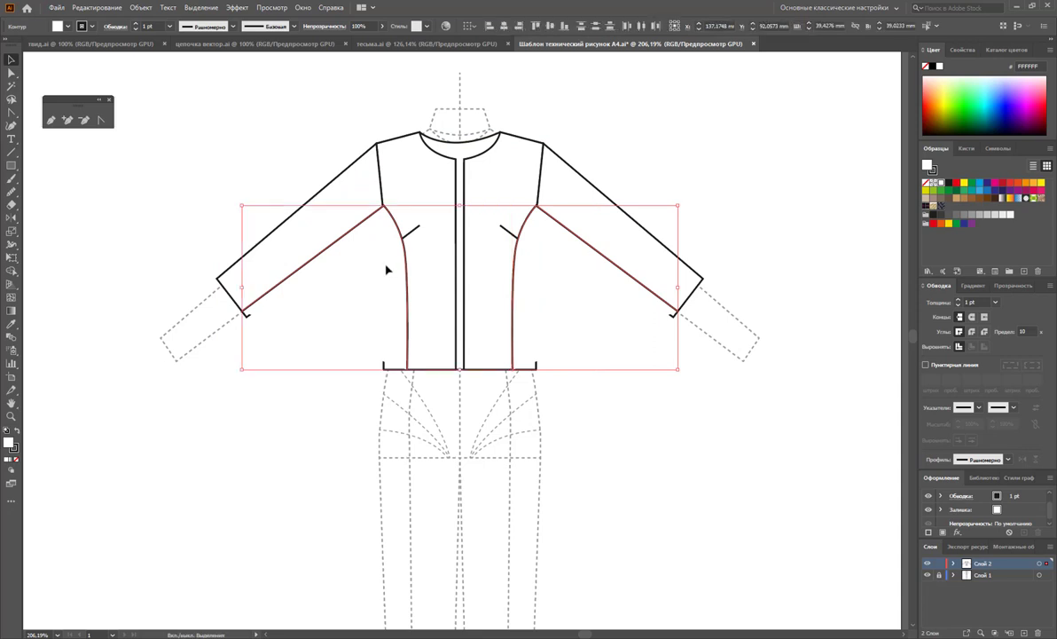
click(14, 461)
click(406, 486)
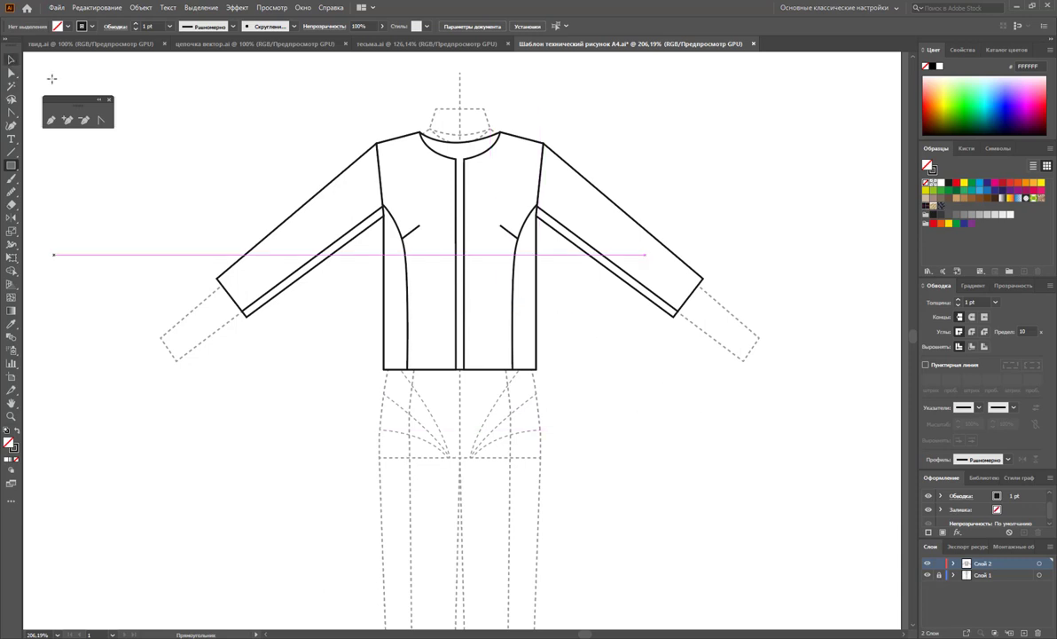
drag(487, 311, 530, 314)
click(10, 62)
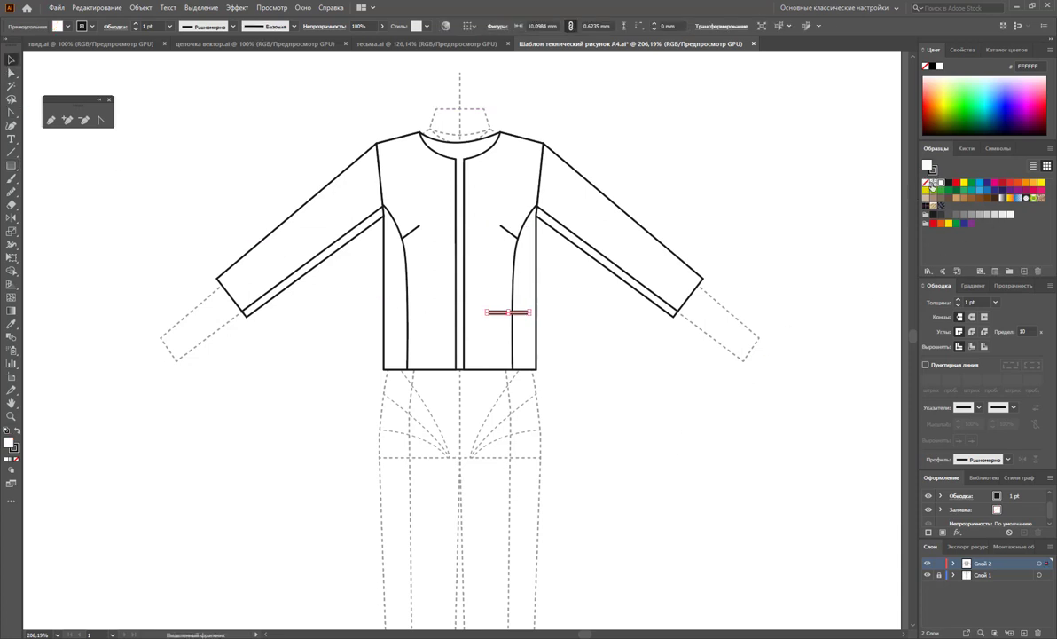
drag(526, 312, 439, 322)
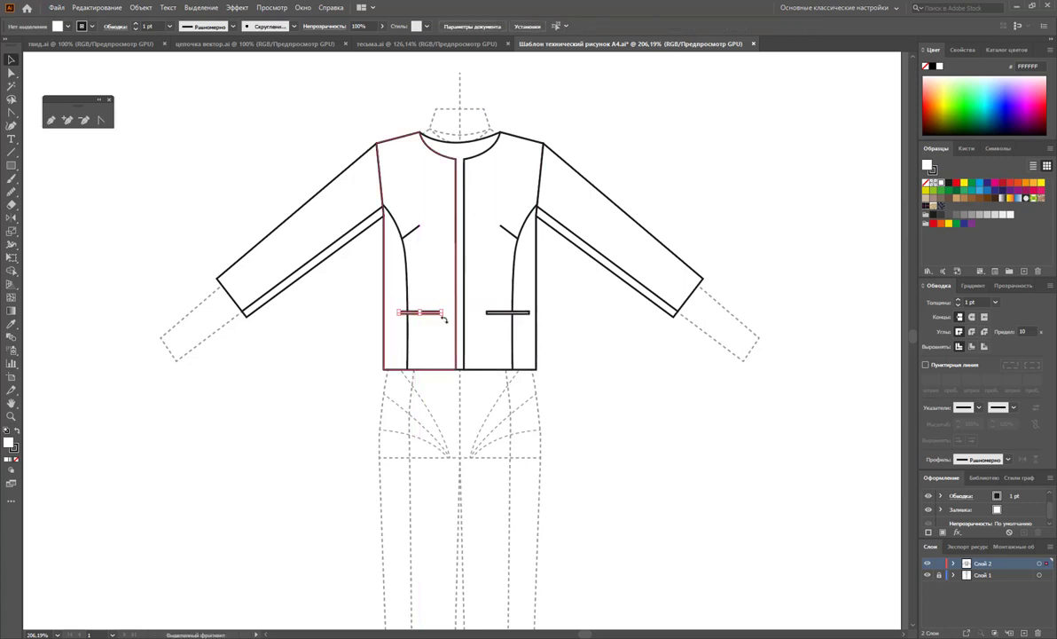
click(696, 417)
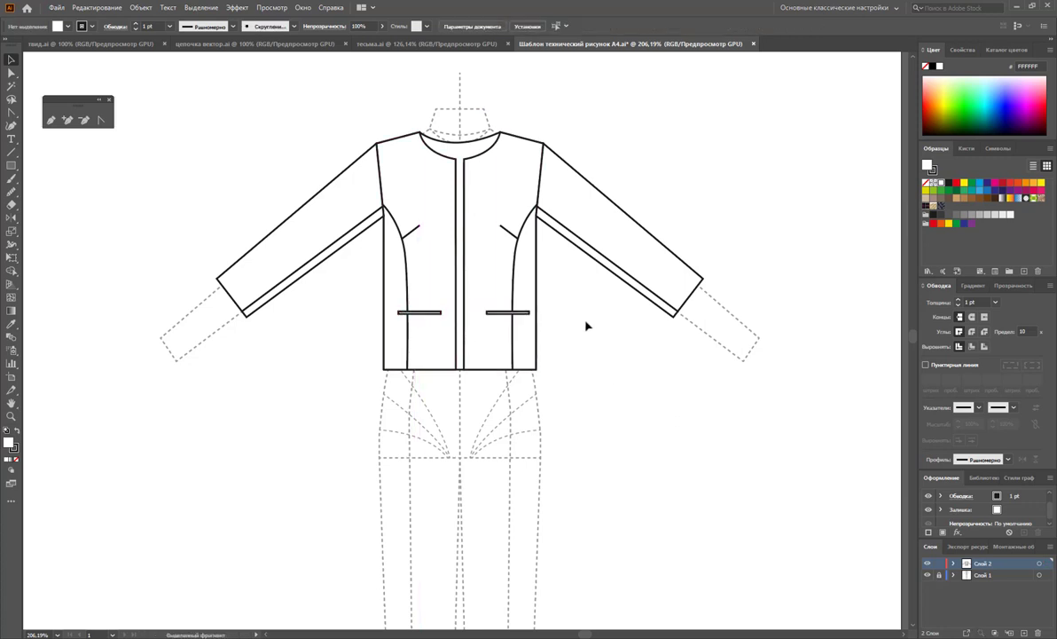
drag(512, 312, 424, 321)
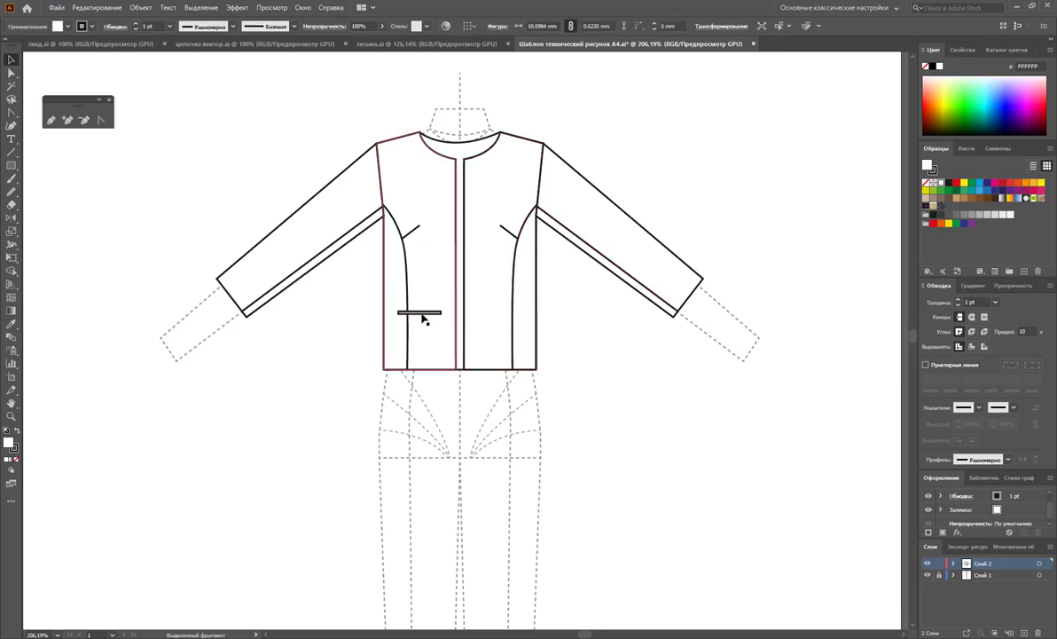
key(Delete)
Place an enlarged copy of the jacket to the right of the page.
key(z)
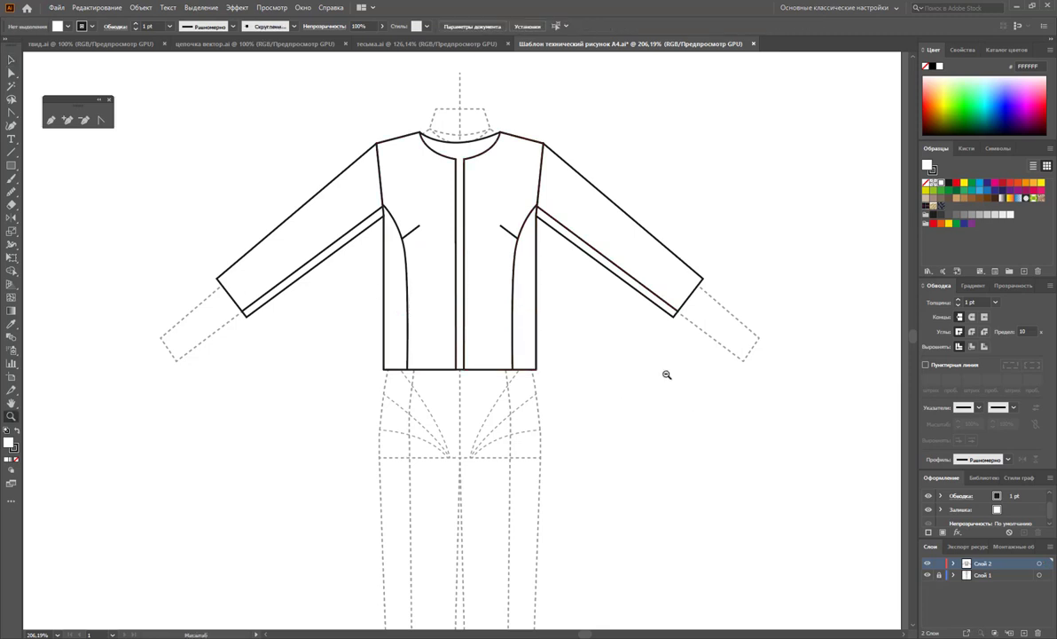
alt+click(555, 347)
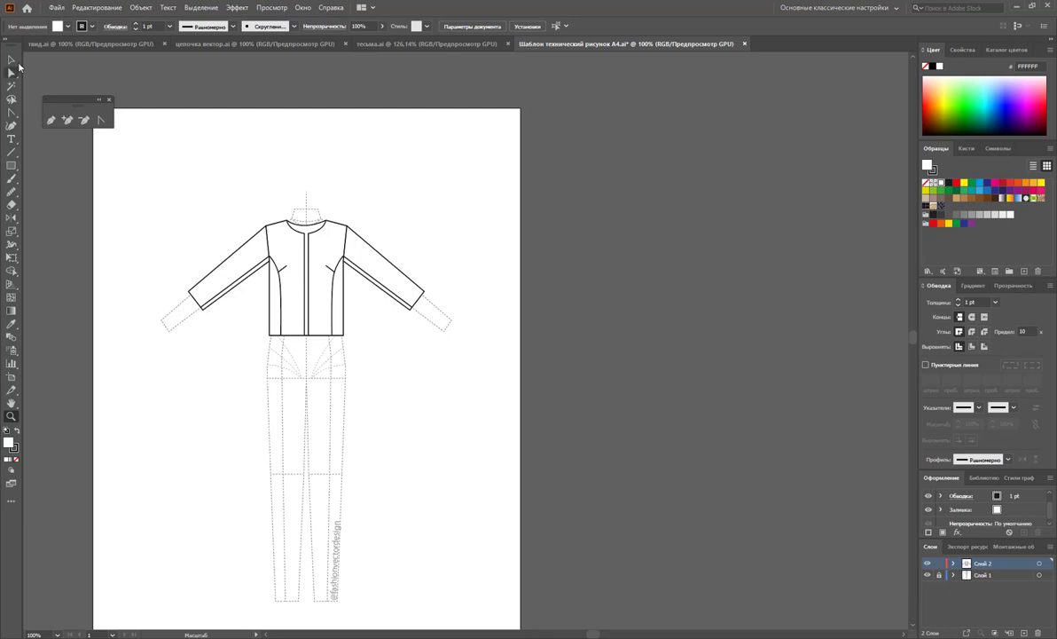
click(17, 60)
drag(503, 203, 130, 401)
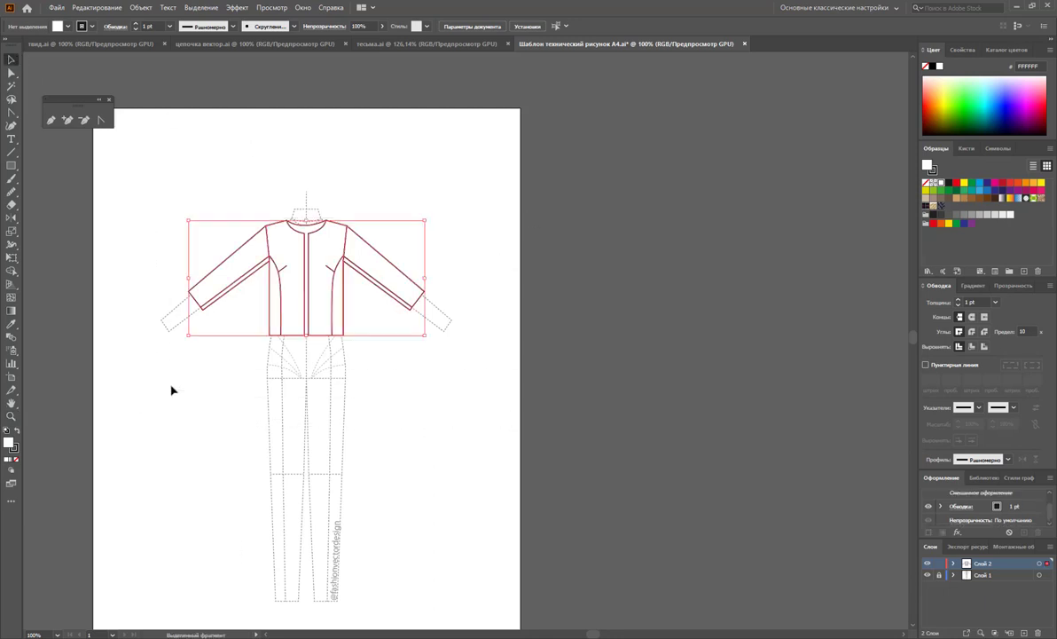
drag(306, 309, 711, 254)
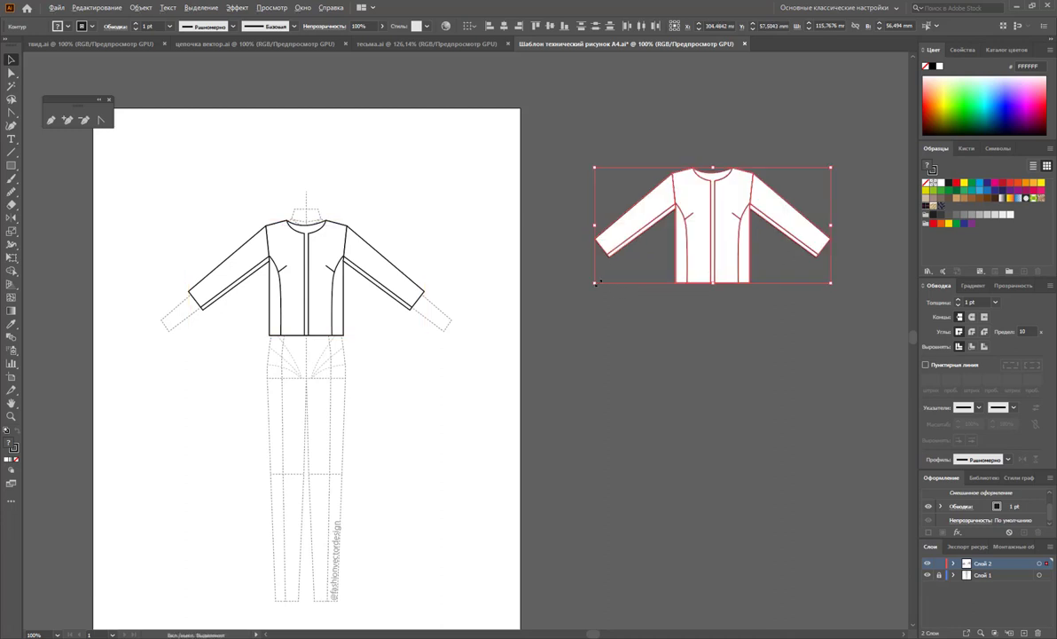
drag(596, 283, 532, 313)
drag(685, 288, 695, 306)
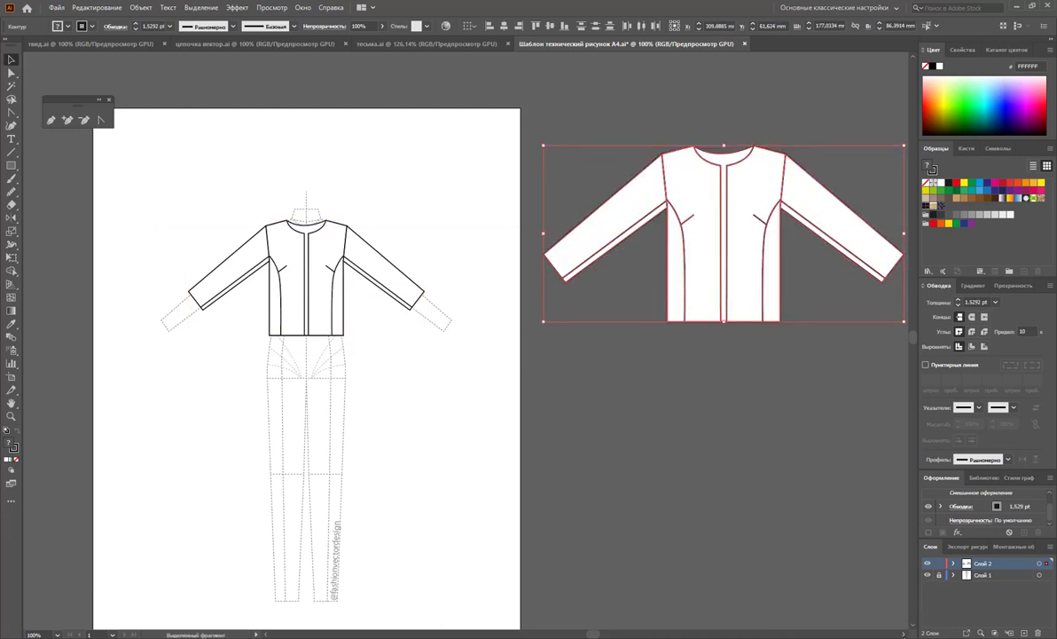
Draw a new artboard around the enlarged jacket copy.
scroll(765, 468, right, 5)
scroll(760, 459, down, 2)
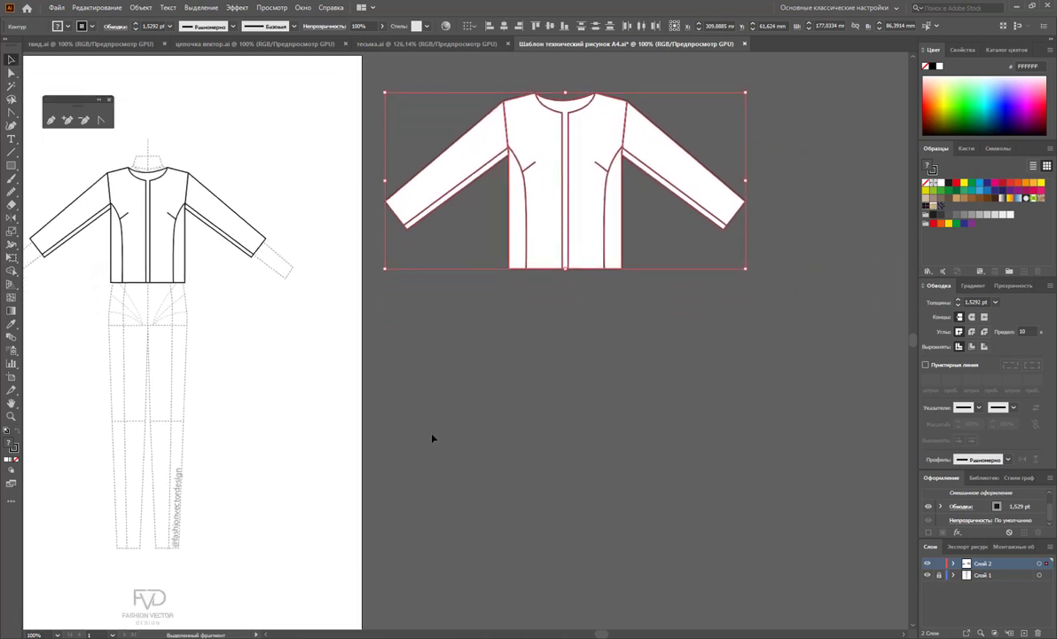
scroll(222, 302, up, 1)
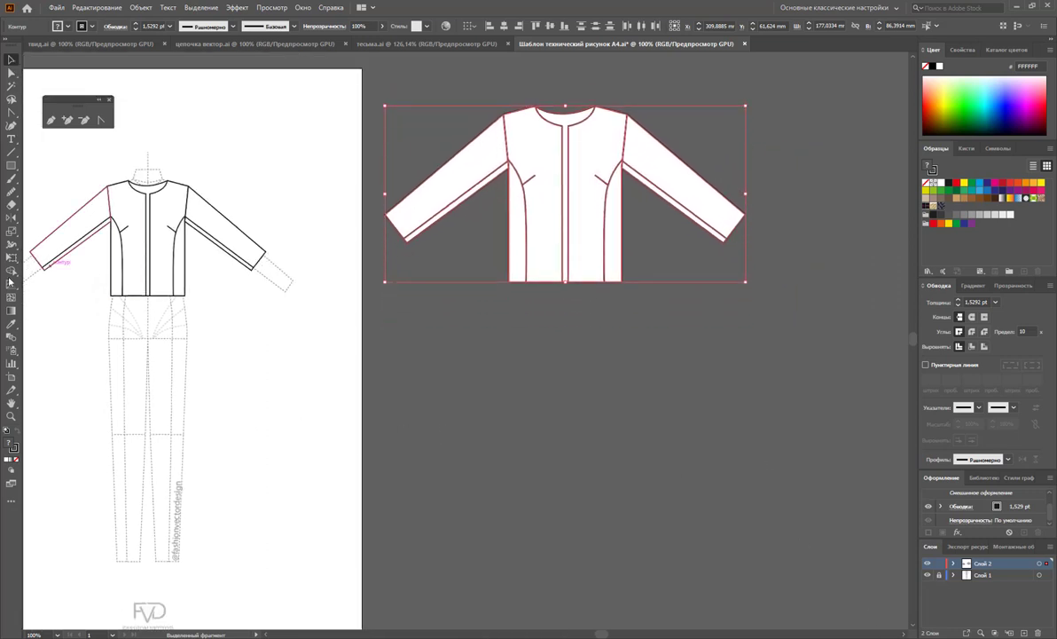
click(11, 377)
drag(373, 70, 795, 595)
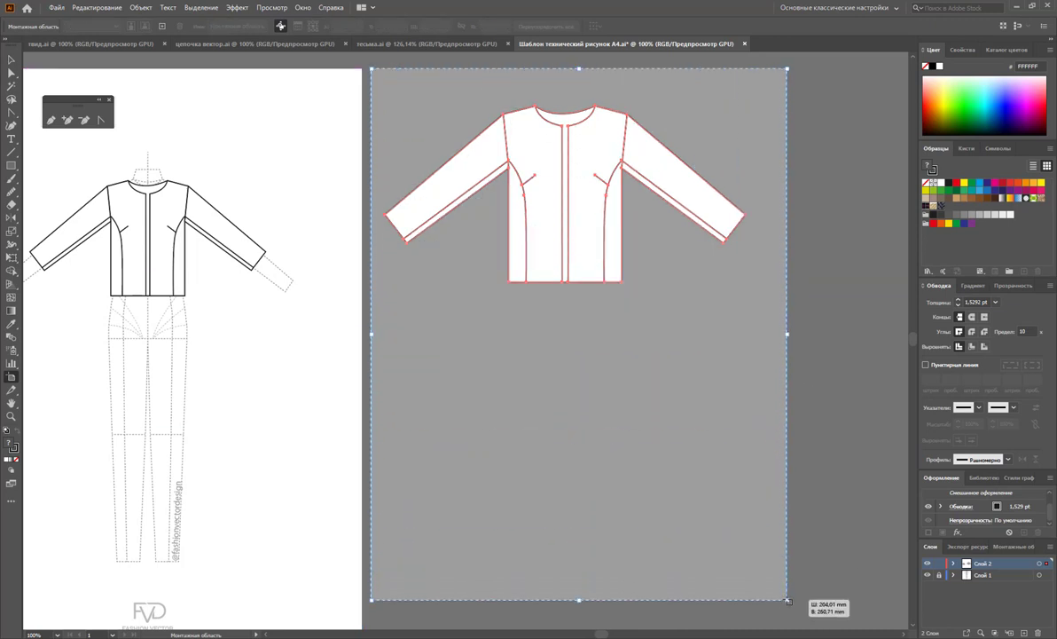
drag(796, 595, 780, 597)
click(12, 60)
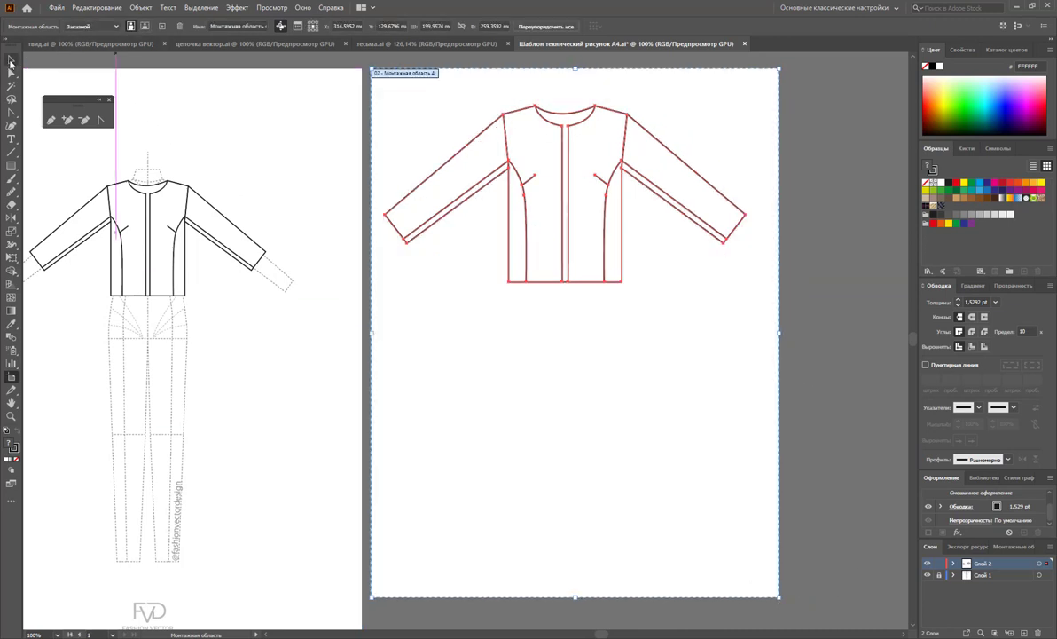
Copy both tweed pattern rectangles into the template, then delete the pasted copies.
click(444, 295)
click(116, 45)
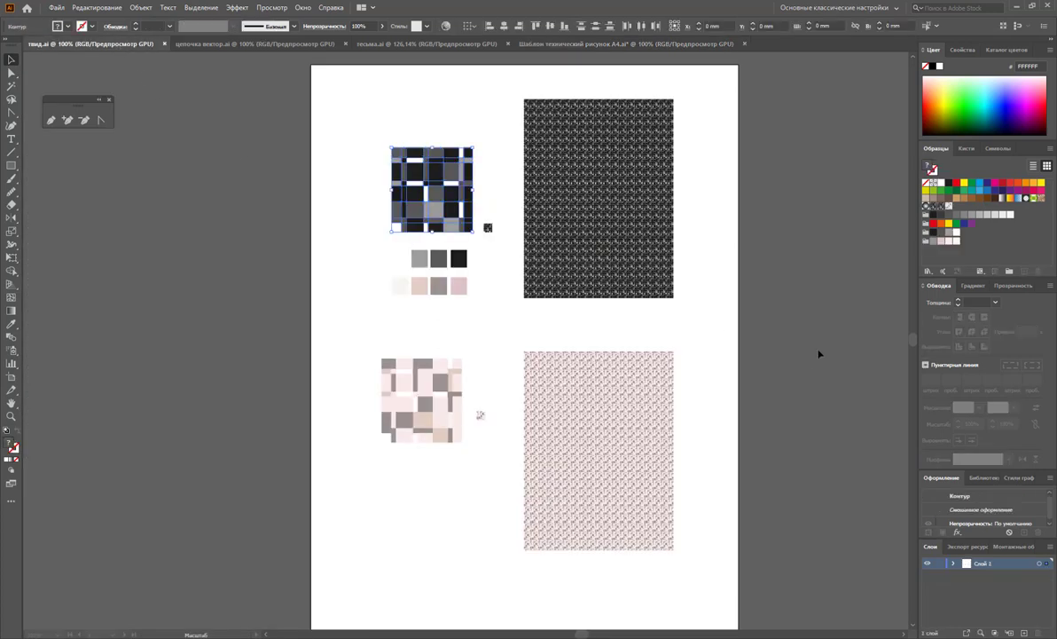
drag(705, 190, 567, 549)
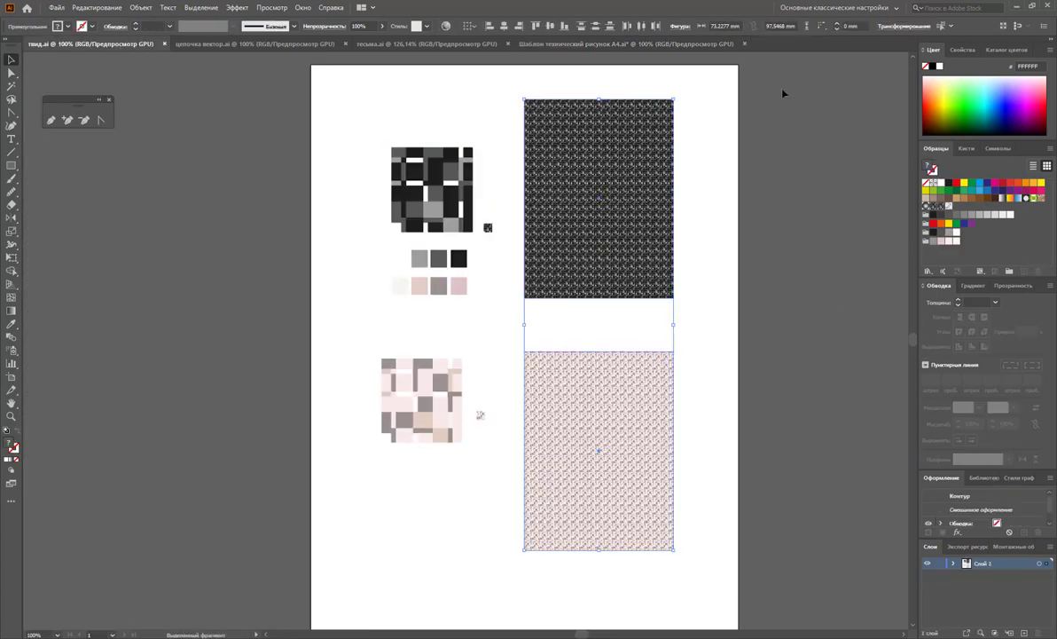
key(ctrl+c)
click(612, 44)
key(ctrl+v)
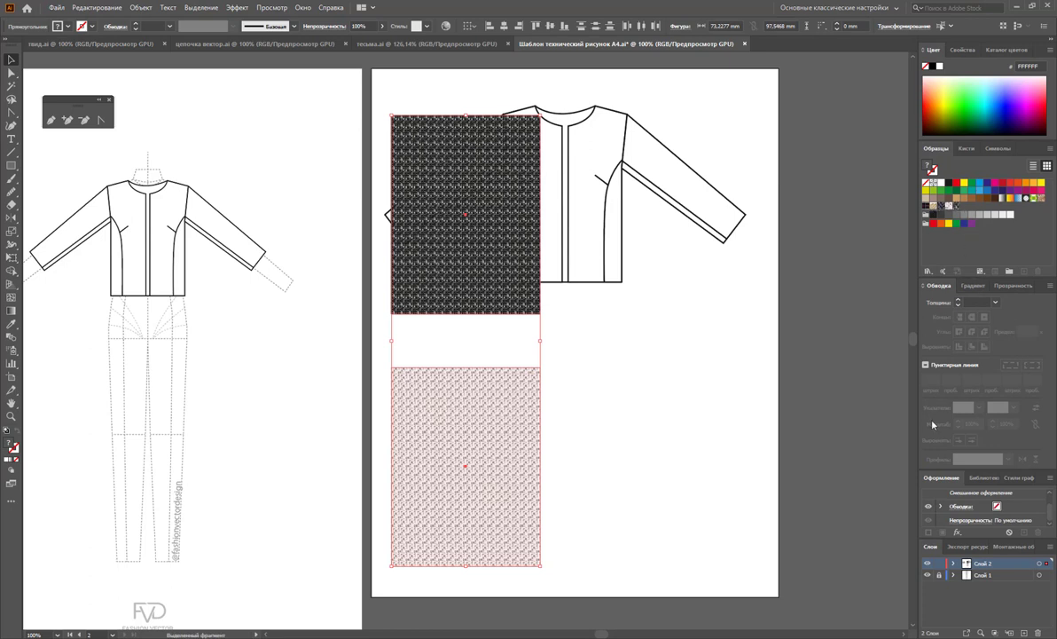
key(Delete)
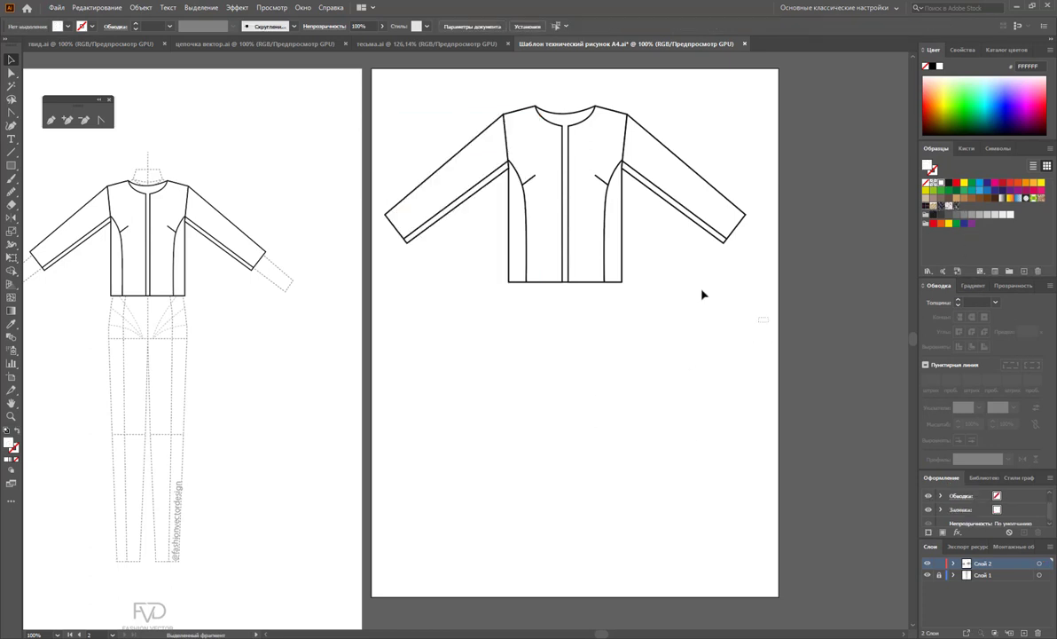
Fill both front panels and both sleeves with the dark tweed swatch.
drag(768, 320, 413, 110)
click(608, 142)
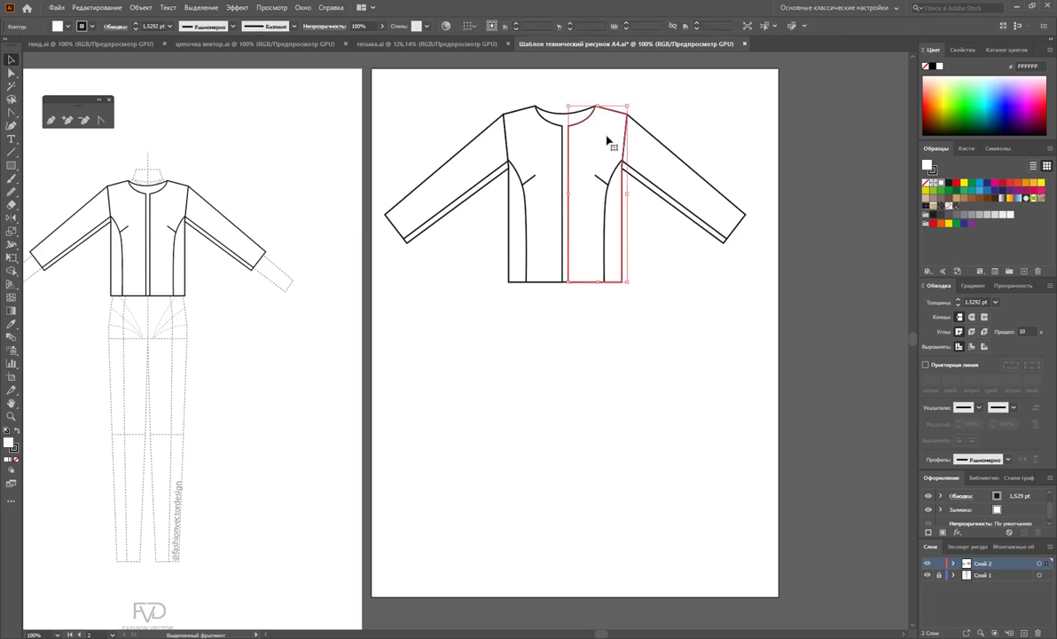
shift+click(529, 137)
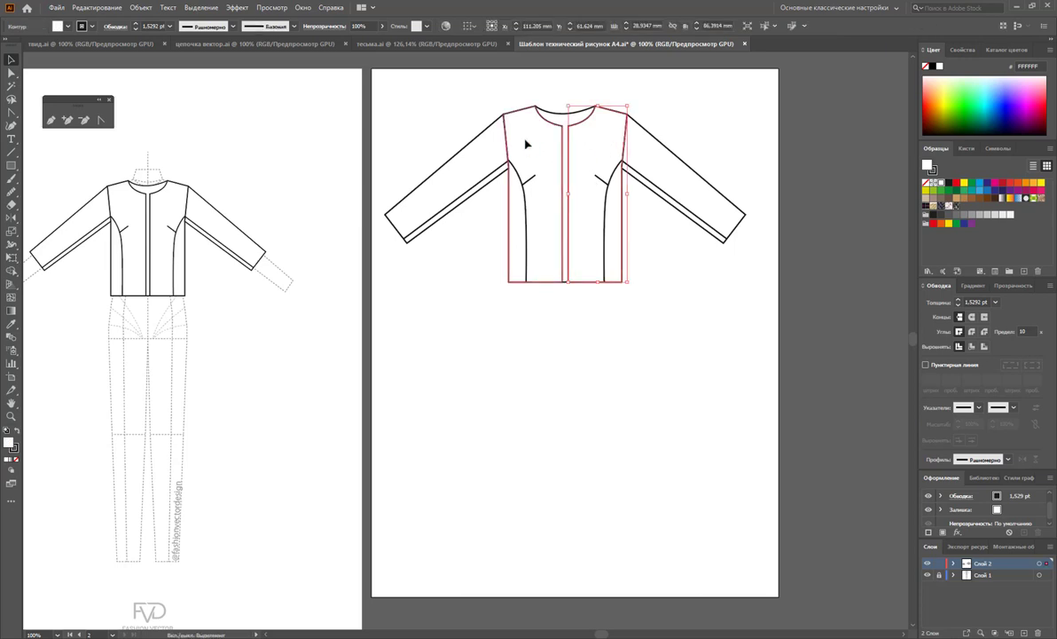
click(956, 205)
click(653, 234)
click(657, 168)
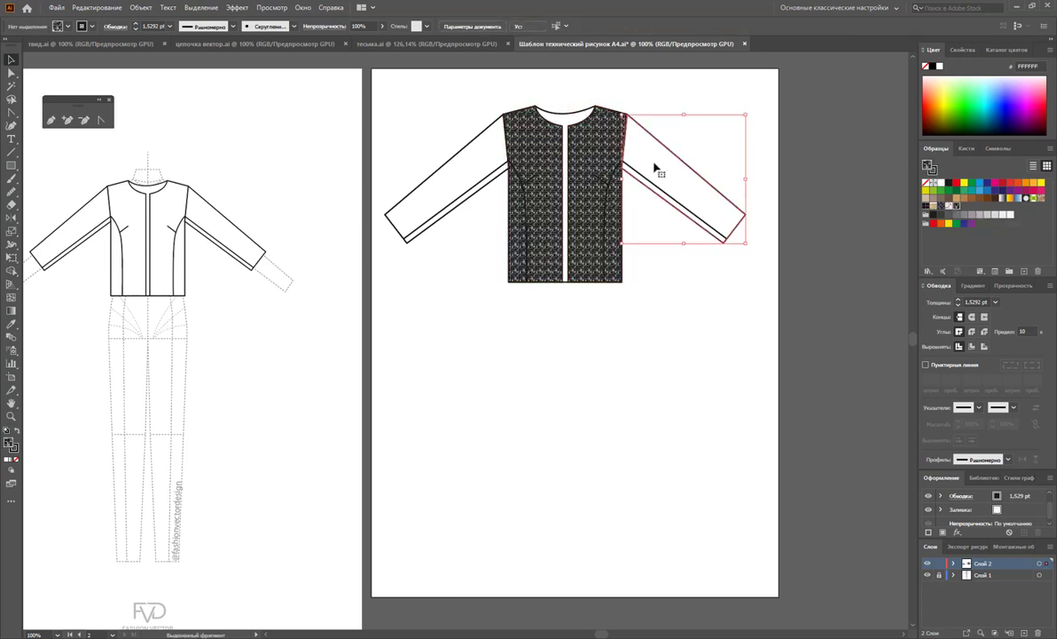
shift+click(469, 165)
click(956, 206)
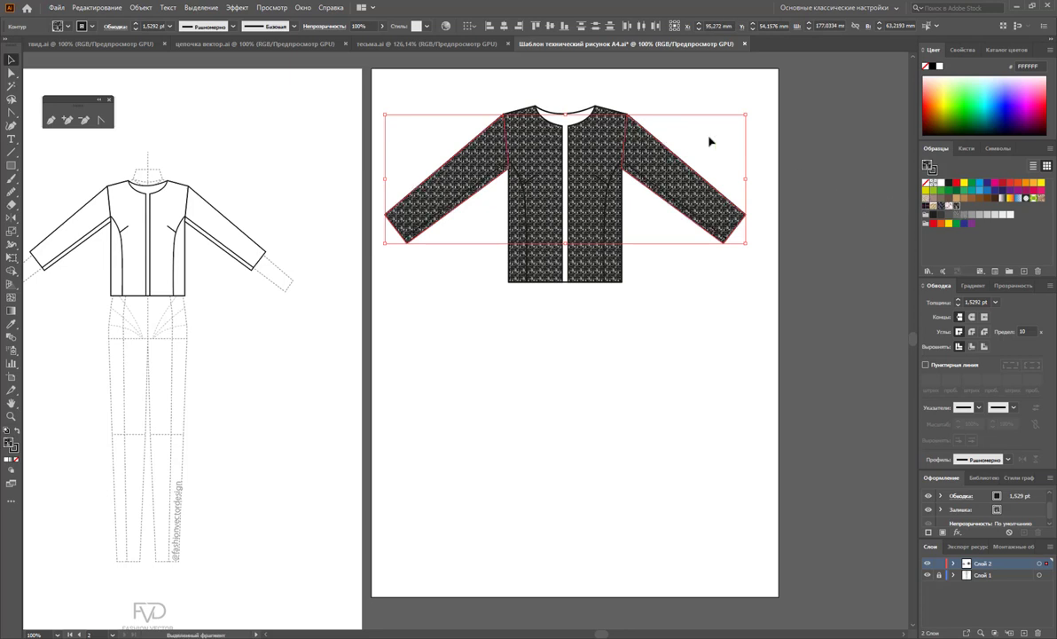
Colour the centre placket dark grey and zoom in on the tweed jacket.
click(527, 118)
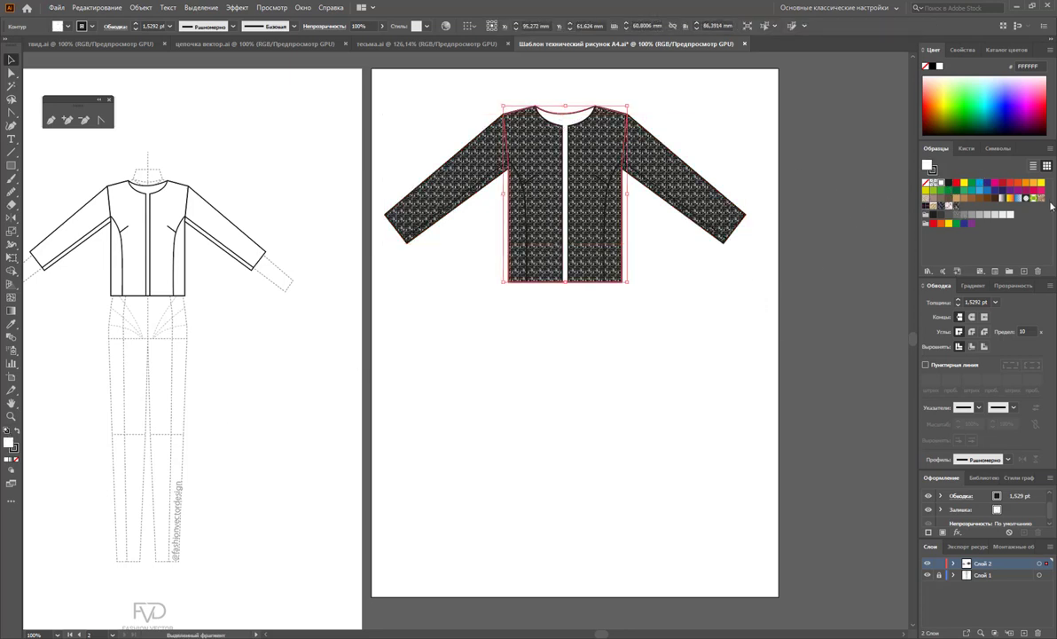
click(949, 182)
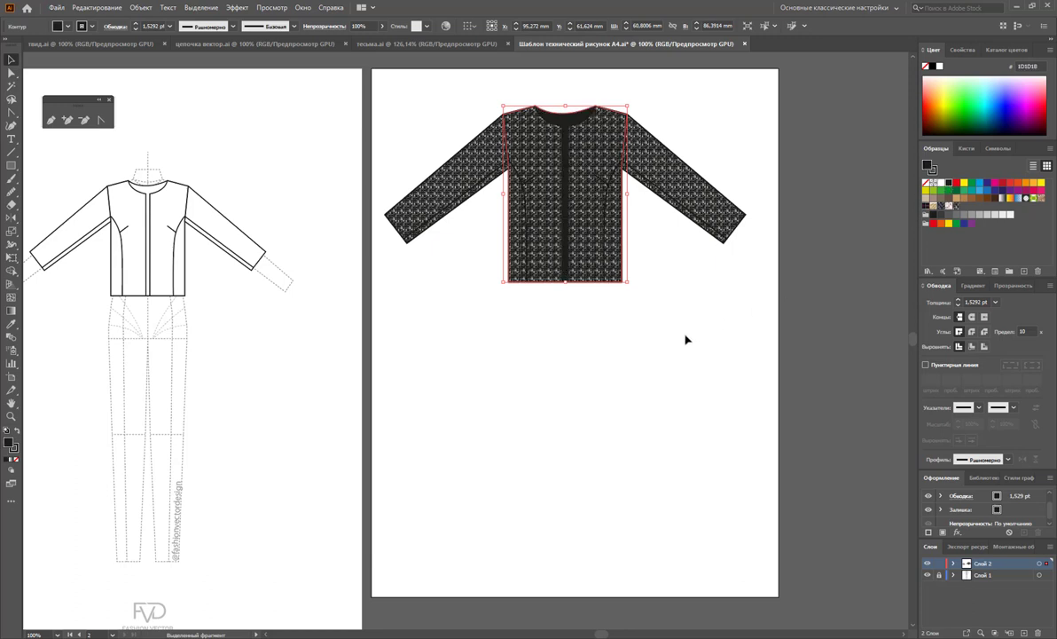
click(985, 216)
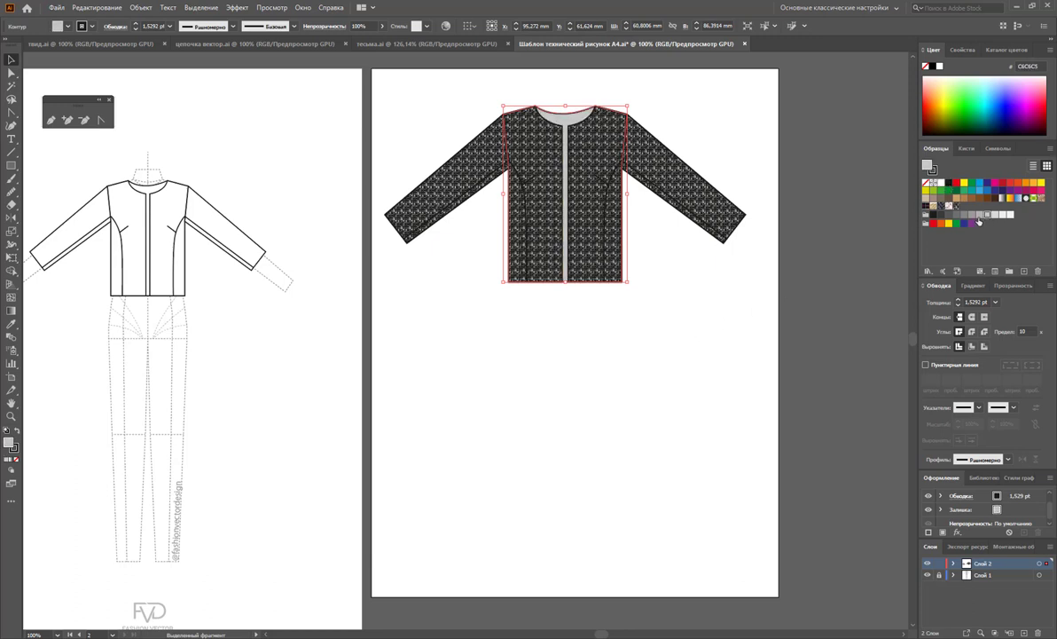
click(978, 217)
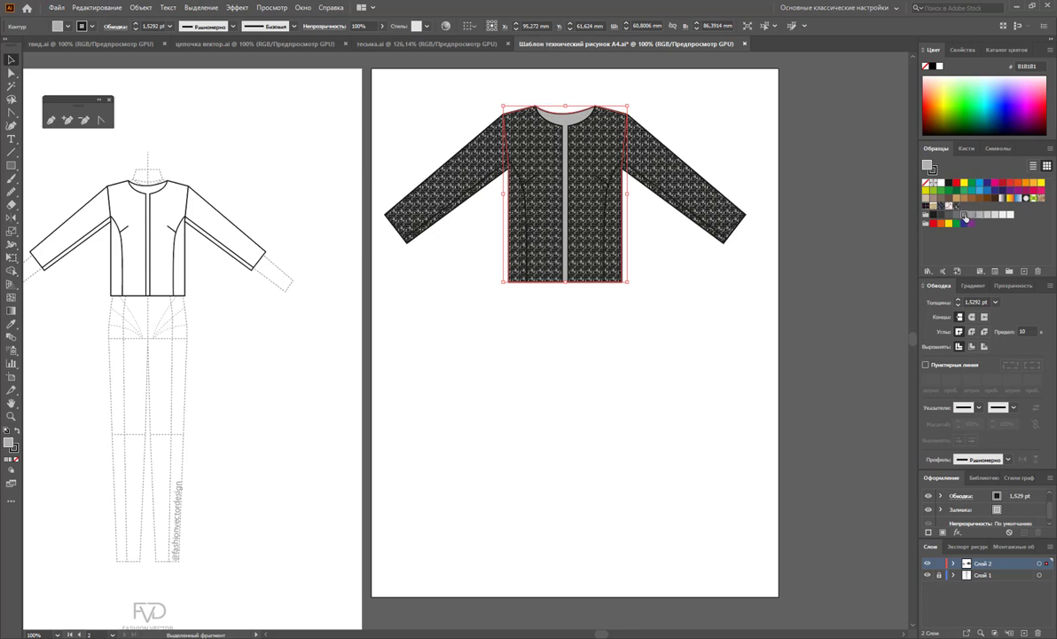
click(709, 309)
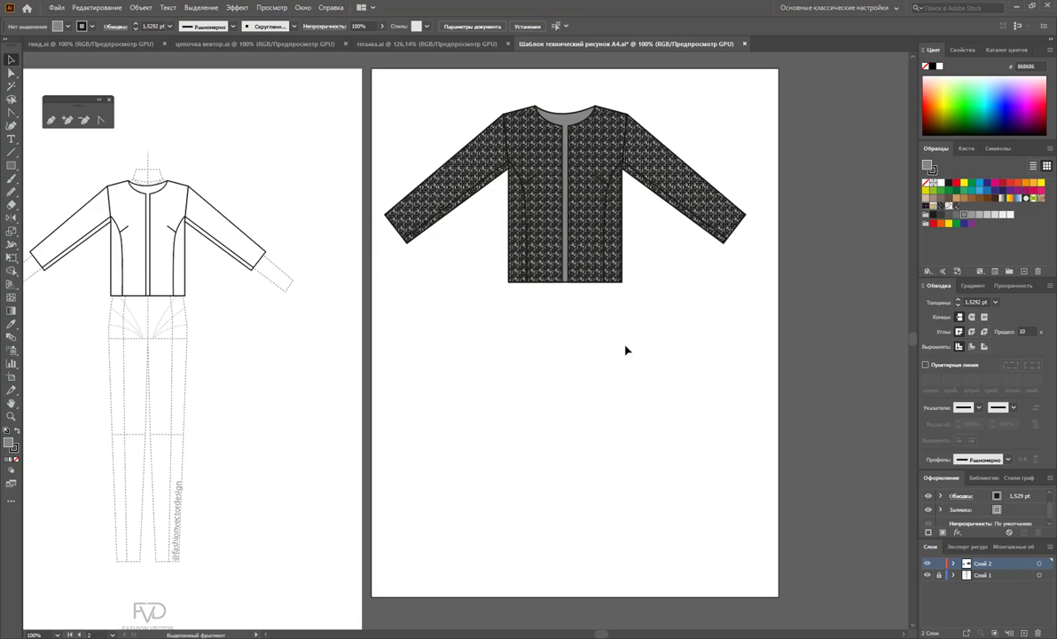
click(11, 415)
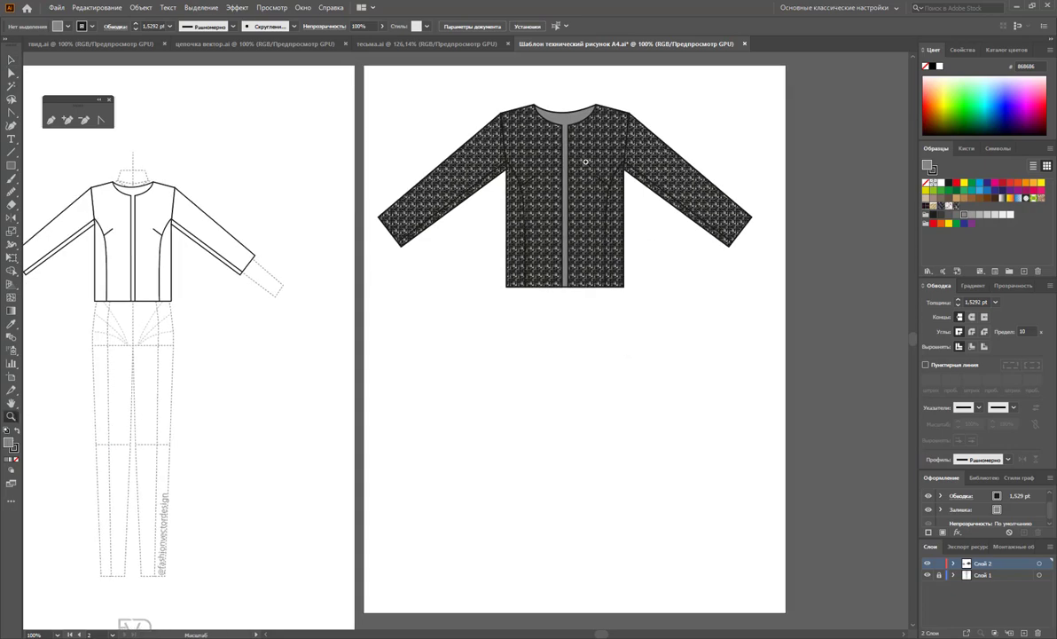
mouse_move(571, 141)
mouse_down()
mouse_move(741, 291)
mouse_move(724, 287)
mouse_up()
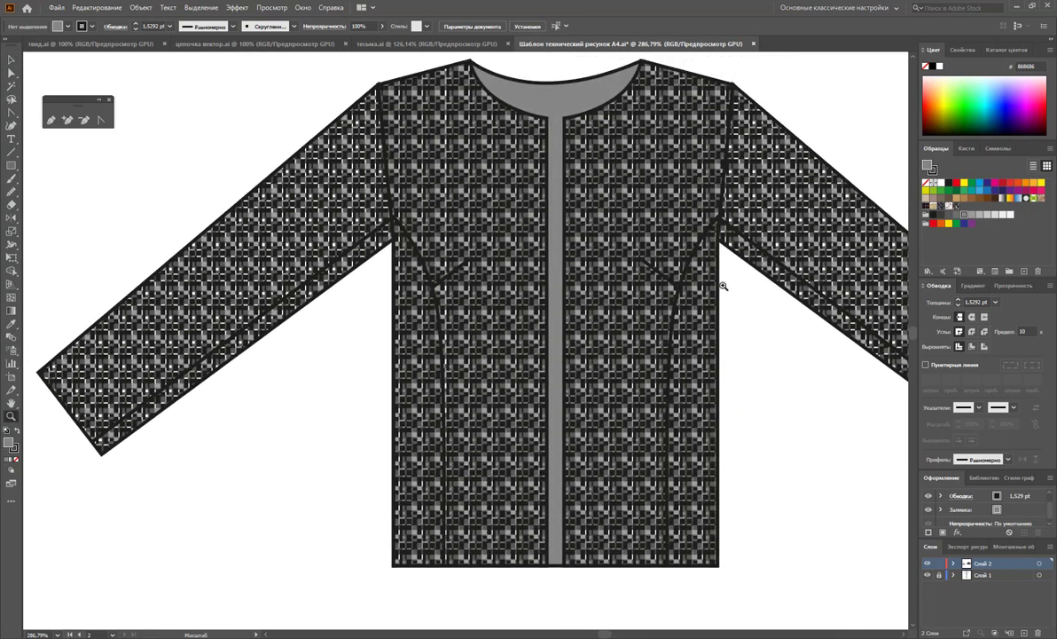
Trace an unfilled outline from the right panel's neckline down the placket and along the hem.
click(50, 120)
drag(648, 64, 616, 117)
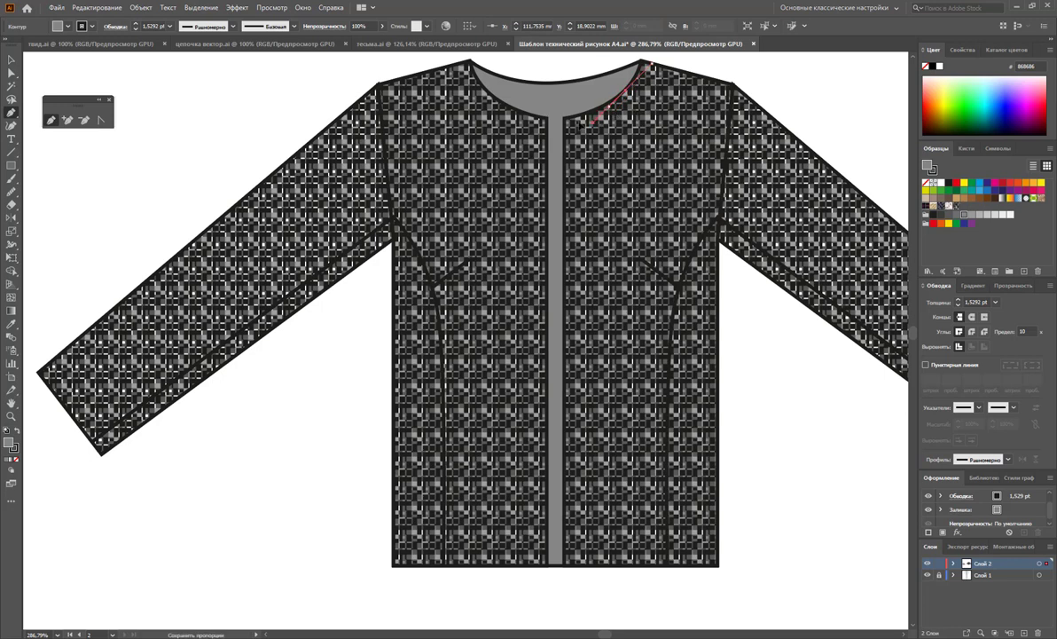
drag(617, 115, 616, 121)
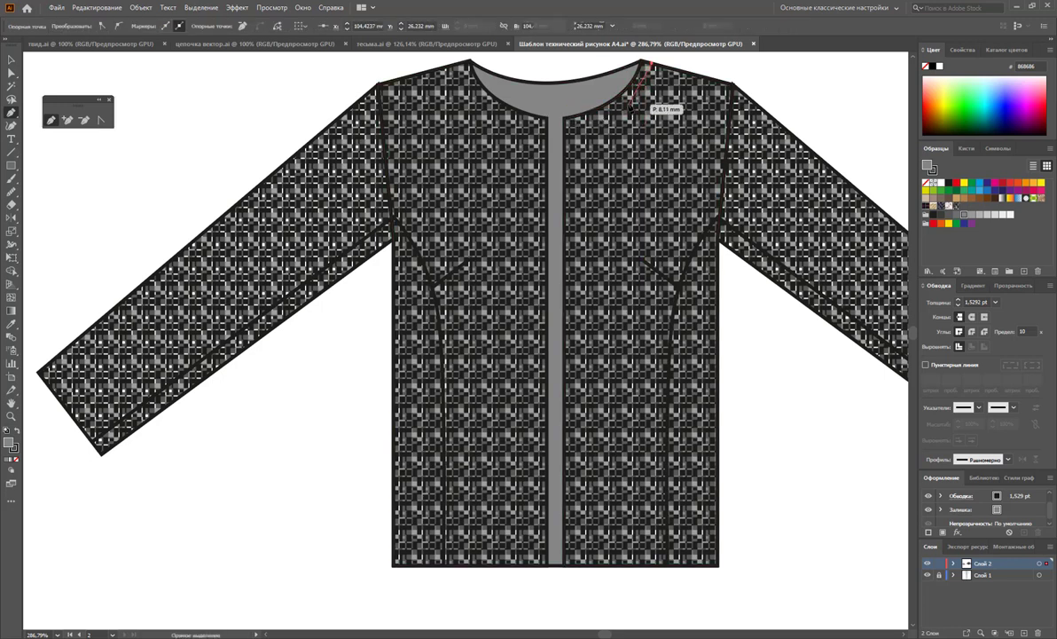
drag(651, 65, 599, 122)
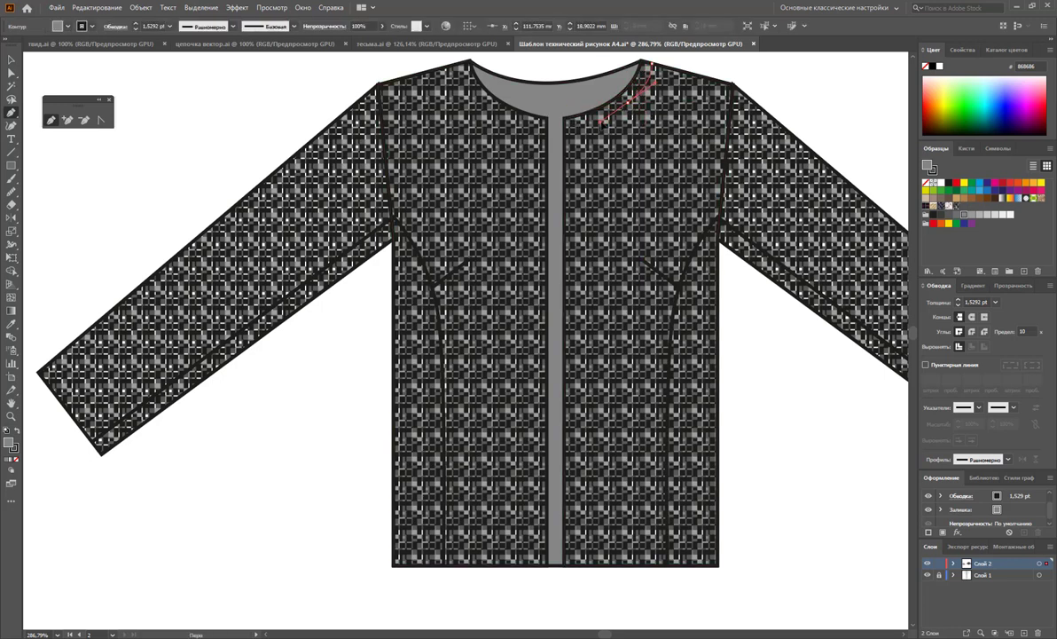
drag(604, 122, 575, 130)
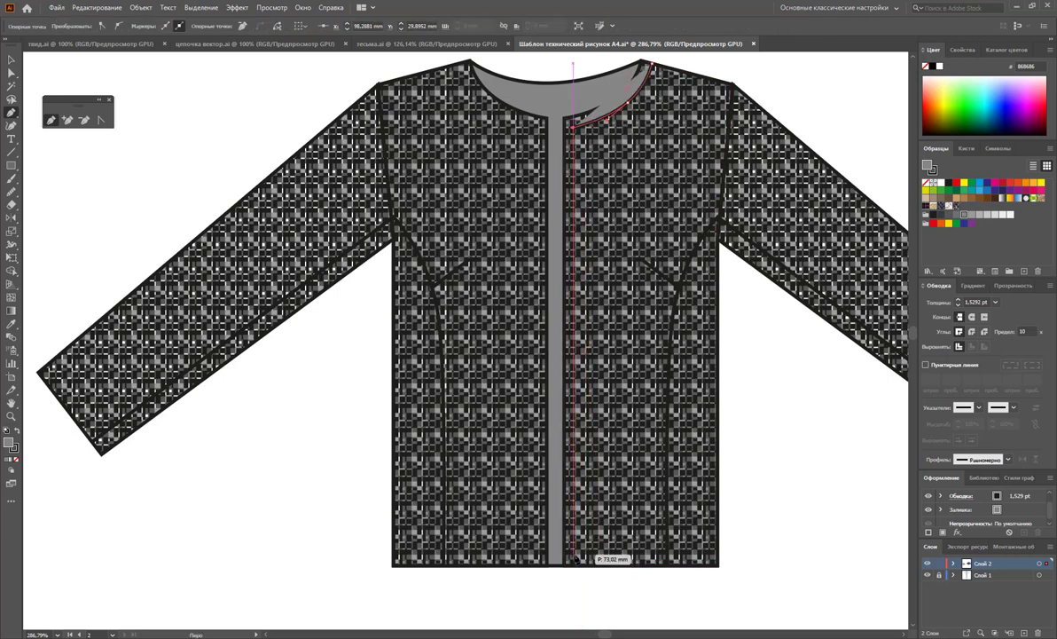
click(575, 559)
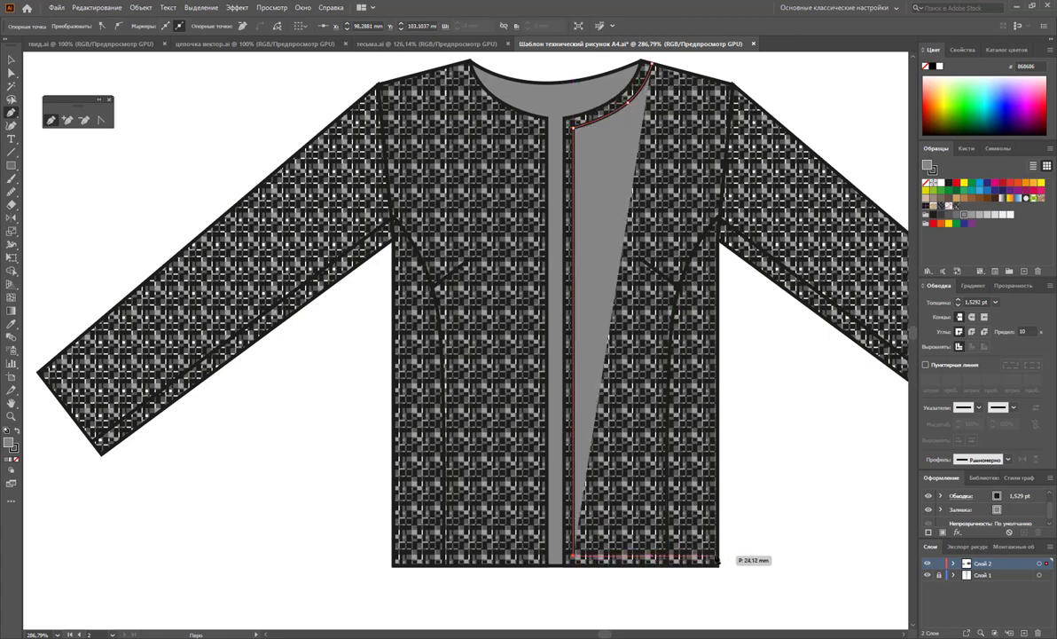
click(719, 557)
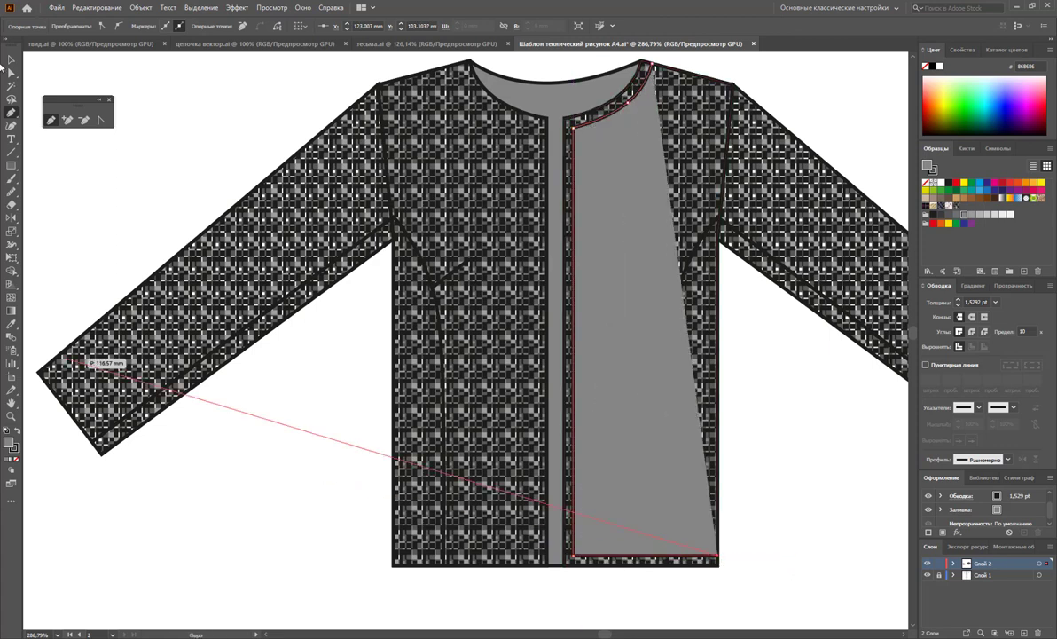
click(13, 60)
click(16, 459)
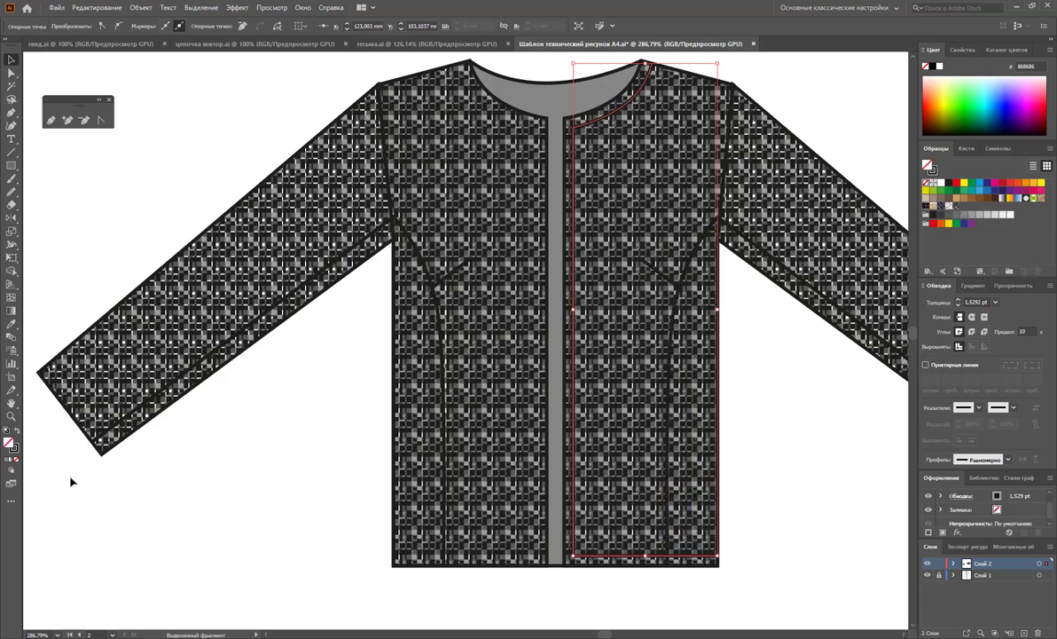
click(186, 517)
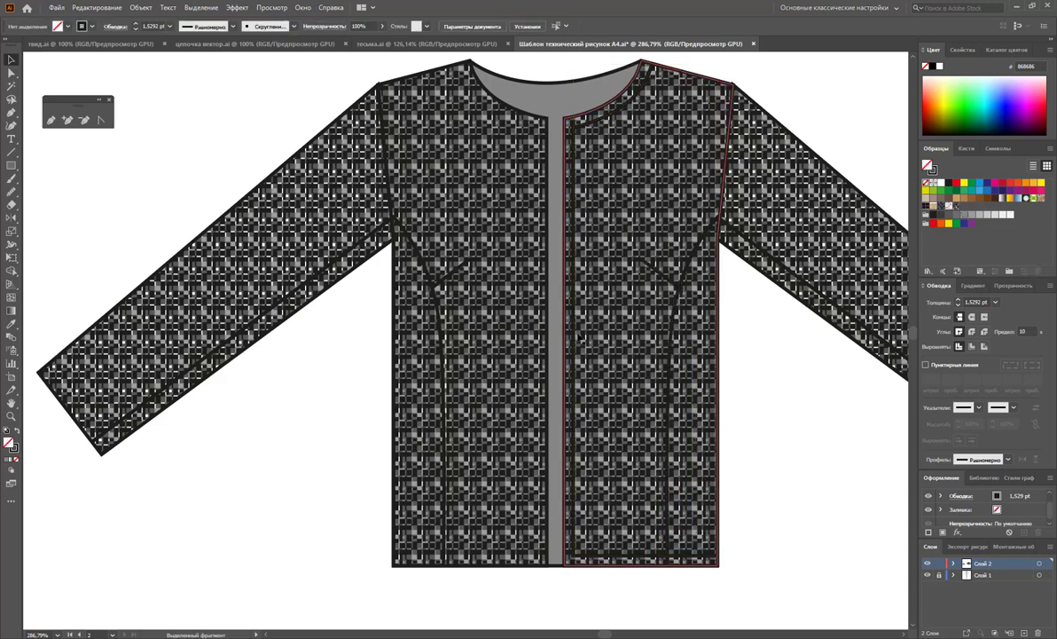
Copy both chain braid bands from тесьма.ai and go back to the jacket template.
click(411, 44)
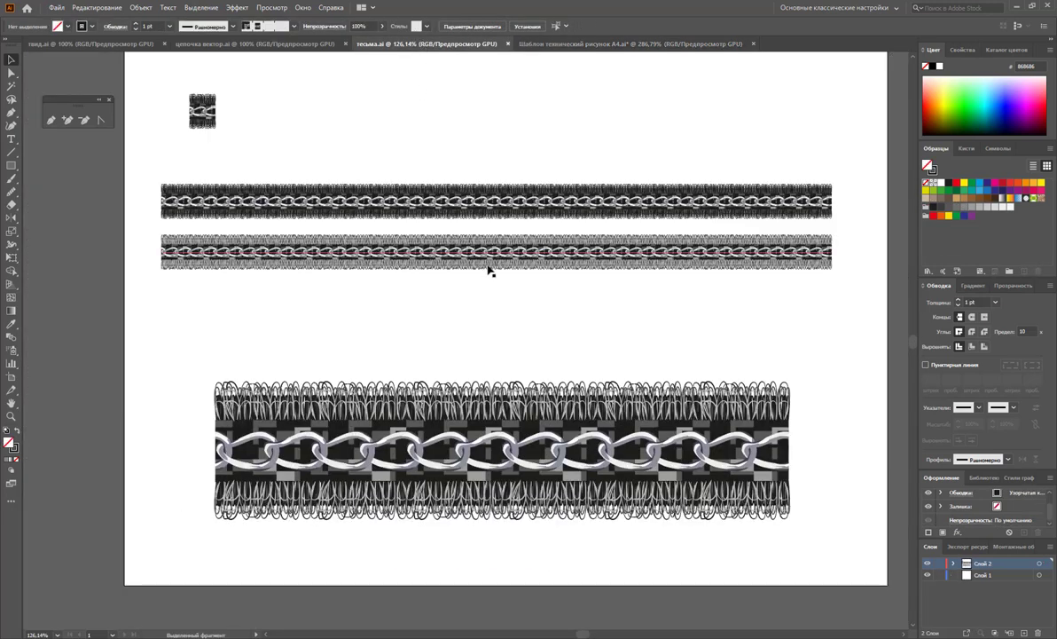
key(a)
drag(486, 134, 508, 340)
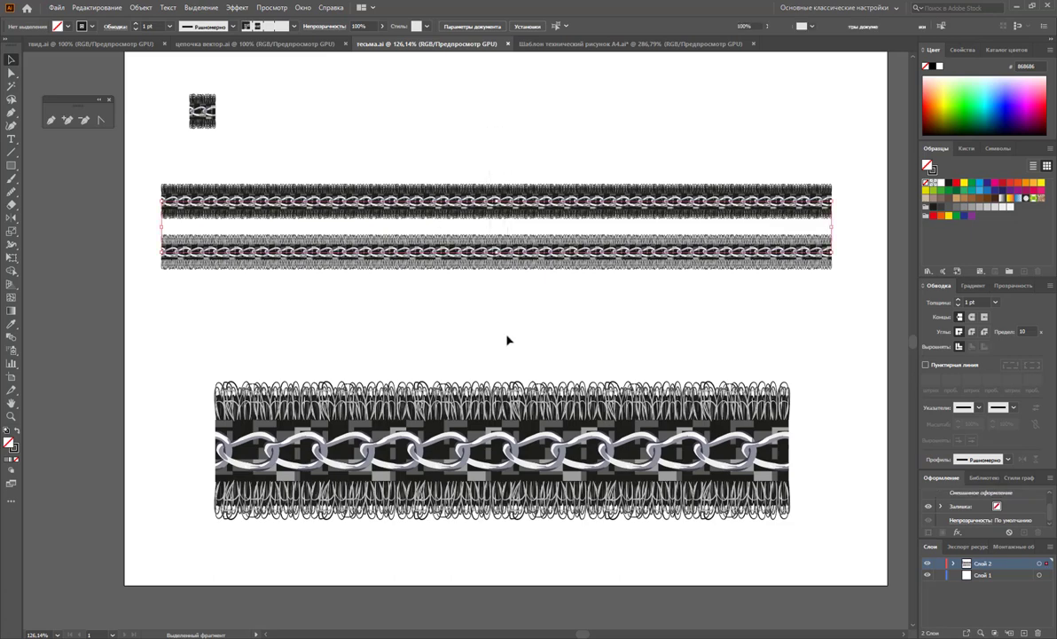
click(626, 44)
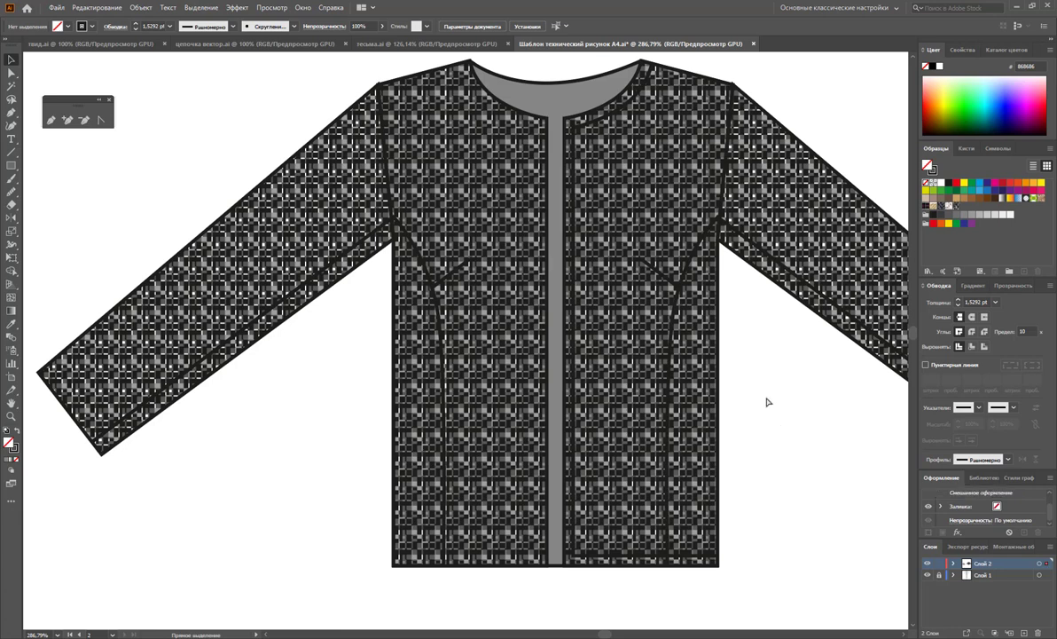
Apply the chain pattern brush at 0.25 pt to the traced right front panel path.
key(ctrl+v)
key(Delete)
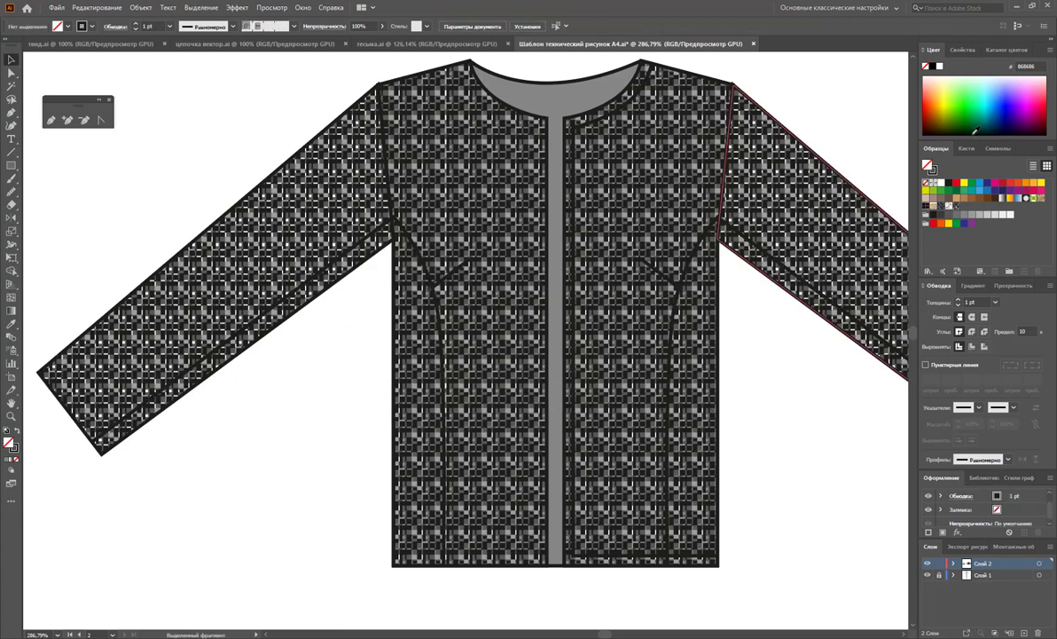
click(967, 149)
scroll(986, 210, down, 3)
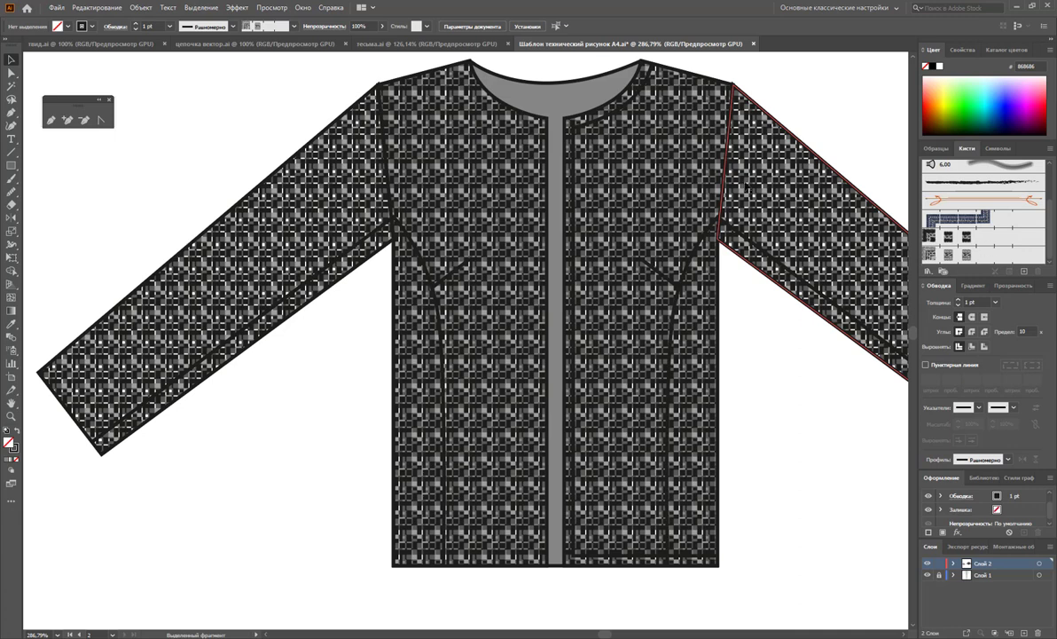
click(572, 150)
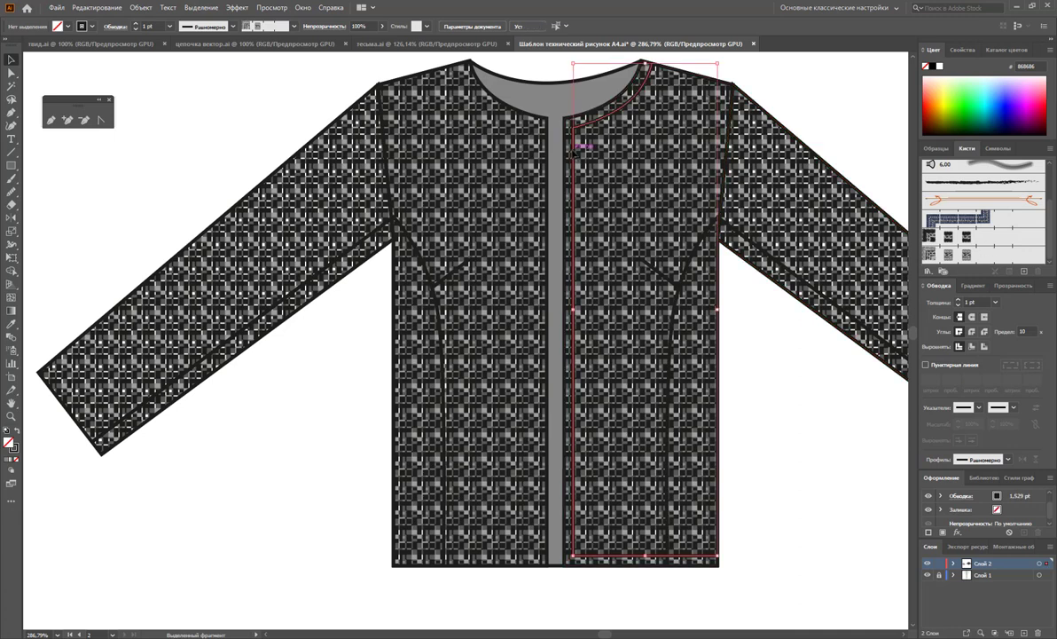
click(982, 241)
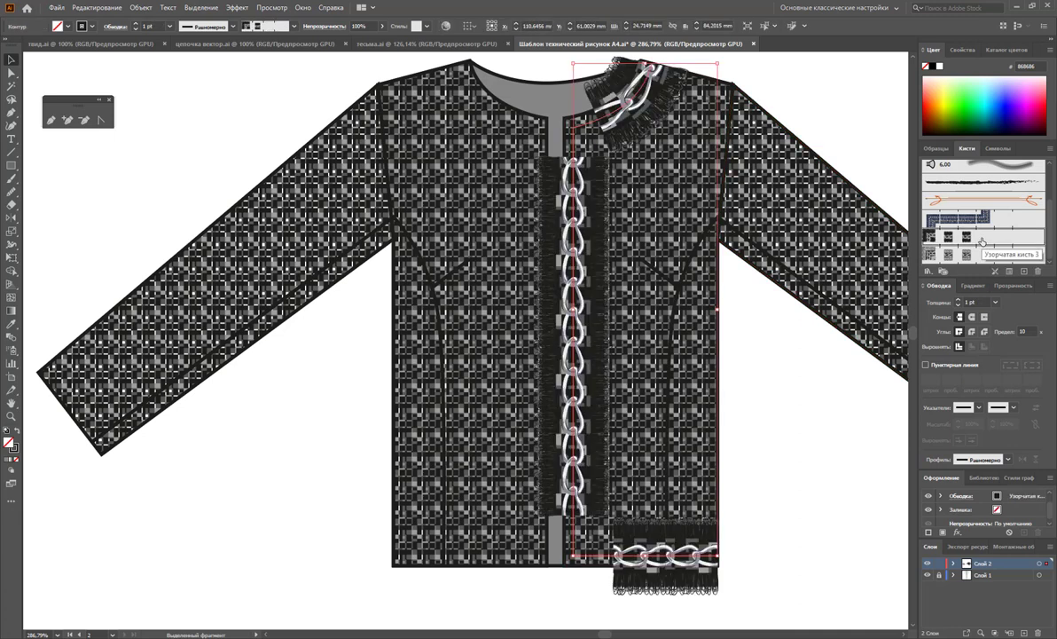
click(169, 27)
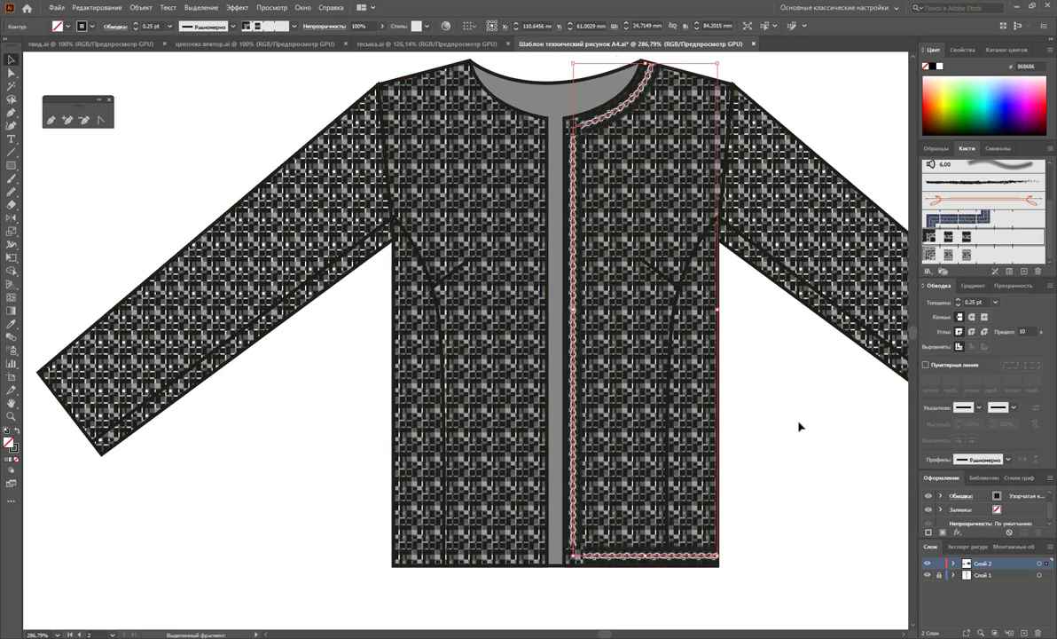
click(747, 397)
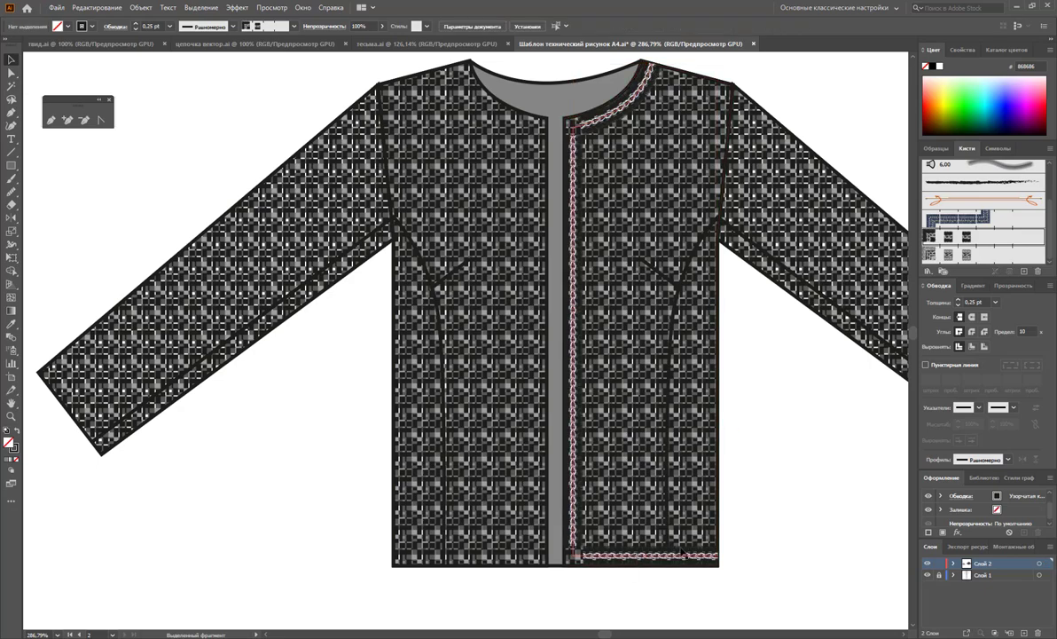
Zoom in on the neckline and join the chain trim path at the placket corner.
click(12, 415)
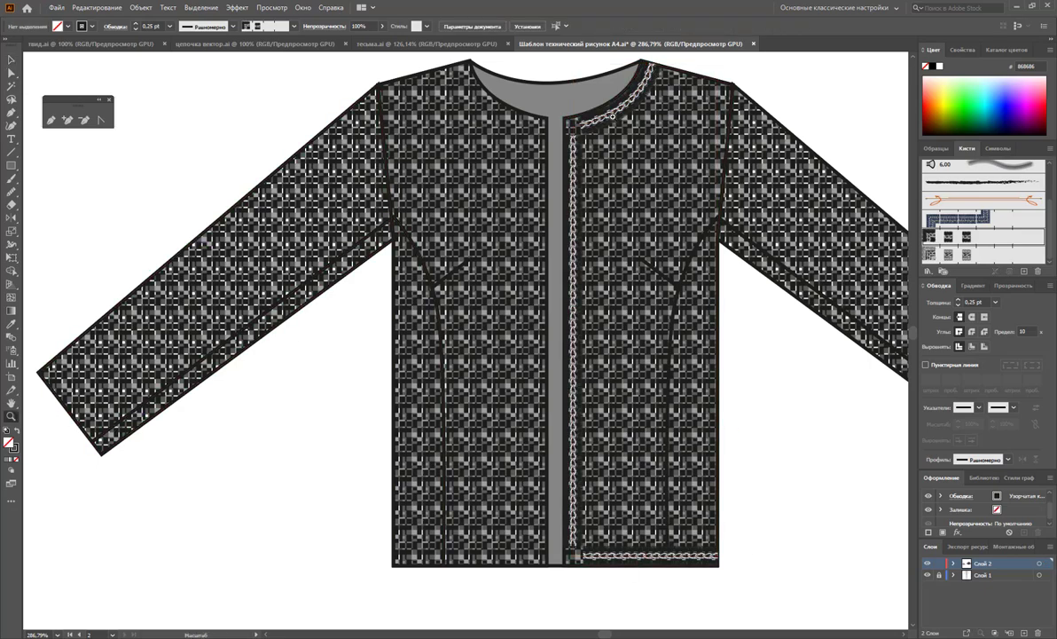
click(612, 115)
click(12, 59)
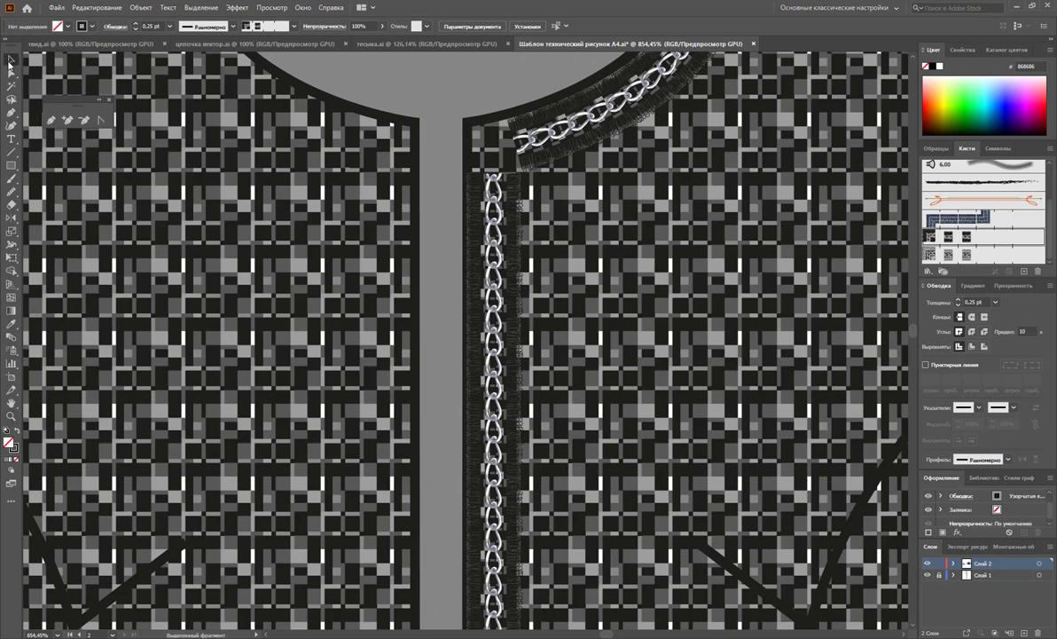
click(387, 160)
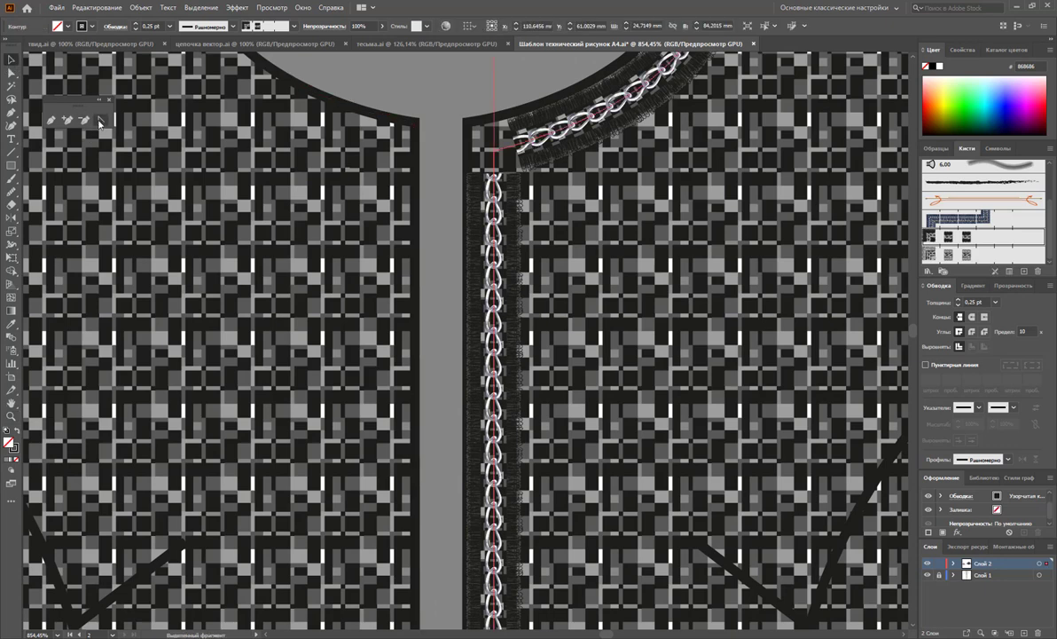
click(101, 120)
mouse_move(475, 149)
mouse_down()
mouse_move(486, 167)
mouse_move(475, 182)
mouse_up()
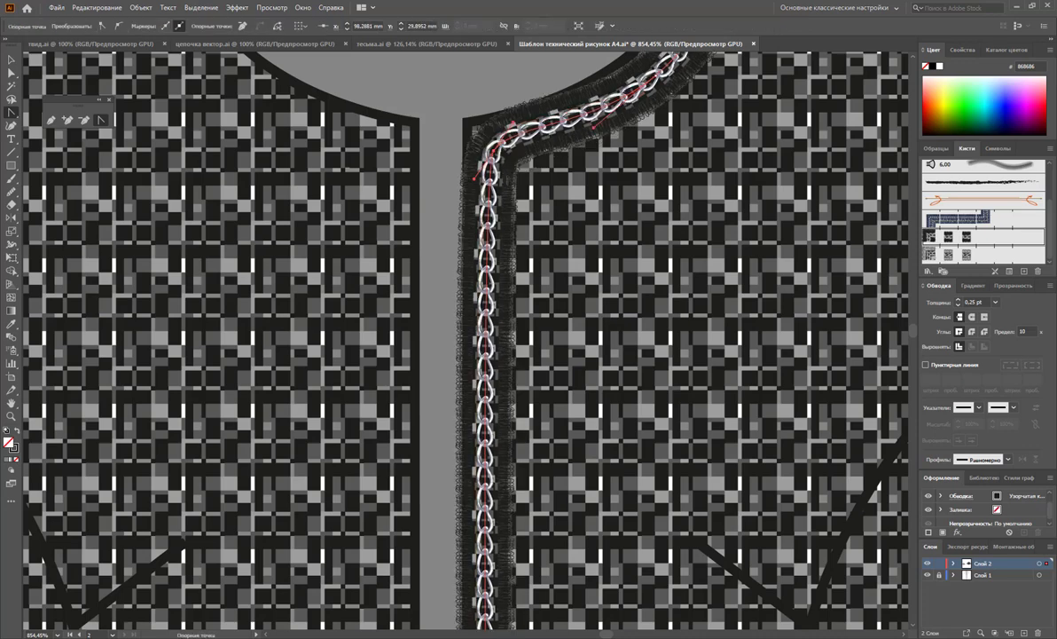
Reshape the chain trim's hem corner and adjust its vertical segment near the hem.
scroll(592, 275, down, 1)
scroll(592, 275, down, 3)
scroll(592, 275, down, 3)
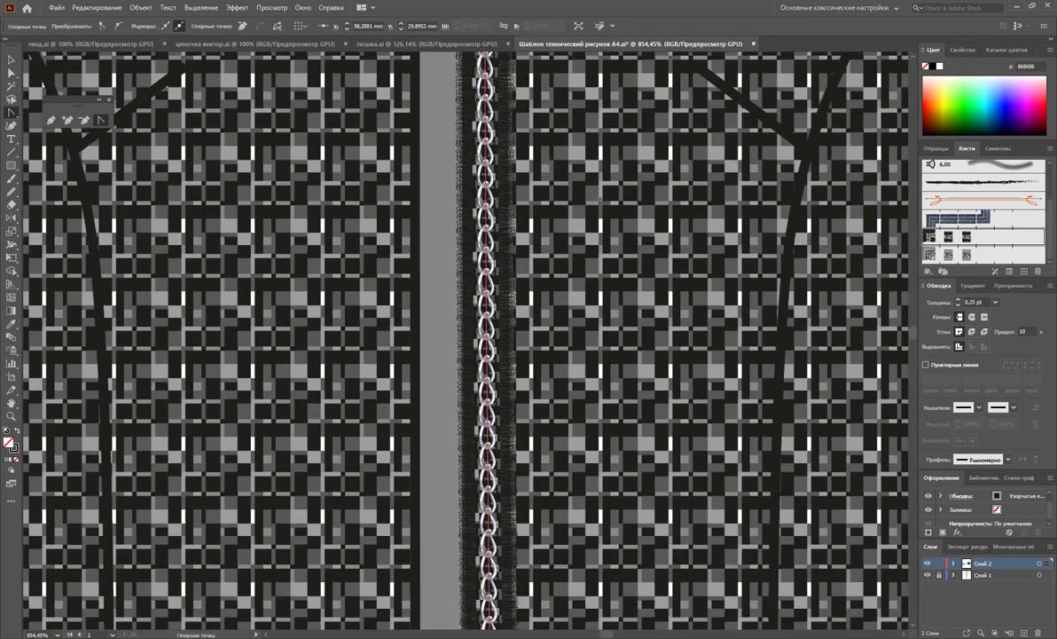
scroll(592, 275, down, 3)
scroll(592, 275, down, 3)
scroll(592, 275, down, 1)
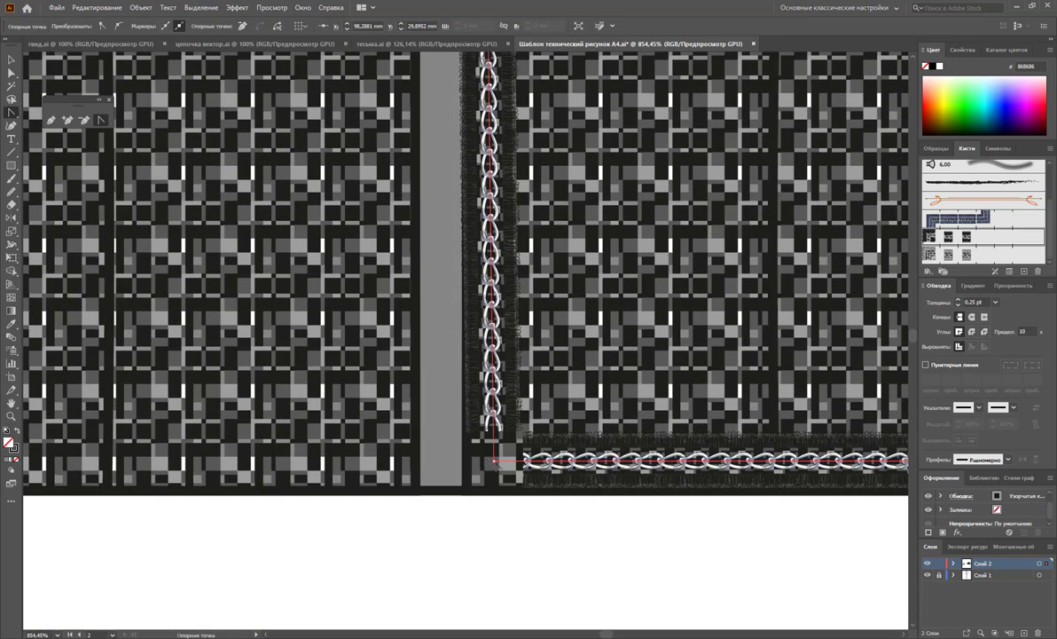
drag(494, 459, 521, 493)
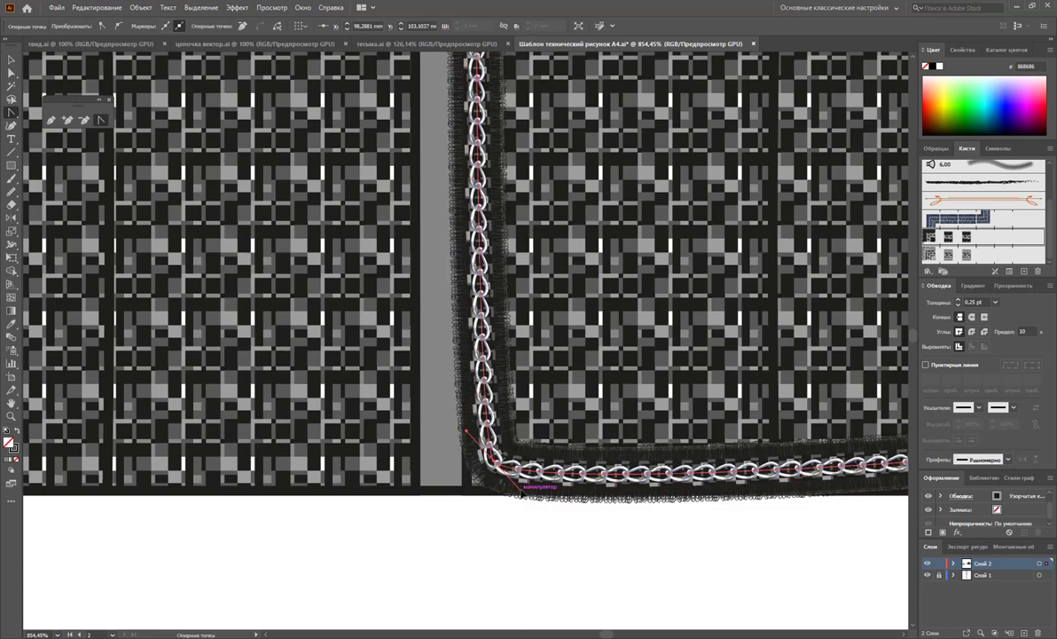
scroll(530, 279, up, 3)
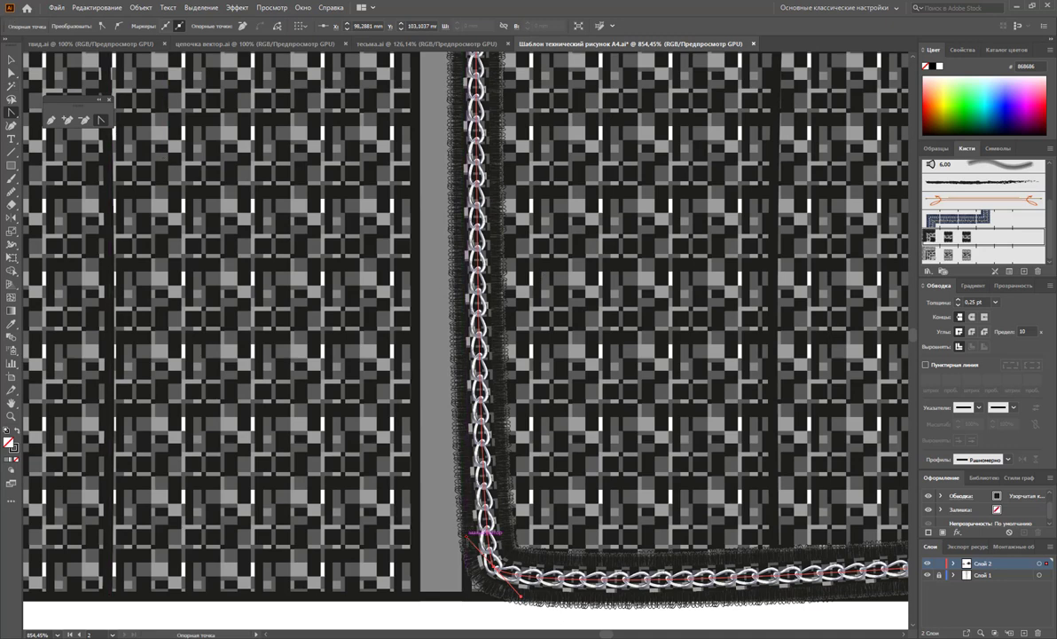
drag(468, 533, 477, 255)
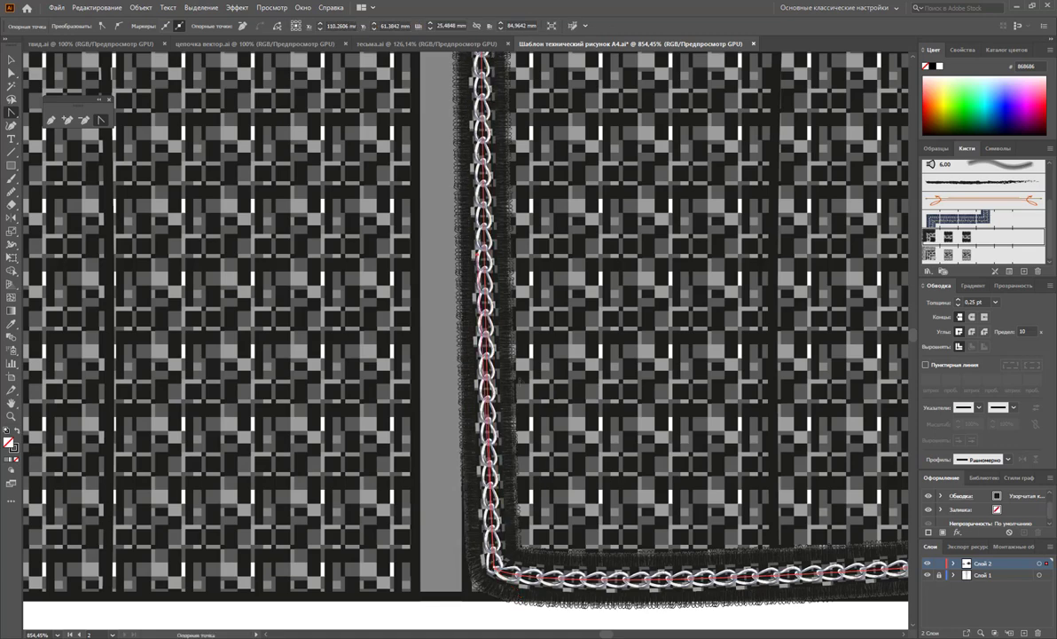
Shift the front-edge chain segment into place, then zoom out to see the whole jacket.
scroll(508, 303, up, 2)
scroll(508, 303, up, 2)
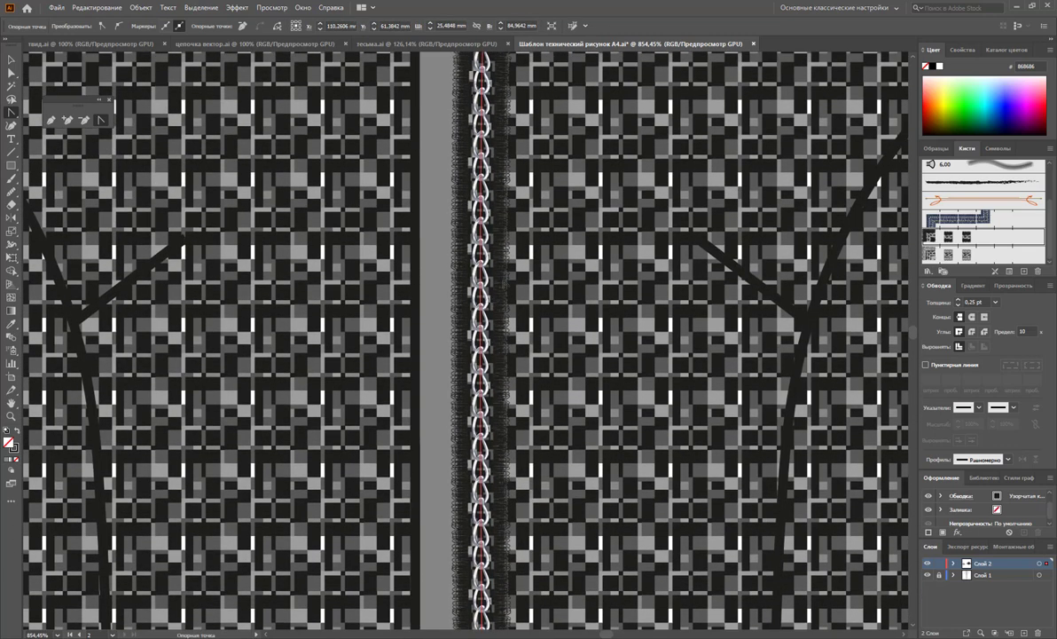
scroll(508, 302, up, 2)
scroll(508, 302, up, 2)
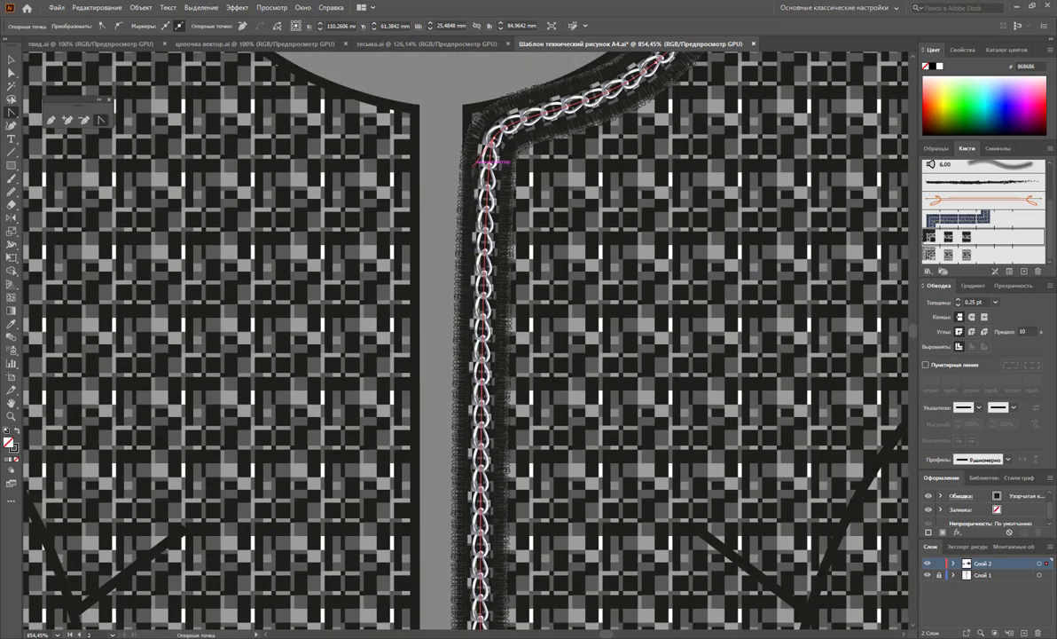
drag(478, 165, 491, 537)
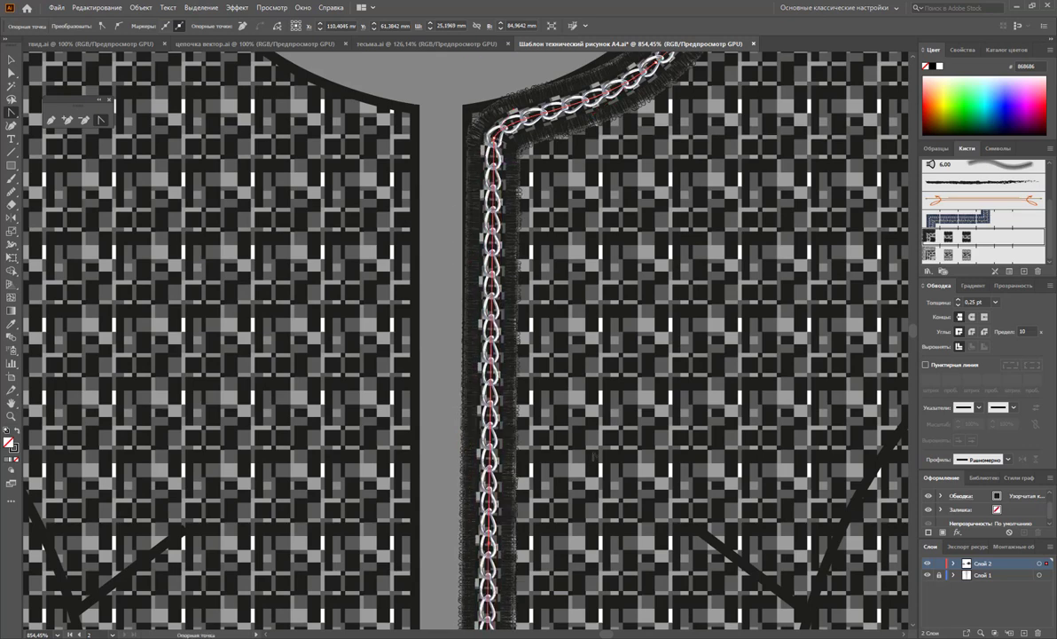
key(z)
drag(563, 408, 402, 400)
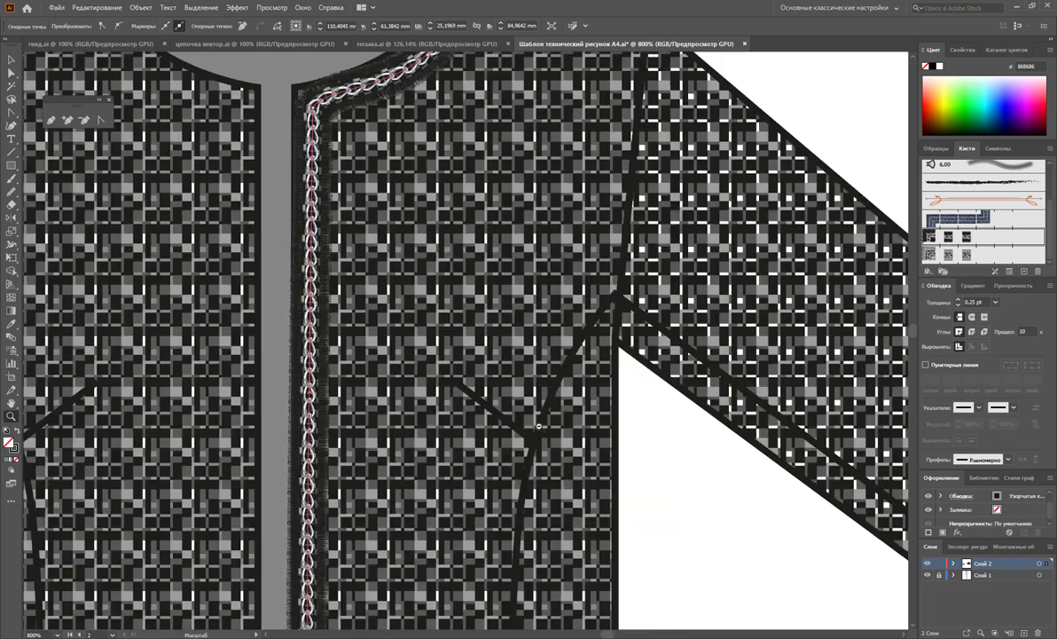
key(ctrl+minus)
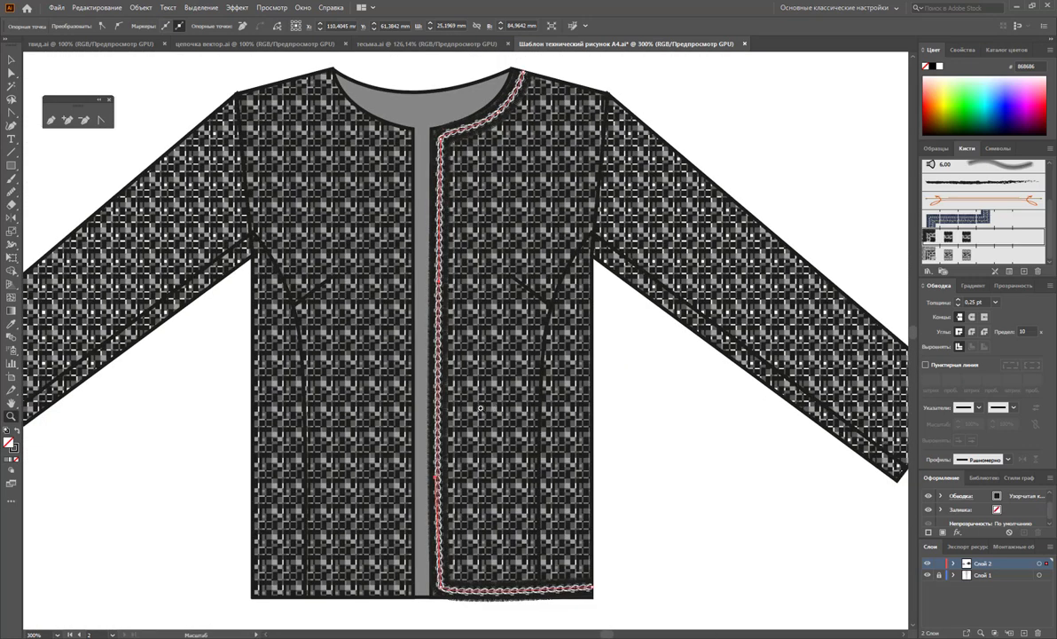
Draw a line across the right sleeve cuff and give it the chain braid stroke at 0.25 pt.
click(11, 61)
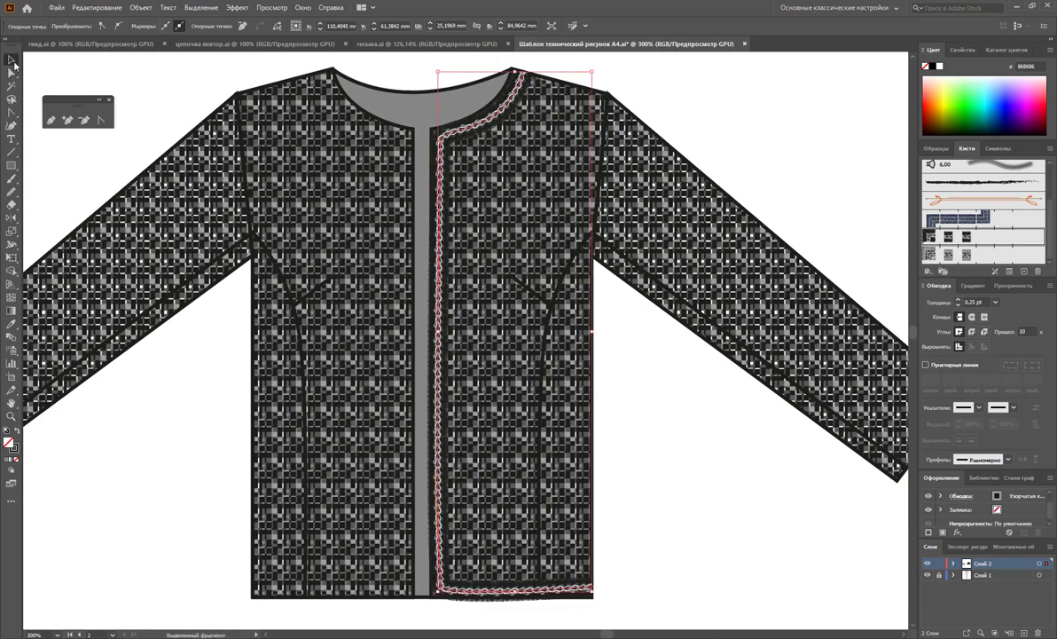
click(738, 494)
scroll(715, 426, down, 3)
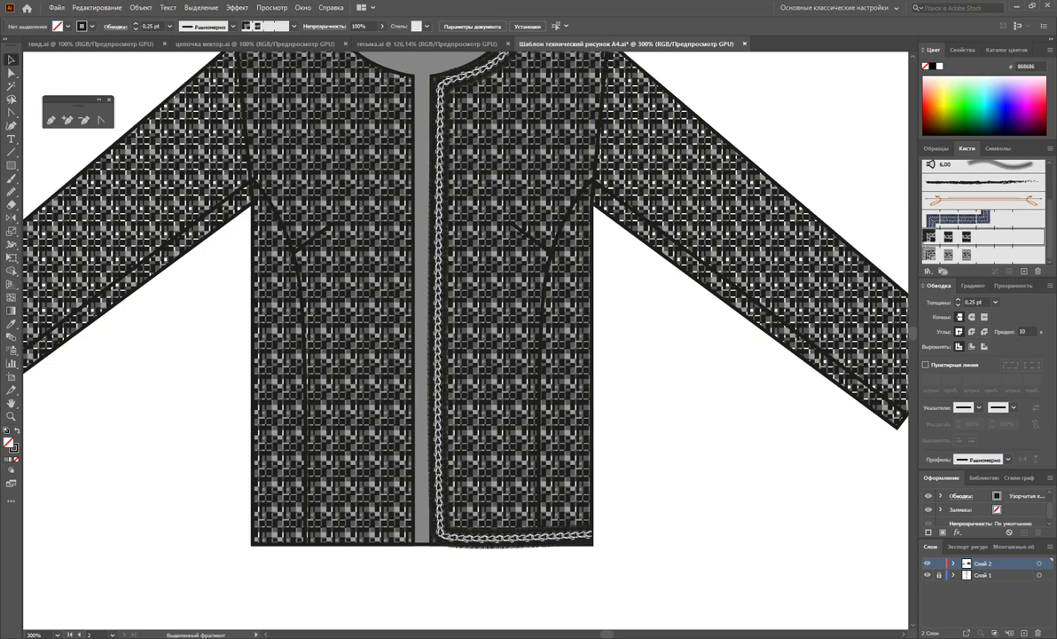
scroll(887, 620, right, 3)
scroll(781, 581, up, 1)
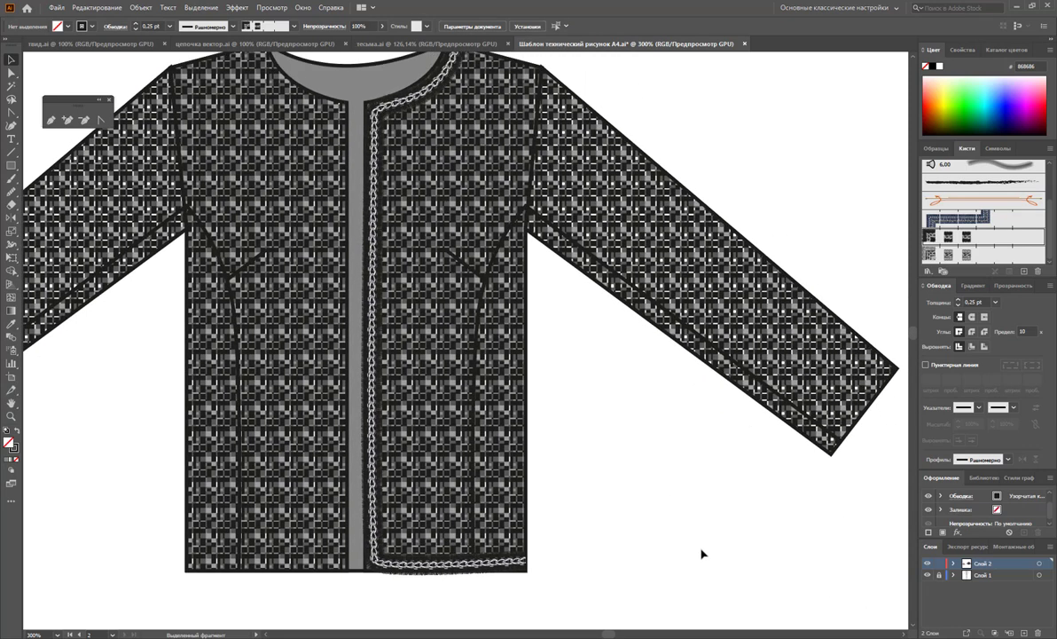
click(11, 152)
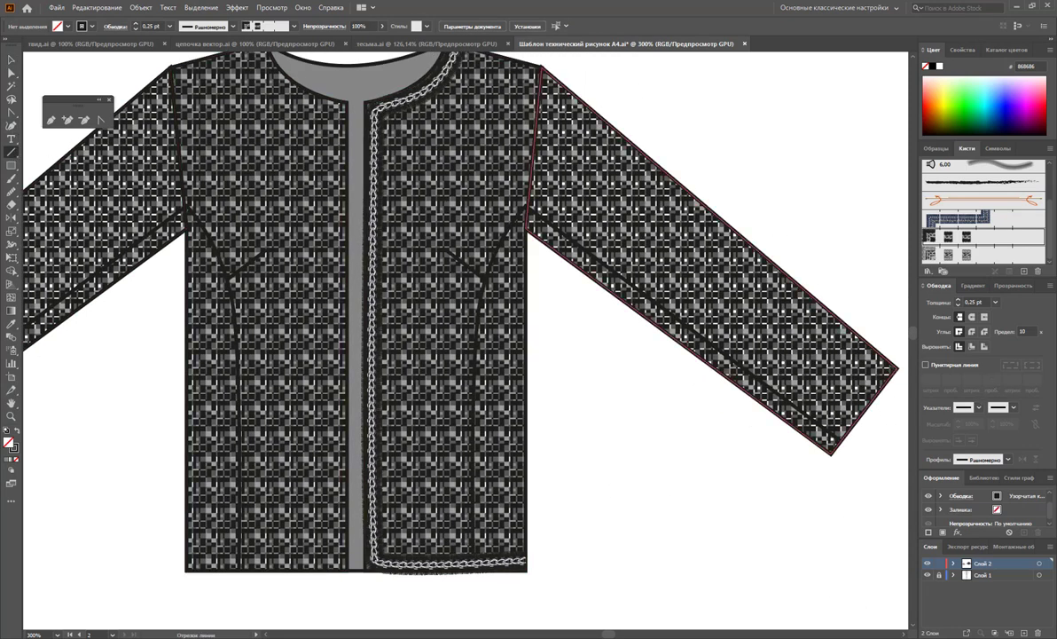
drag(896, 366, 821, 452)
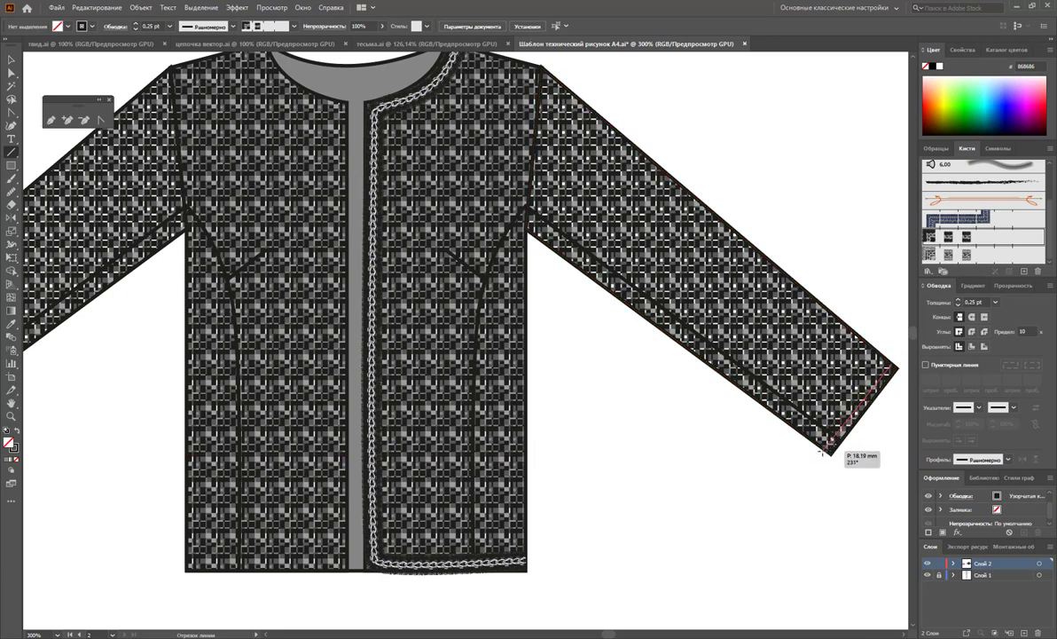
click(11, 324)
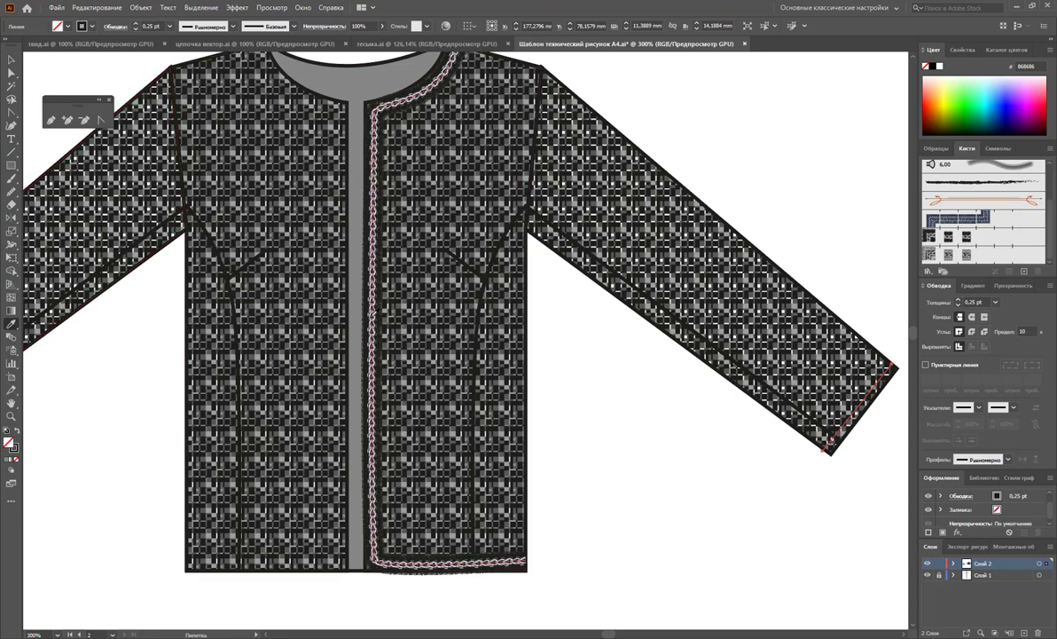
click(383, 307)
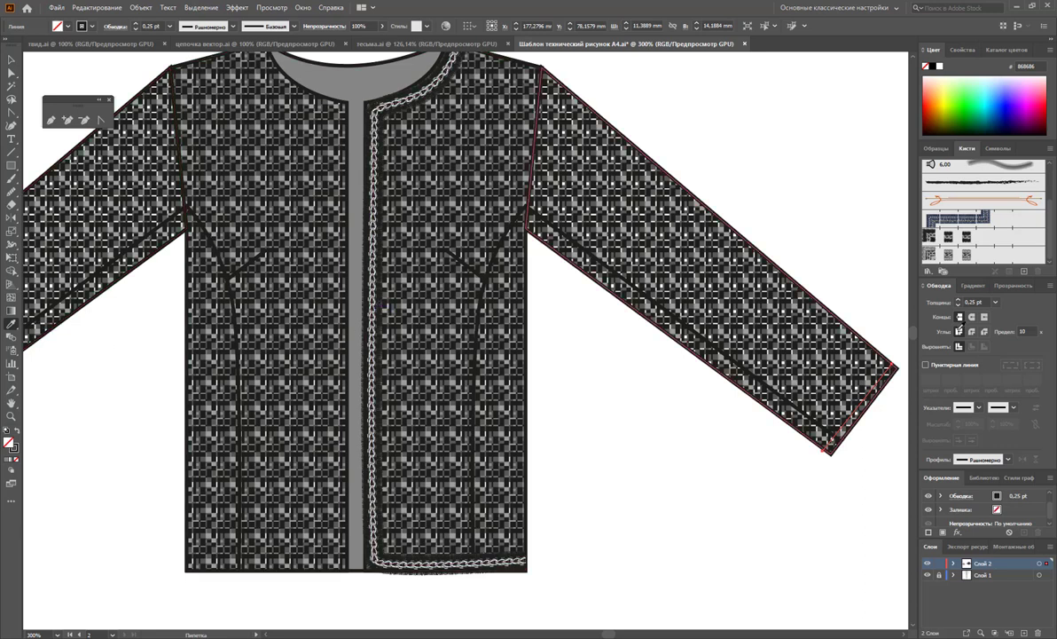
click(966, 237)
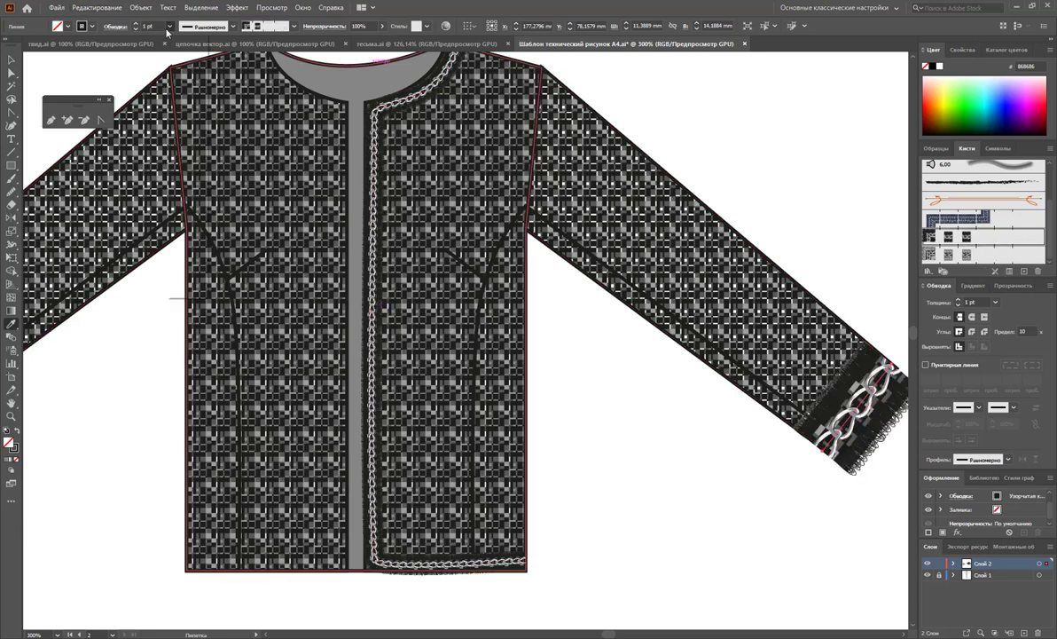
click(169, 26)
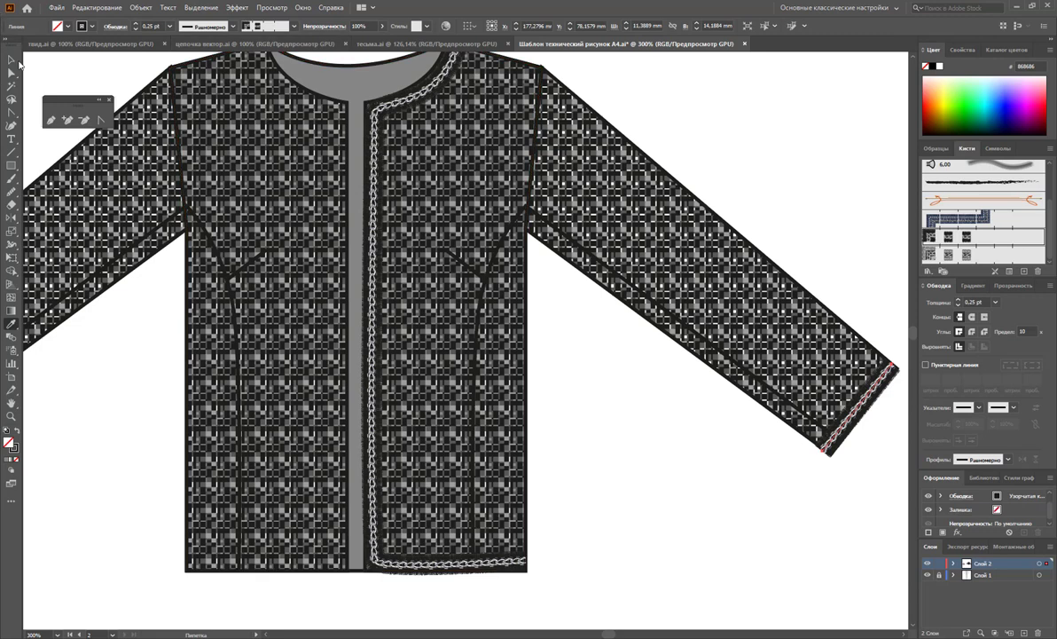
Draw a short horizontal pocket welt line and give it the dark chain braid brush at 0.25 pt.
click(10, 60)
click(561, 434)
click(53, 204)
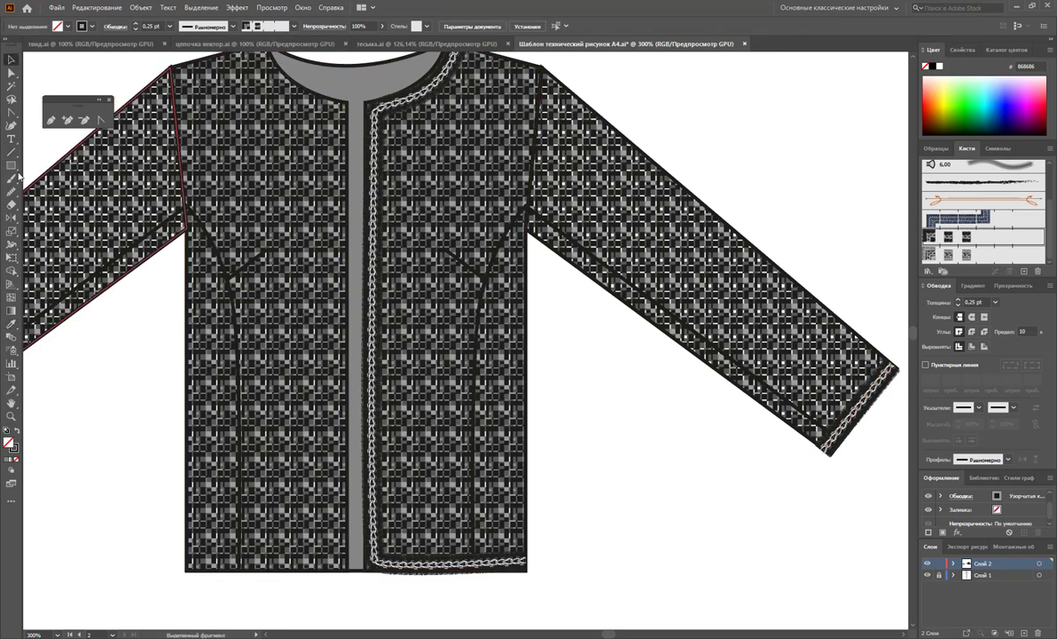
click(10, 152)
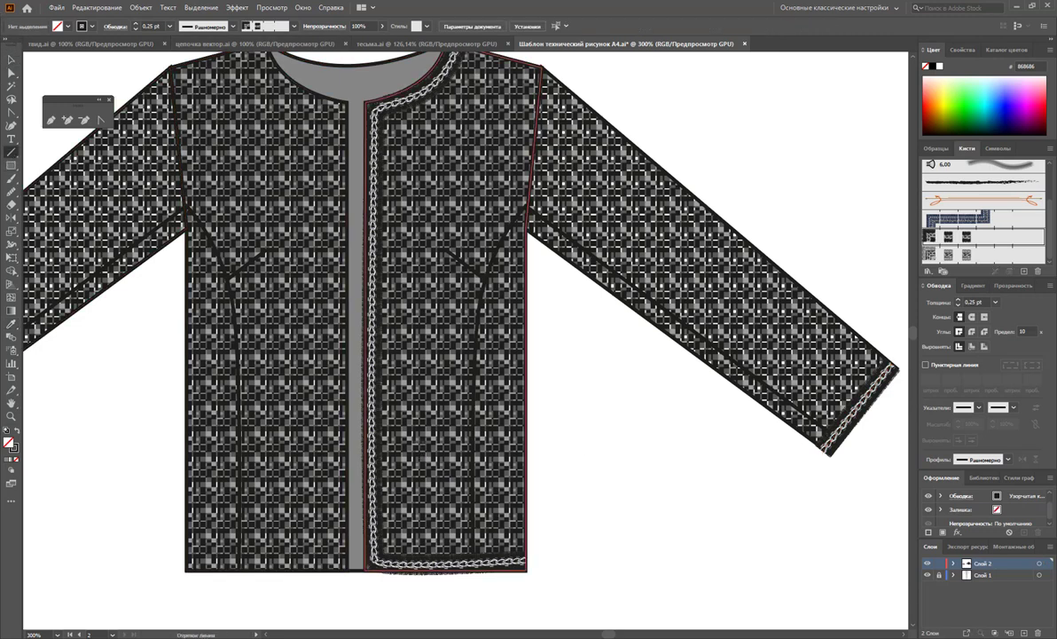
drag(420, 435, 495, 435)
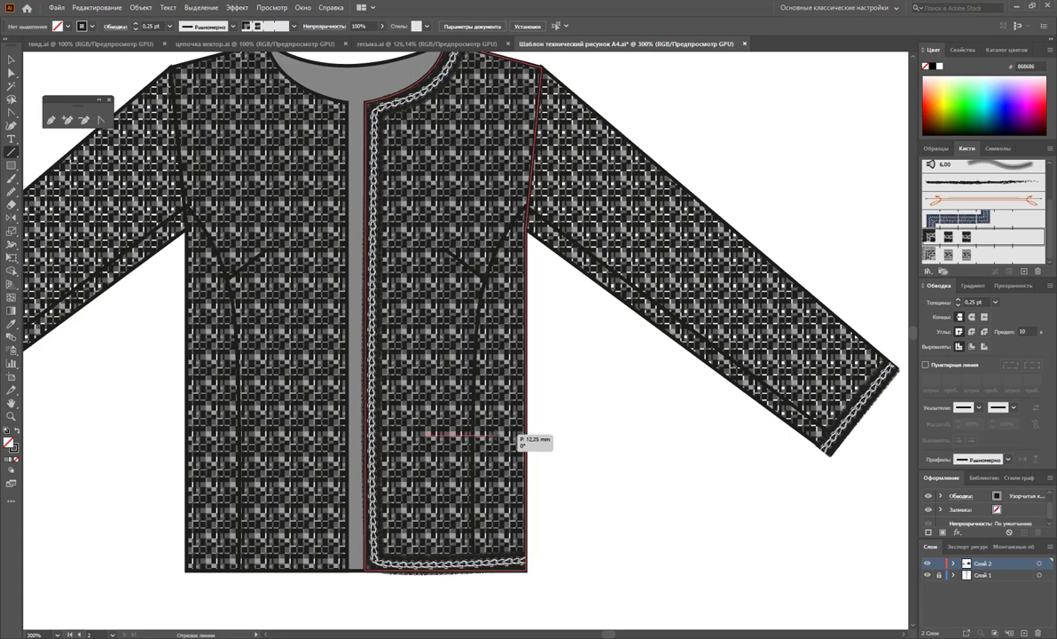
click(948, 255)
click(948, 236)
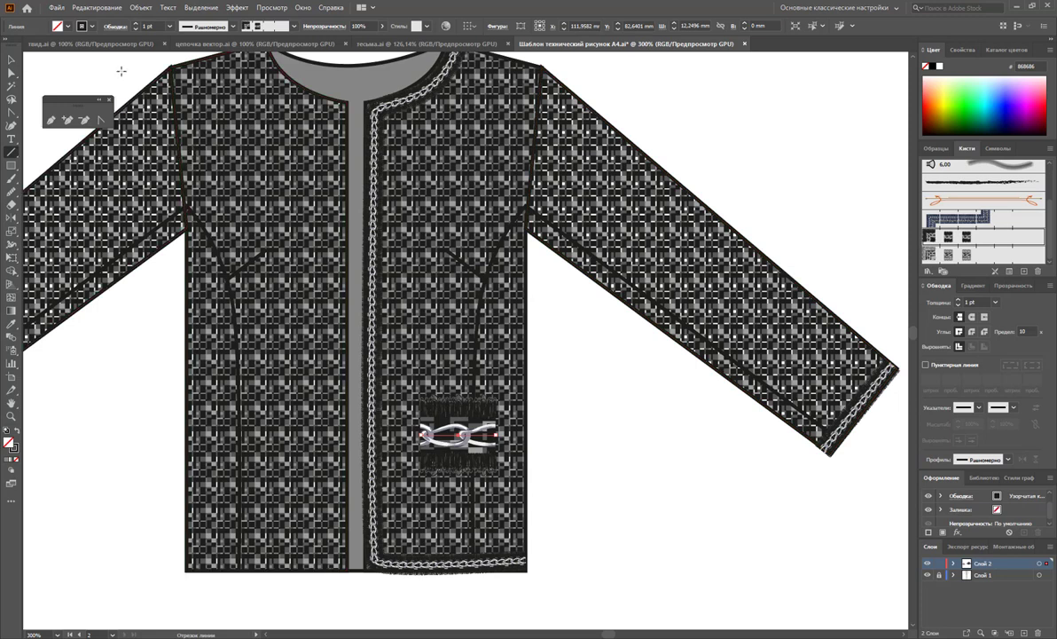
click(168, 27)
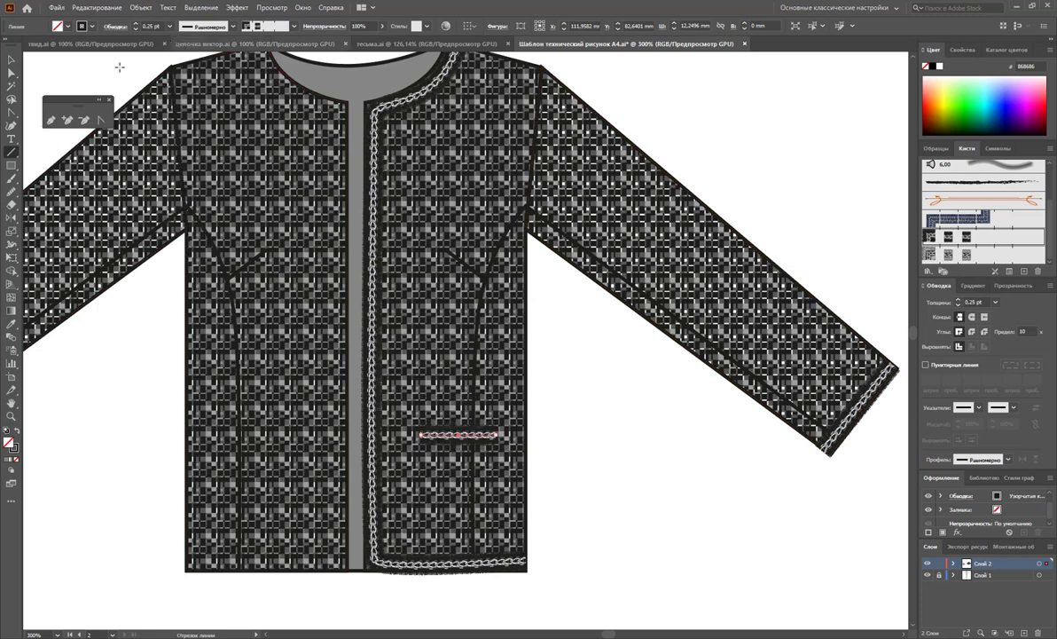
click(12, 59)
click(645, 499)
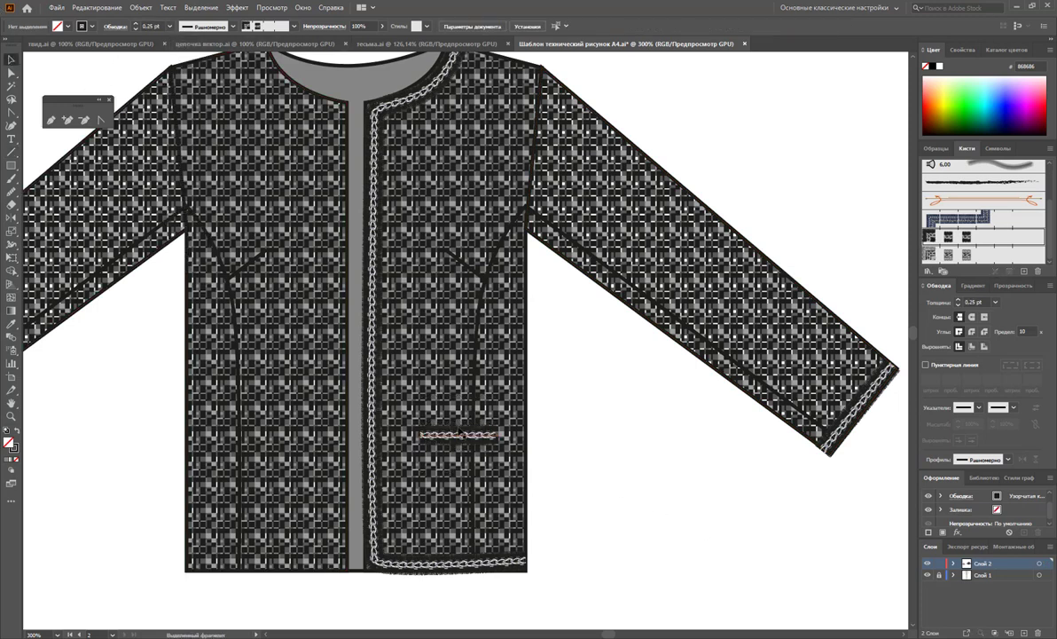
Select the front-edge, pocket and cuff chain trims and mirror copies of them.
drag(479, 436, 275, 437)
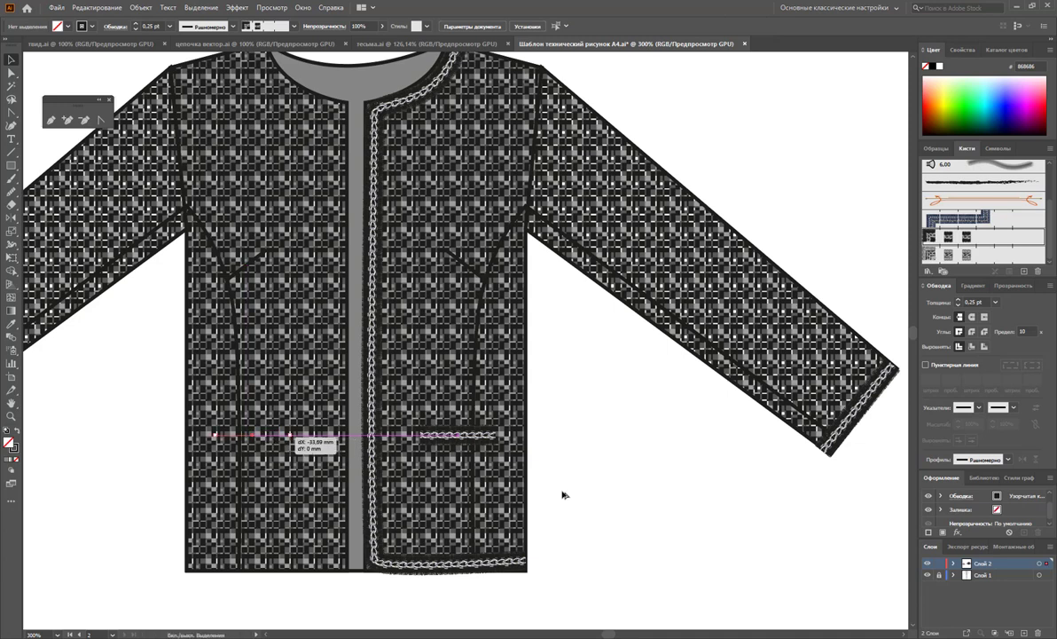
key(Delete)
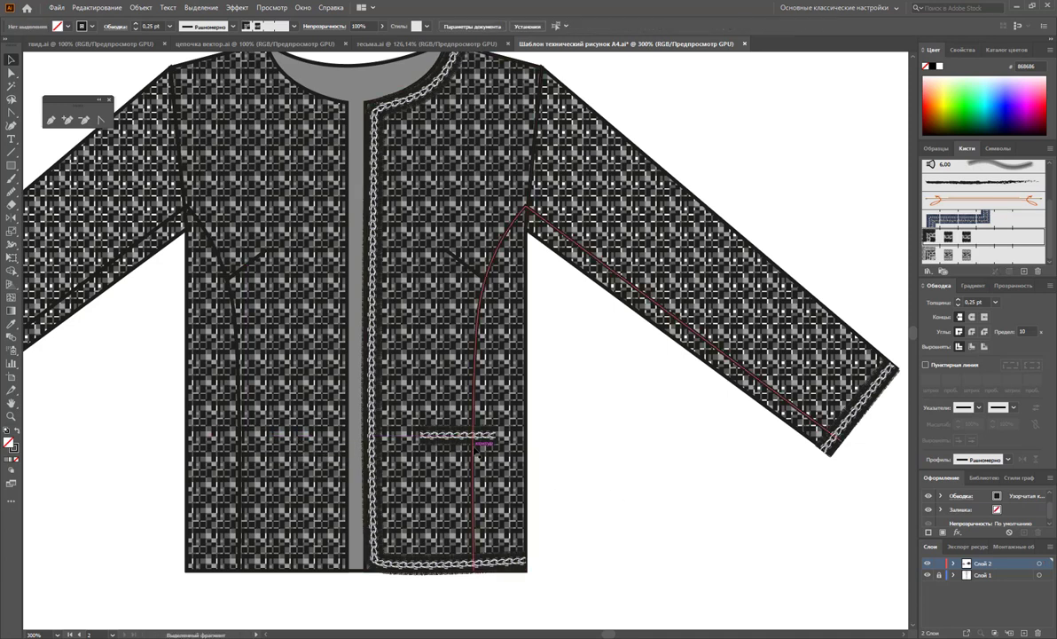
click(346, 371)
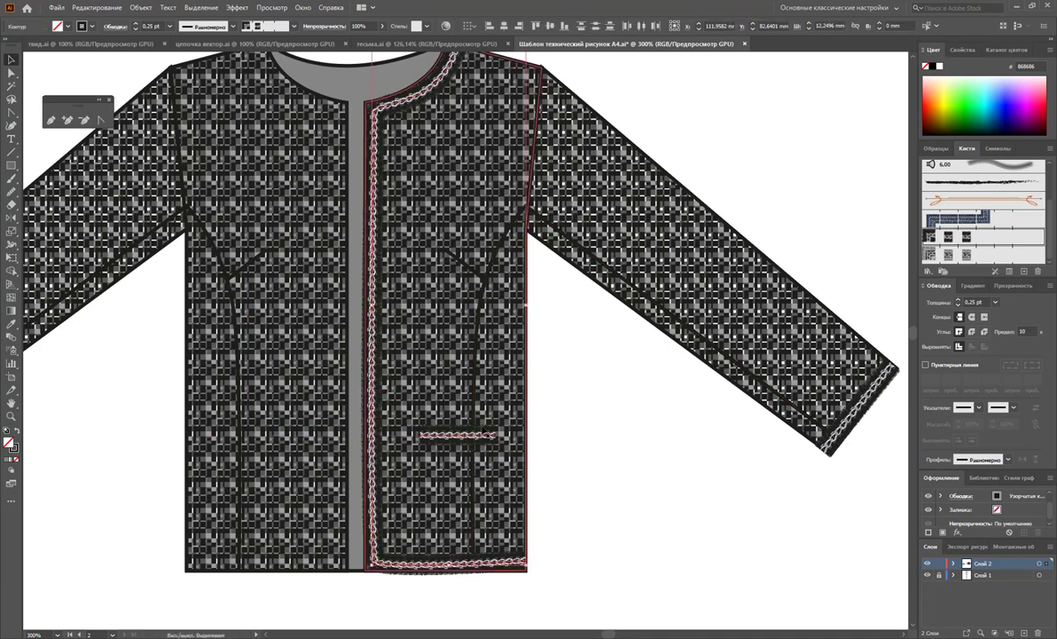
shift+click(862, 400)
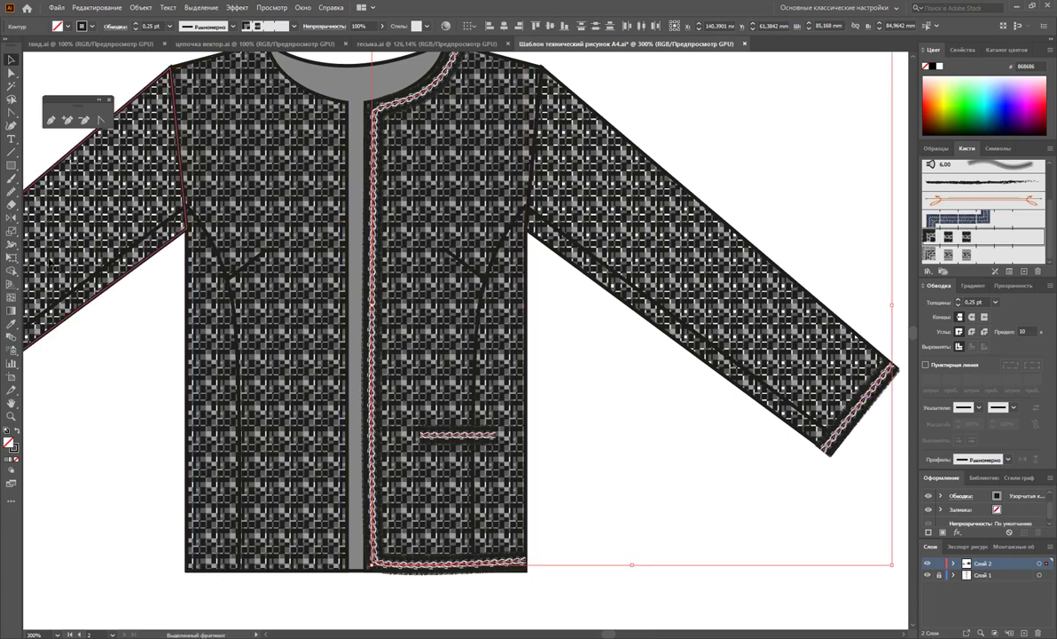
click(18, 218)
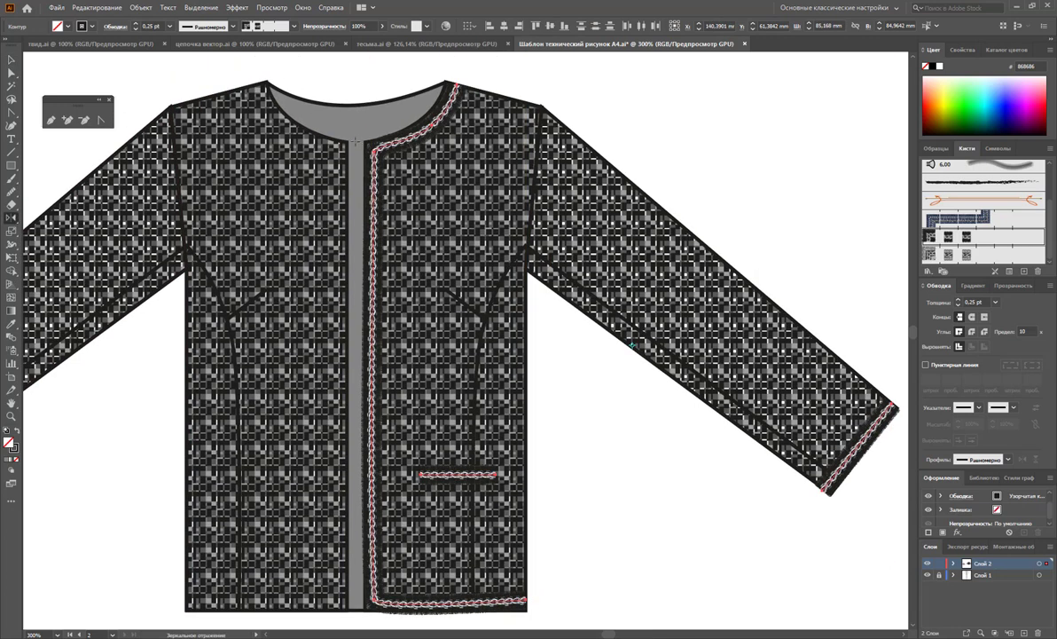
drag(360, 136, 116, 213)
drag(185, 293, 206, 377)
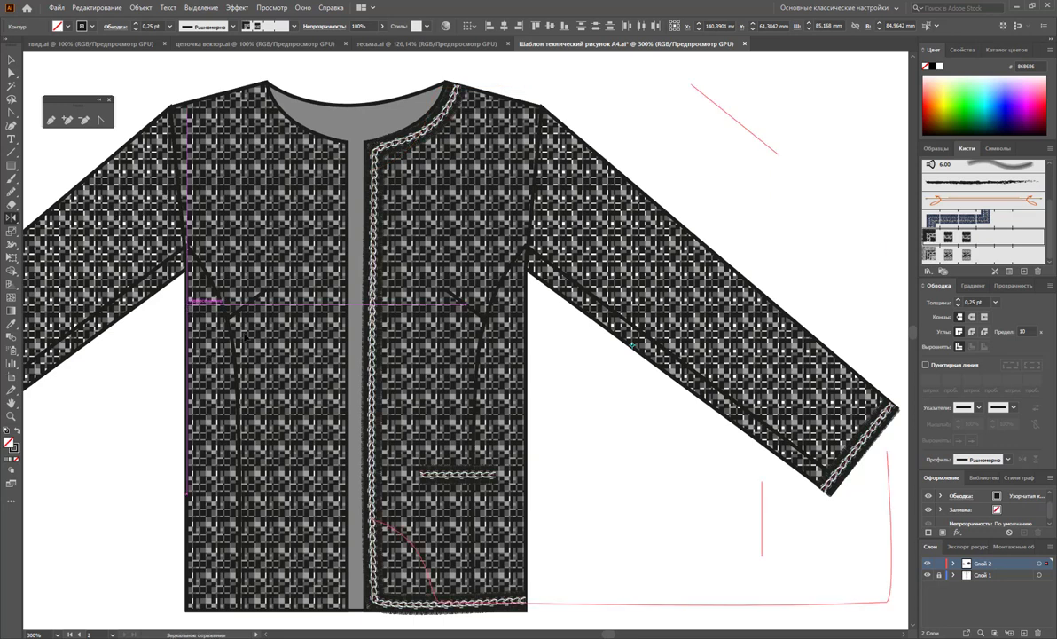
drag(633, 345, 632, 345)
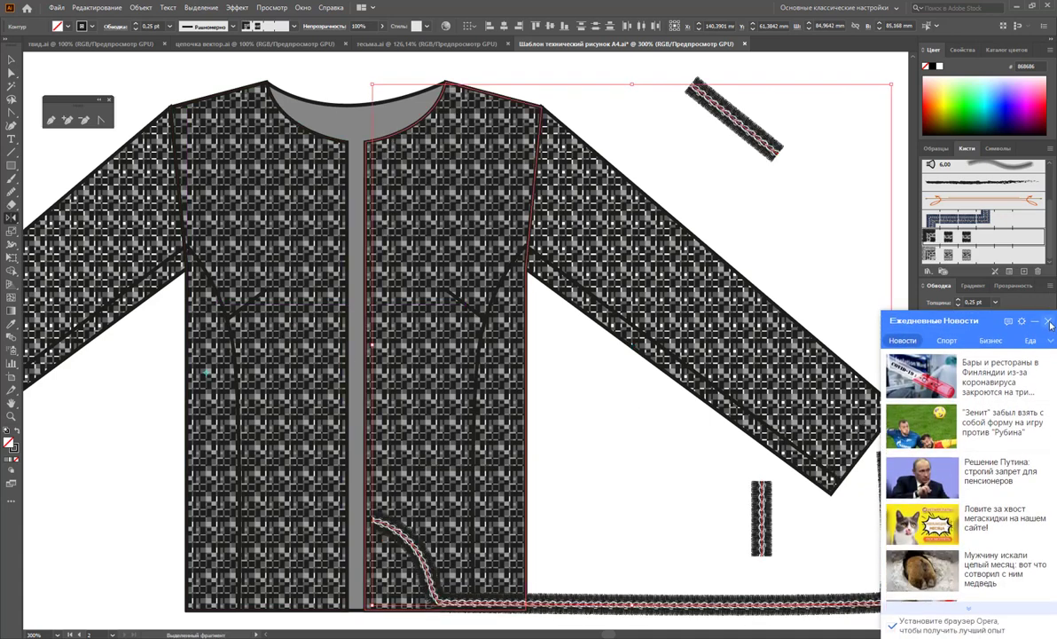
Reflect the trims onto the left front's neckline, centre edge, hem and pocket welt.
key(ctrl+z)
click(429, 214)
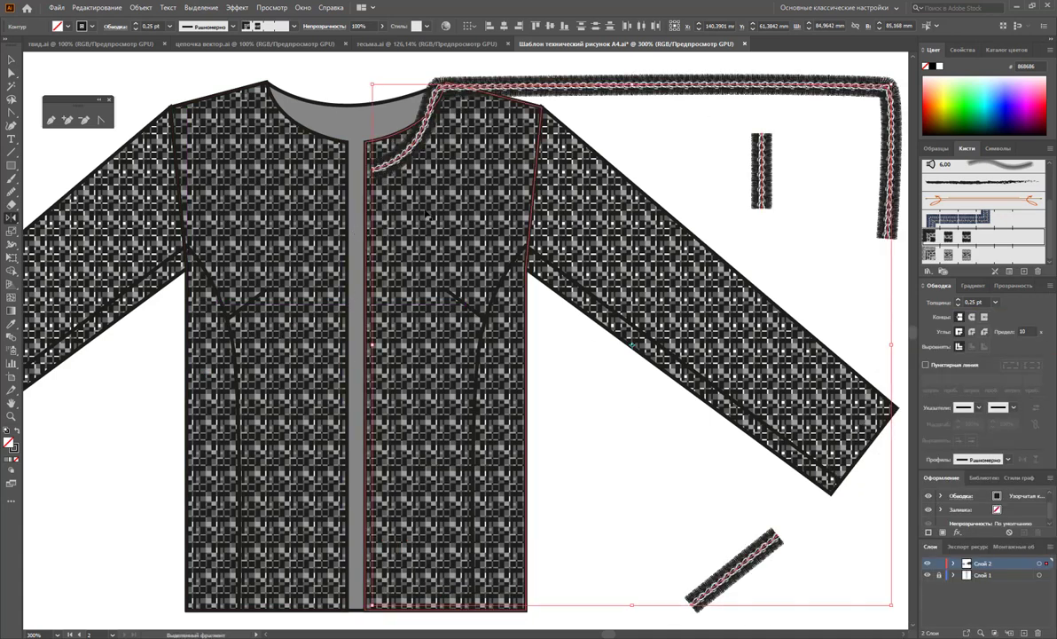
key(o)
drag(437, 253, 417, 258)
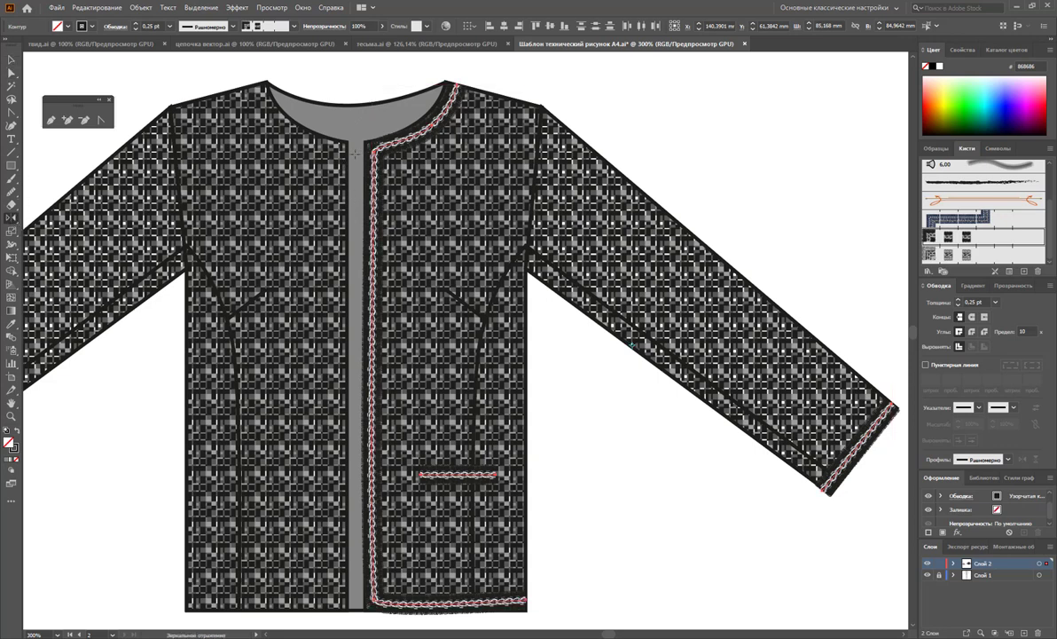
drag(349, 149, 293, 153)
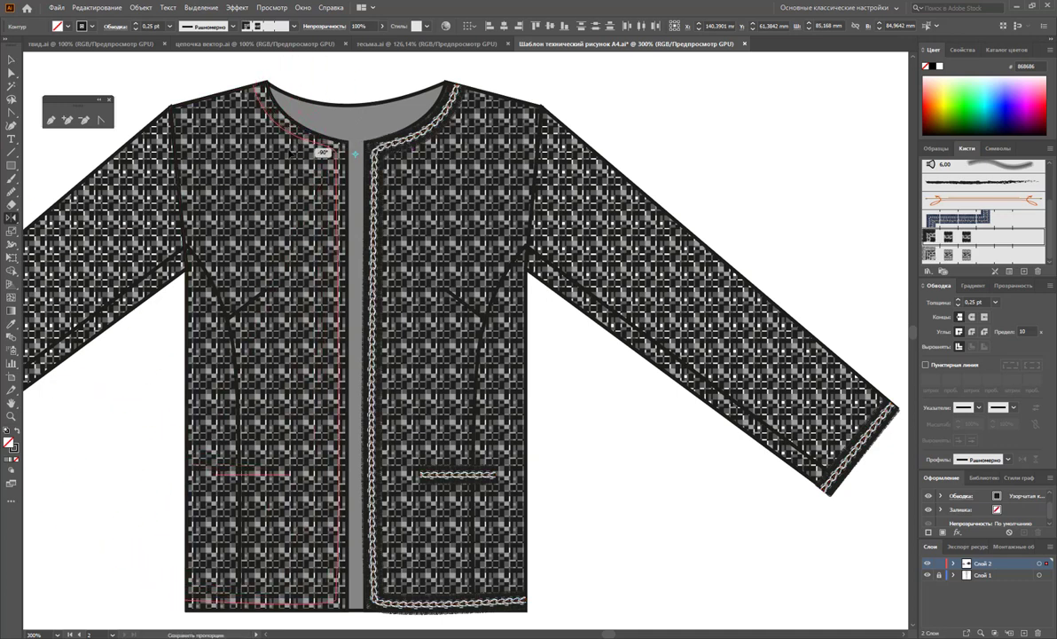
drag(292, 152, 292, 153)
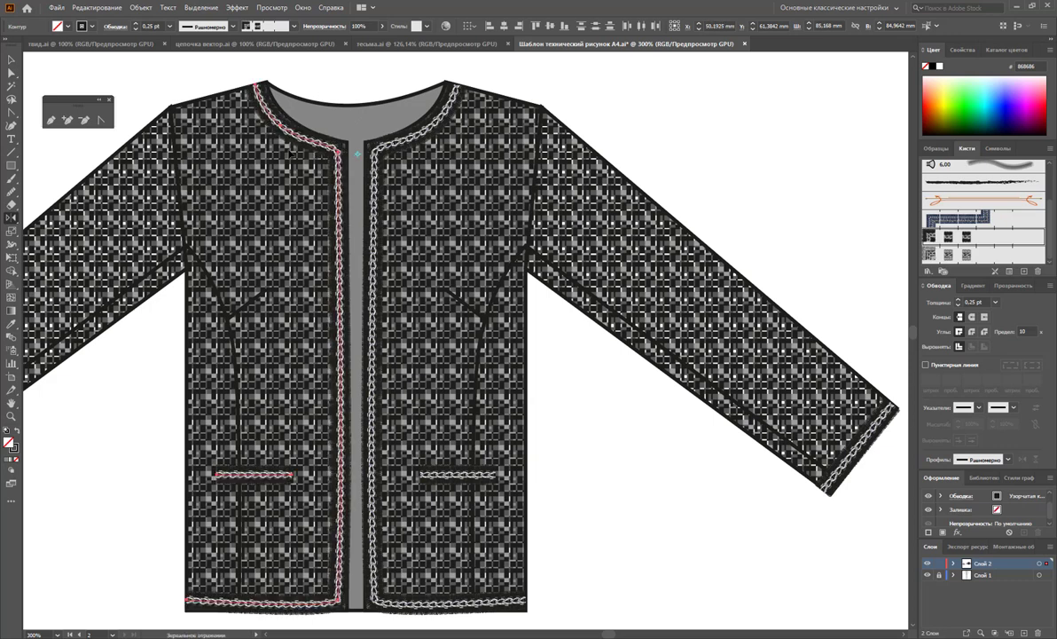
click(11, 61)
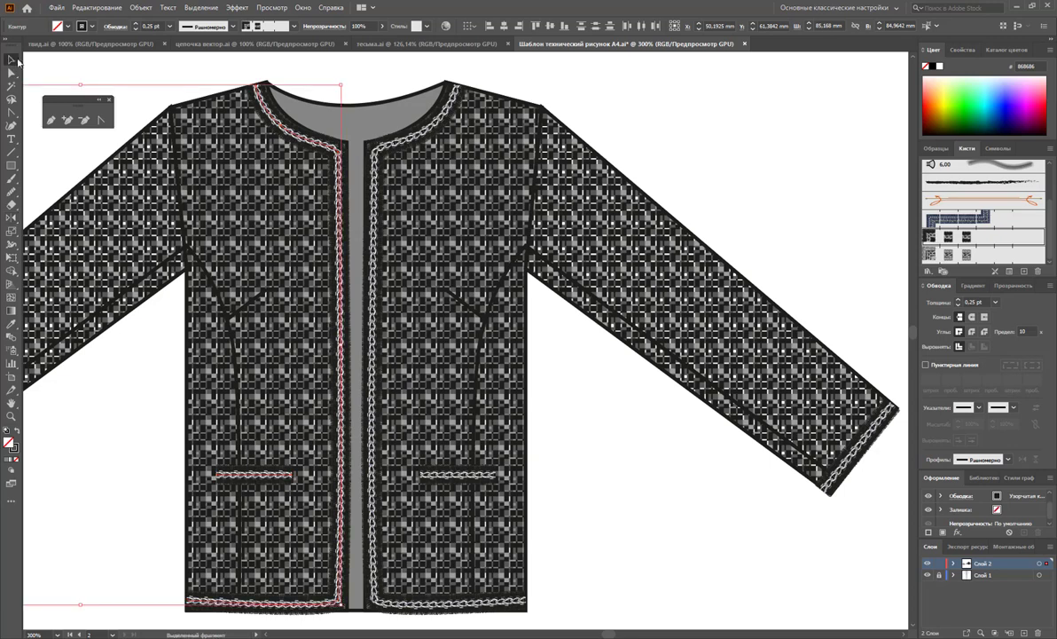
click(655, 460)
Zoom out and place a duplicate of the whole jacket below the original.
key(z)
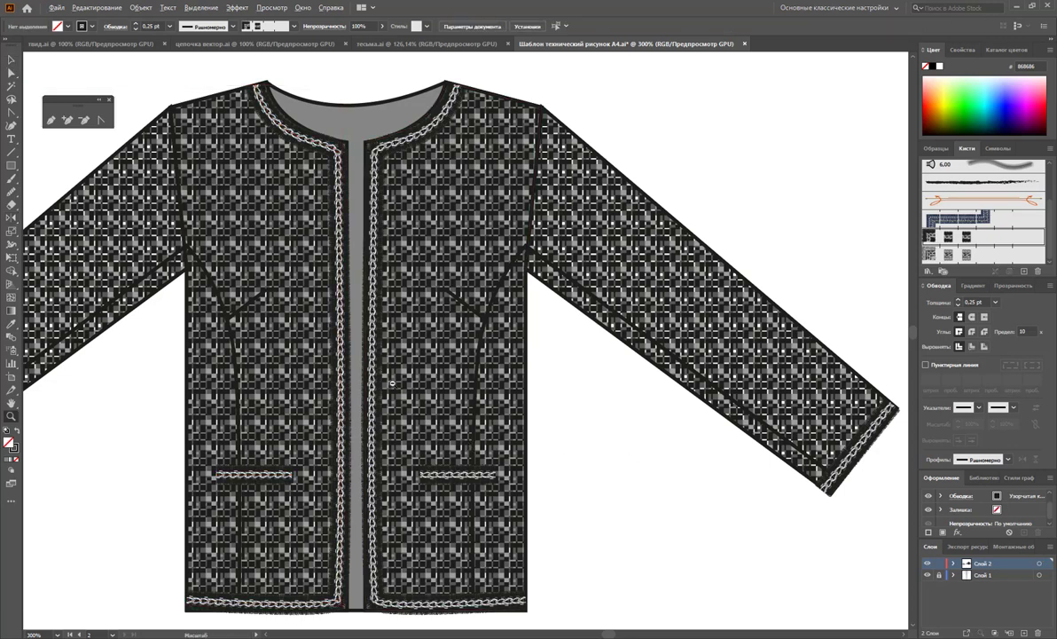
alt+click(368, 357)
alt+click(415, 352)
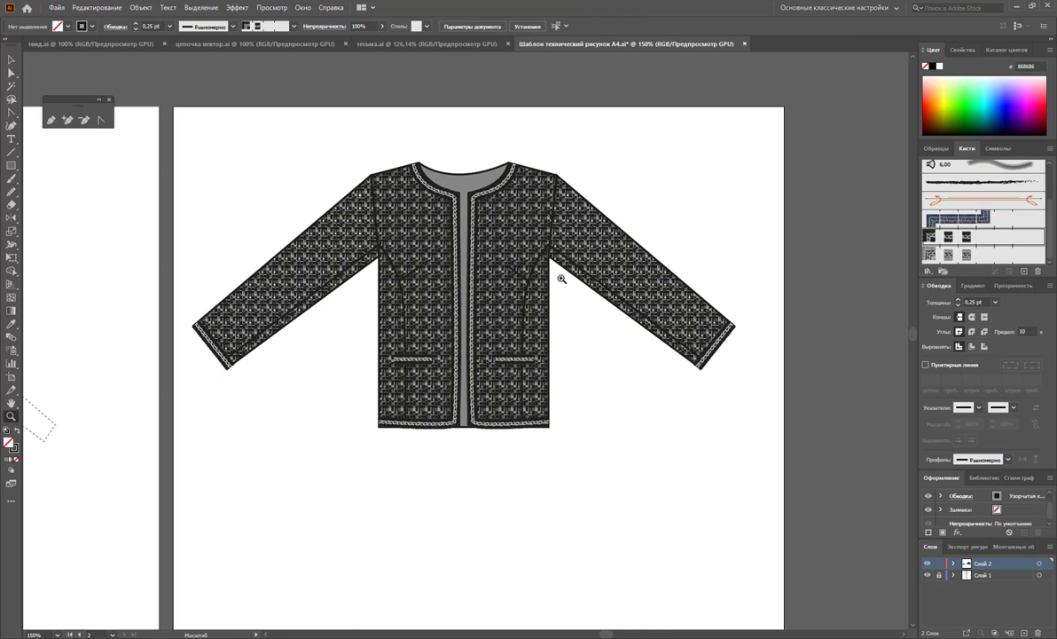
scroll(562, 344, down, 2)
scroll(564, 346, down, 1)
scroll(570, 347, down, 1)
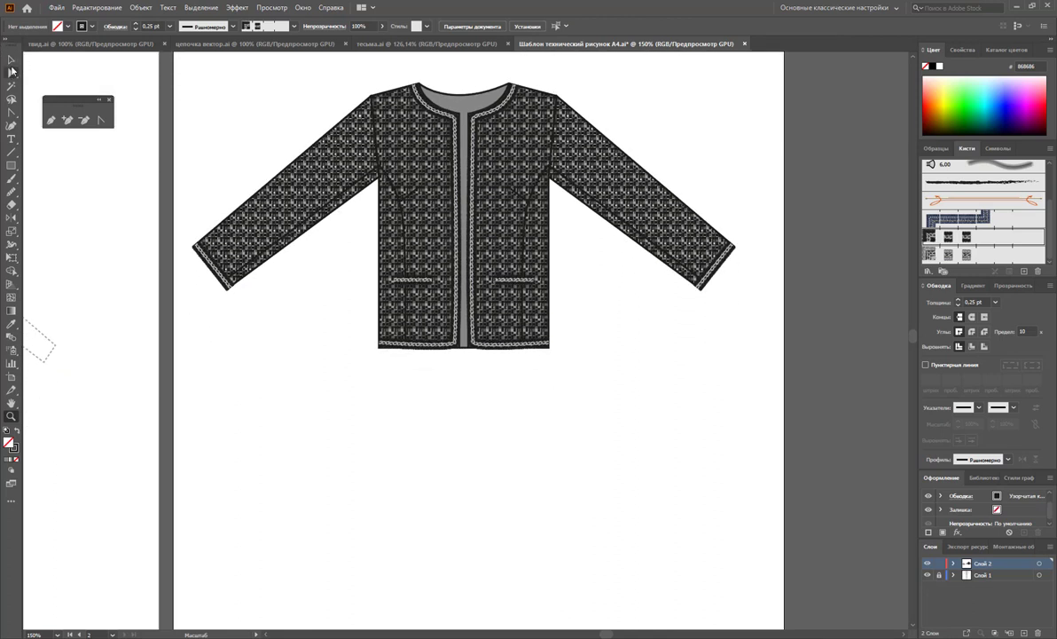
click(11, 59)
drag(188, 71, 706, 358)
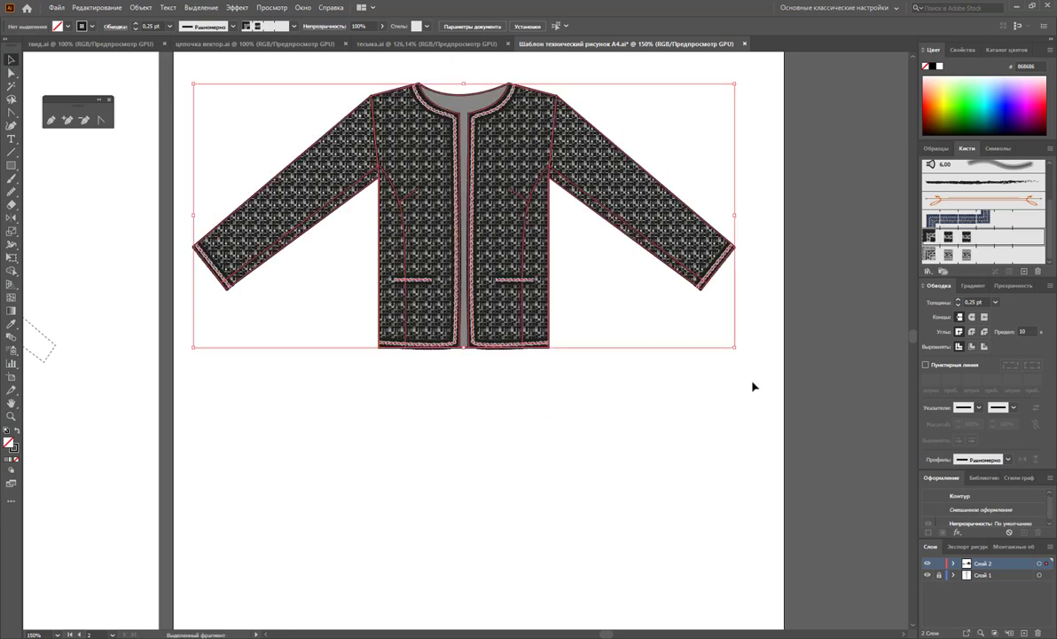
scroll(756, 354, down, 5)
drag(502, 80, 558, 397)
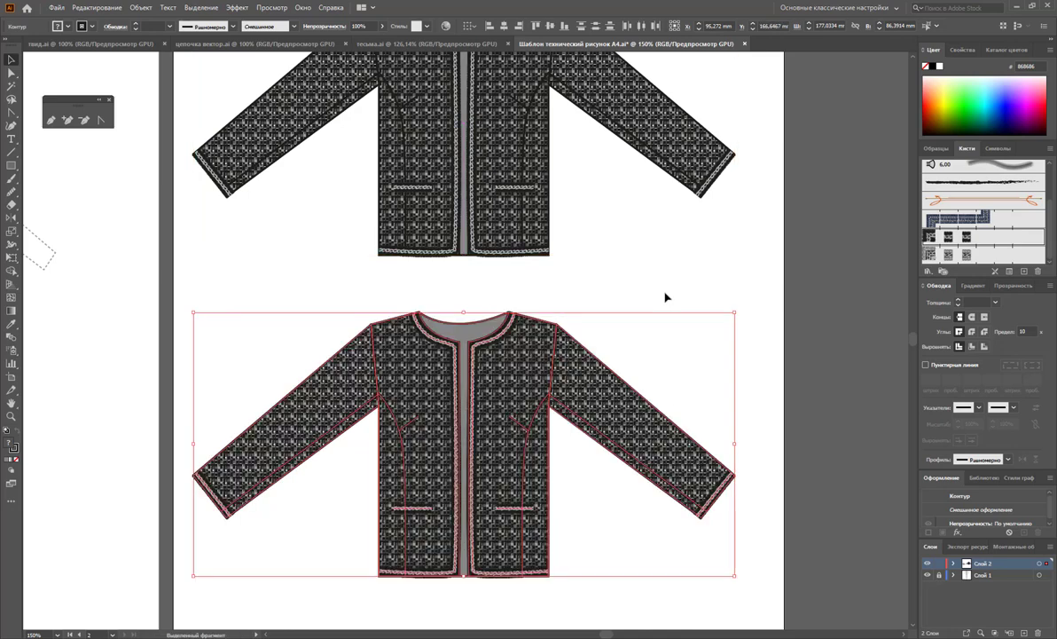
click(637, 307)
Fill the lower jacket's front pieces and both sleeves with the pale pink tweed pattern.
click(407, 379)
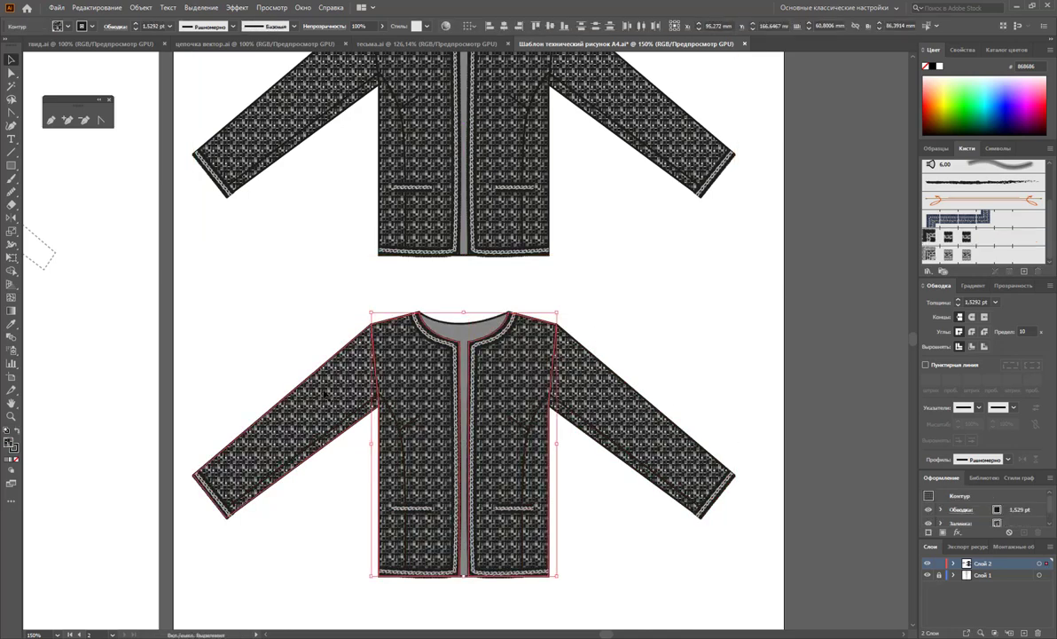
shift+click(284, 417)
shift+click(639, 417)
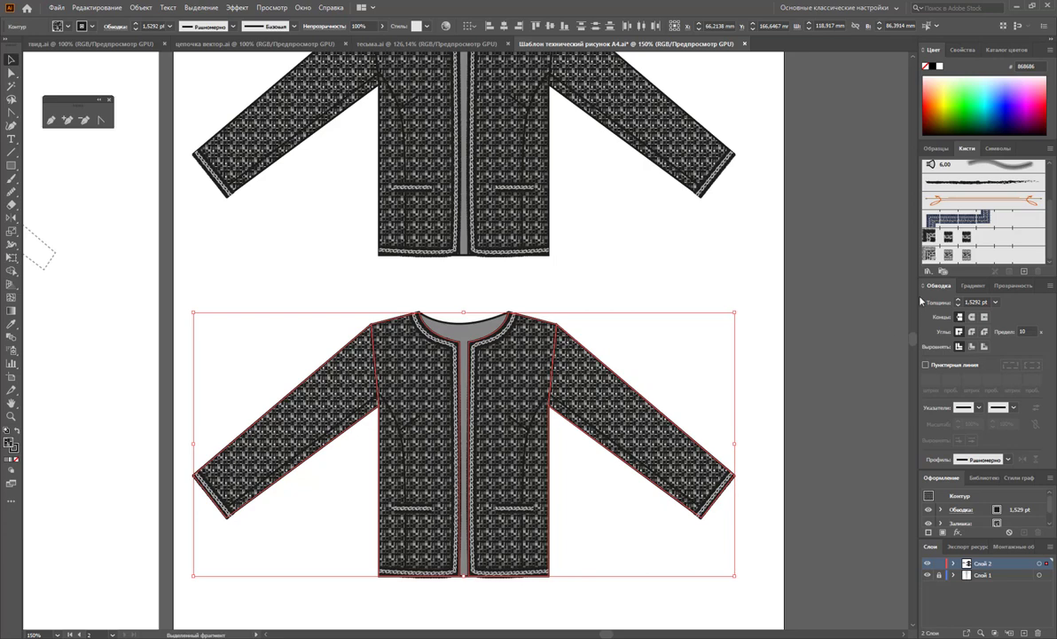
click(936, 148)
click(947, 206)
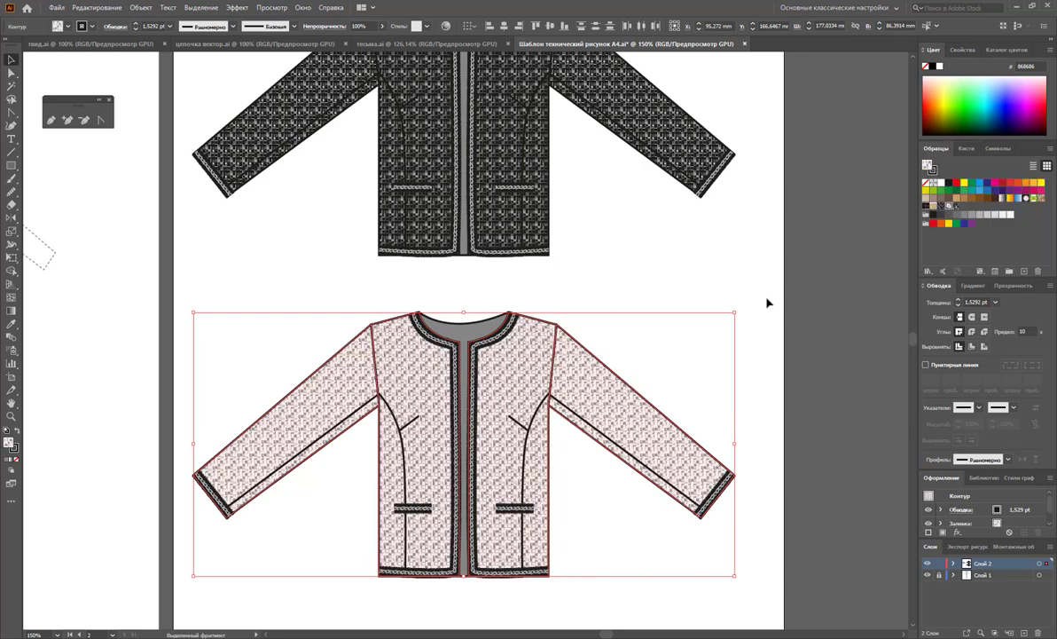
click(645, 281)
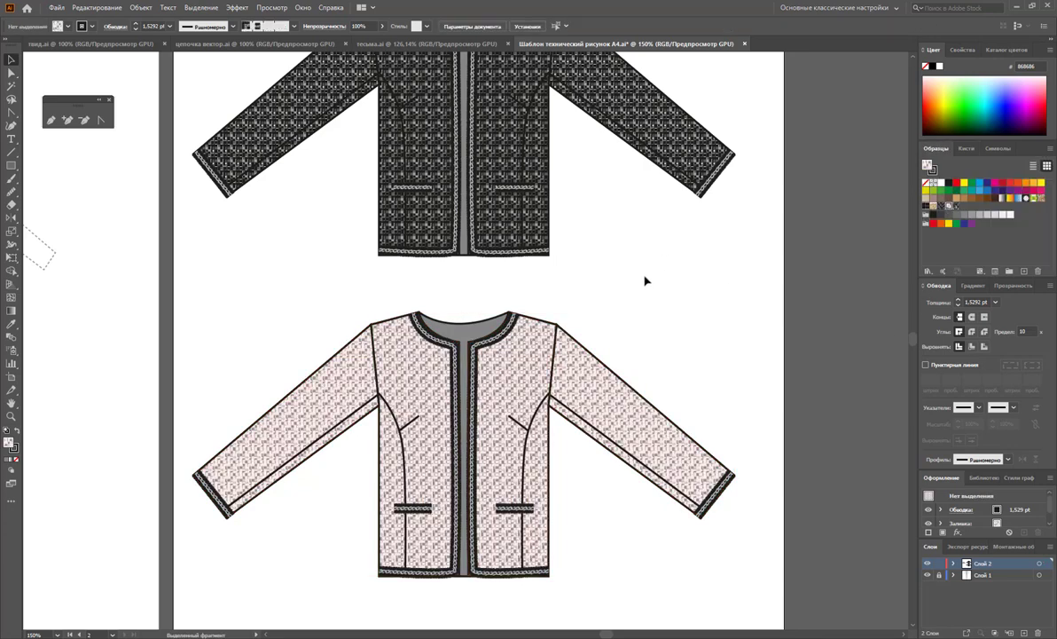
Reapply the chain brush to the pink jacket's front edges, pocket and sleeve trims, now light grey.
click(474, 322)
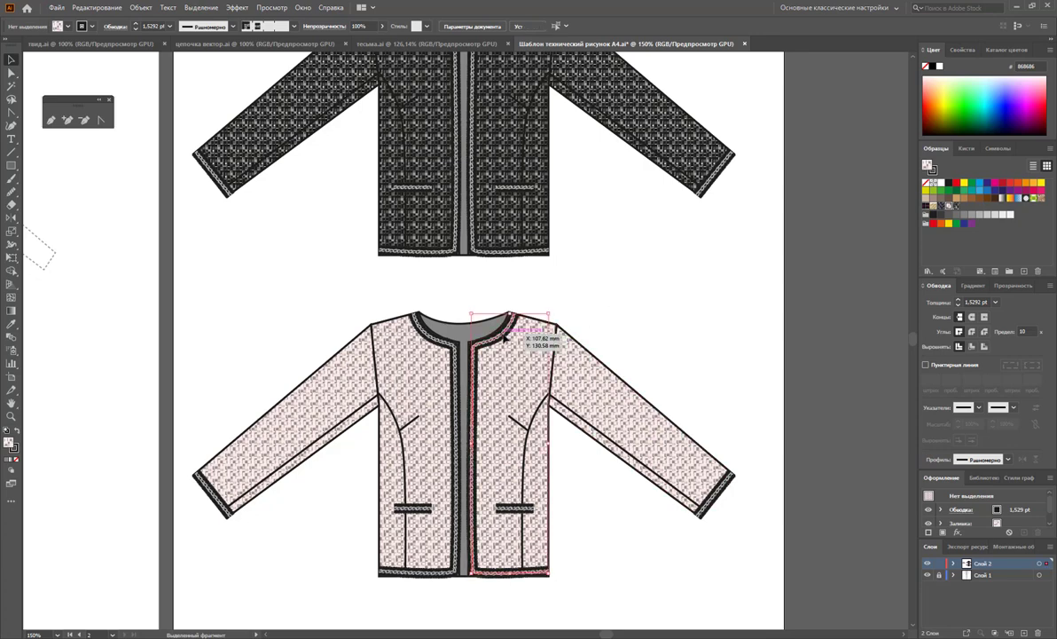
click(967, 148)
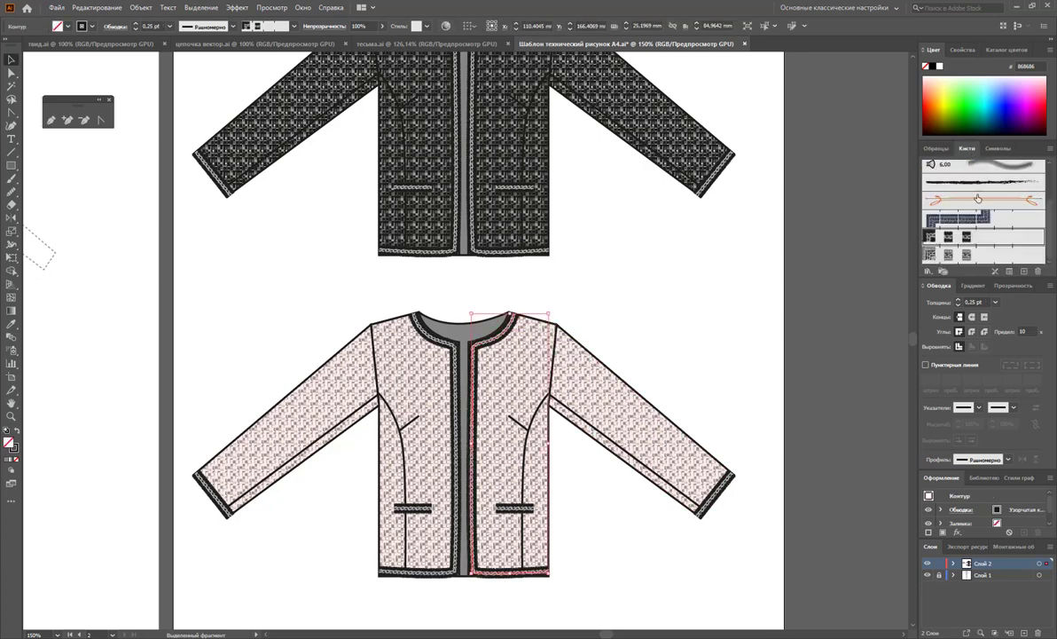
click(964, 260)
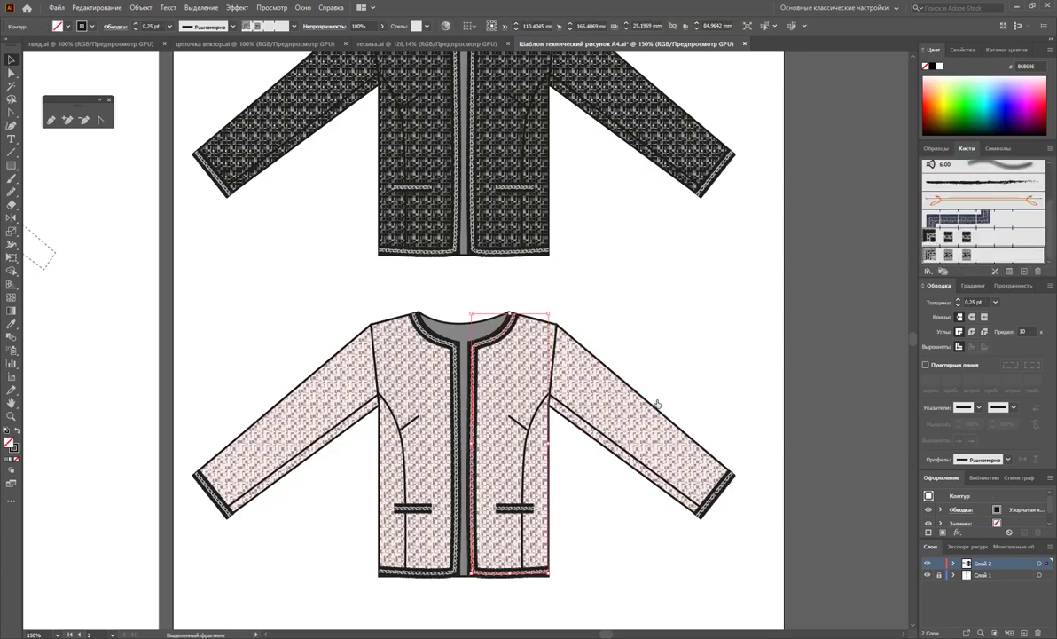
click(664, 350)
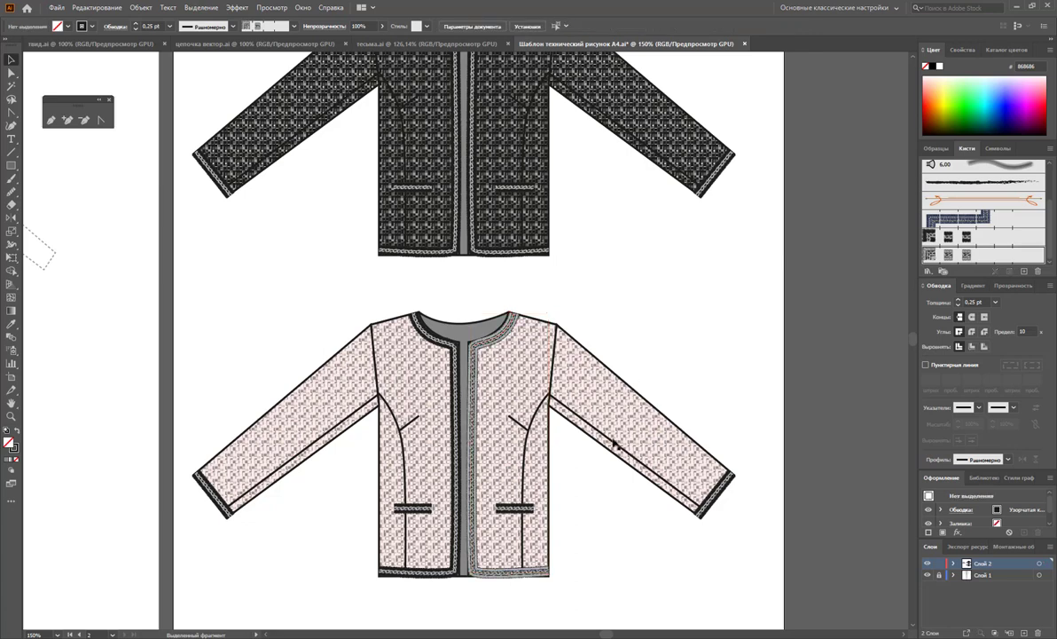
click(454, 378)
click(948, 237)
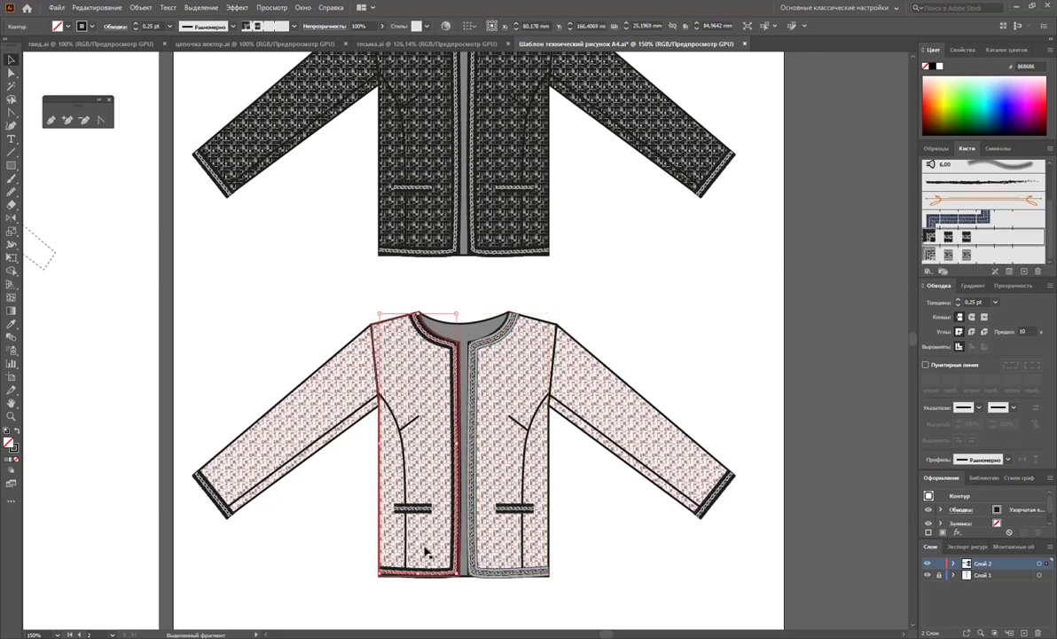
click(648, 304)
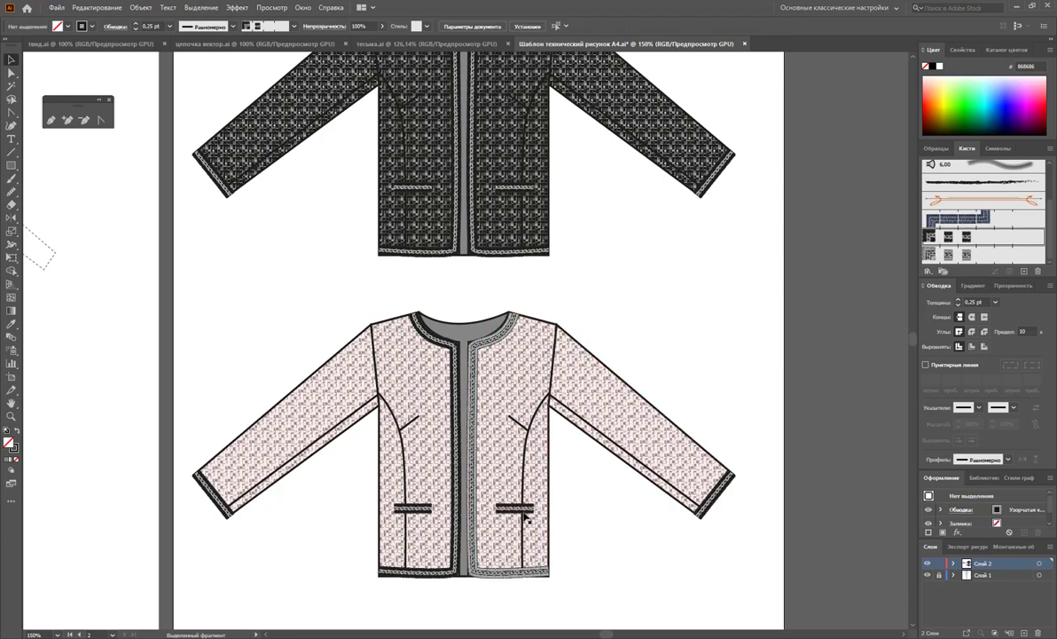
click(461, 543)
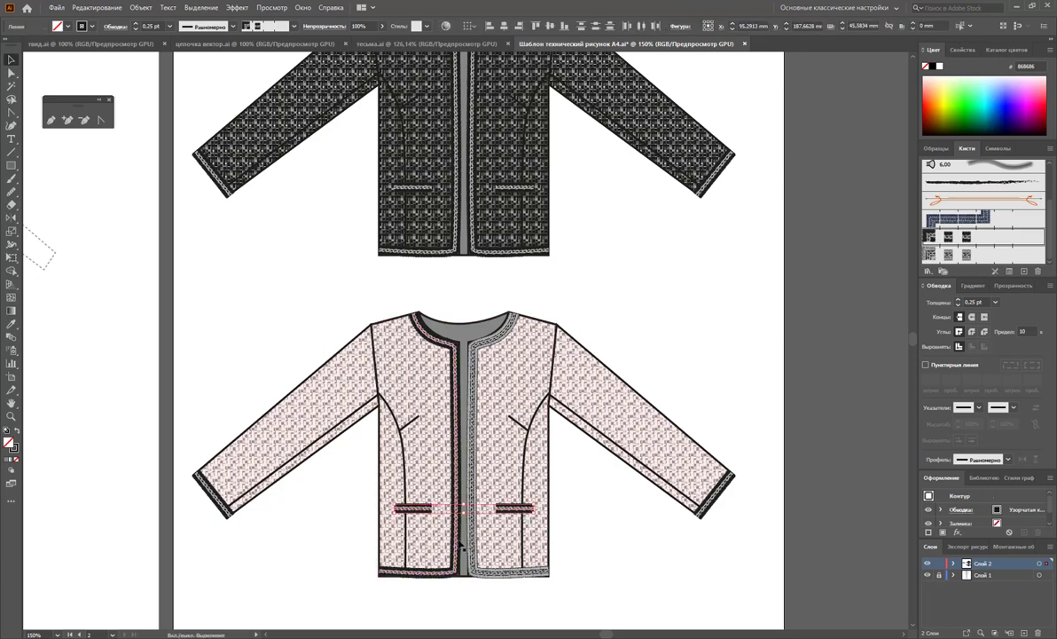
click(673, 463)
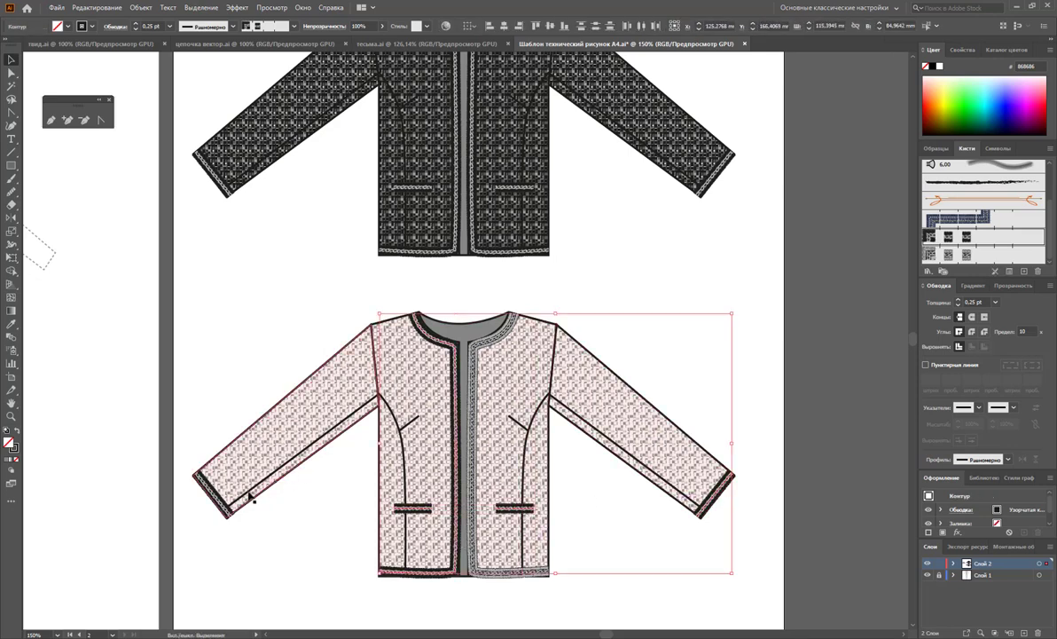
shift+click(197, 457)
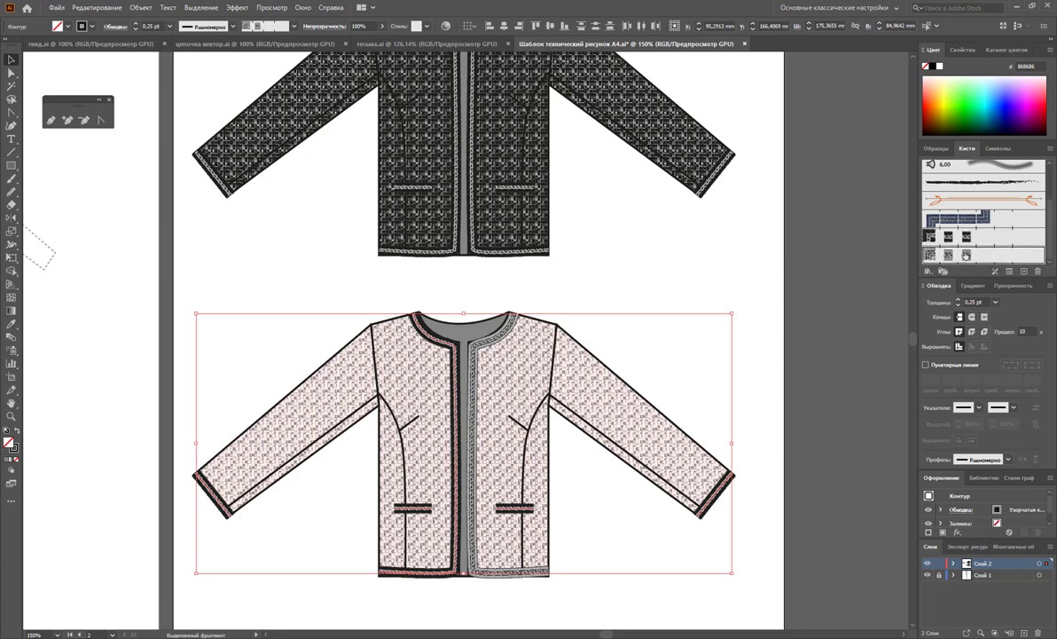
click(724, 283)
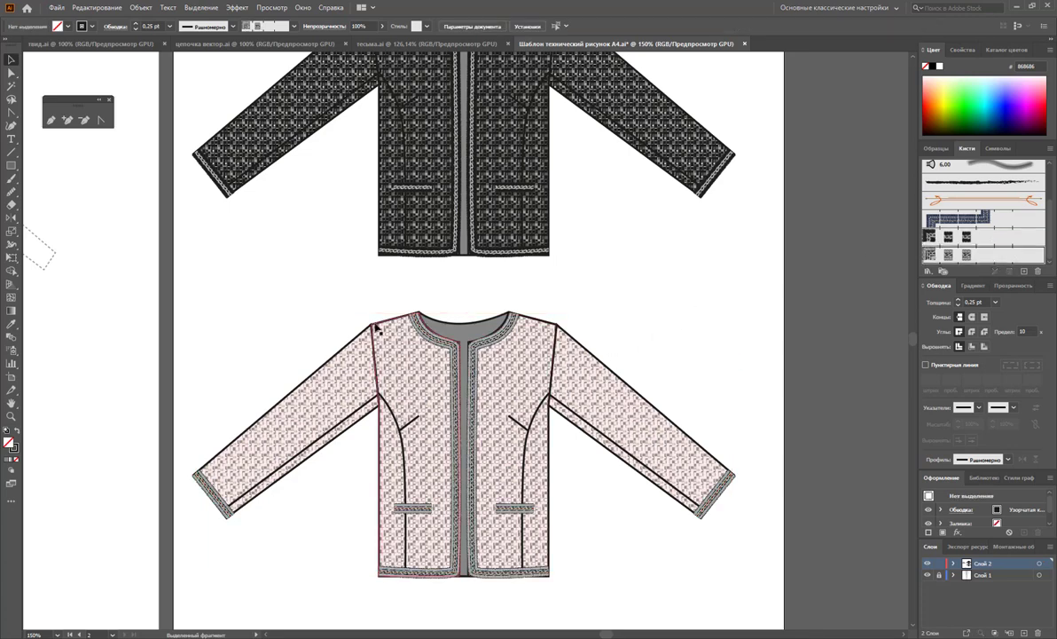
Zoom out to 100% so the dark and pale pink jackets appear together.
key(z)
alt+click(376, 280)
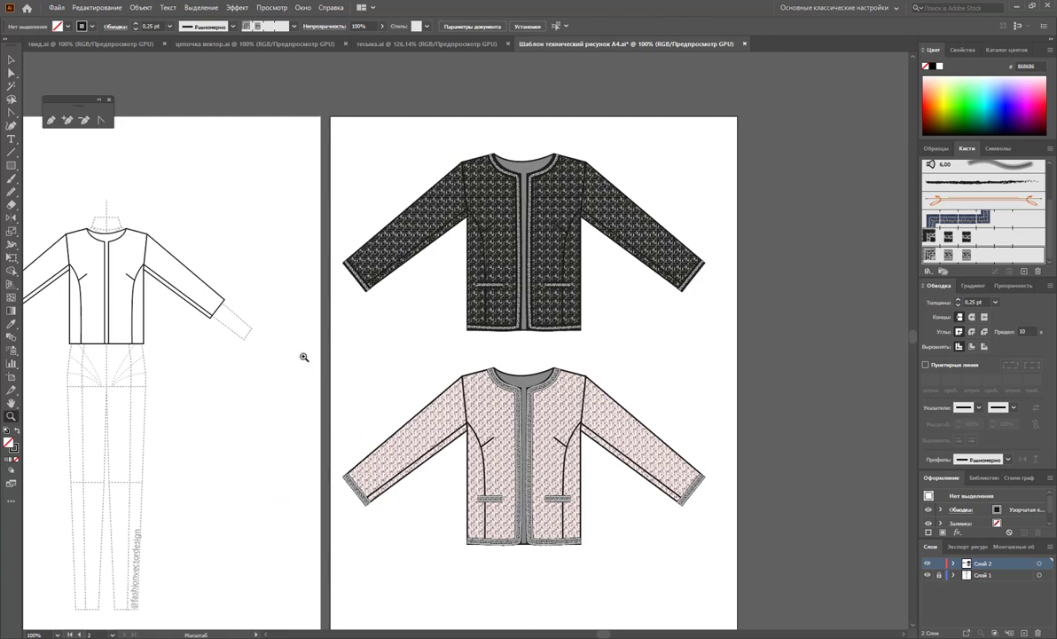
scroll(308, 328, down, 1)
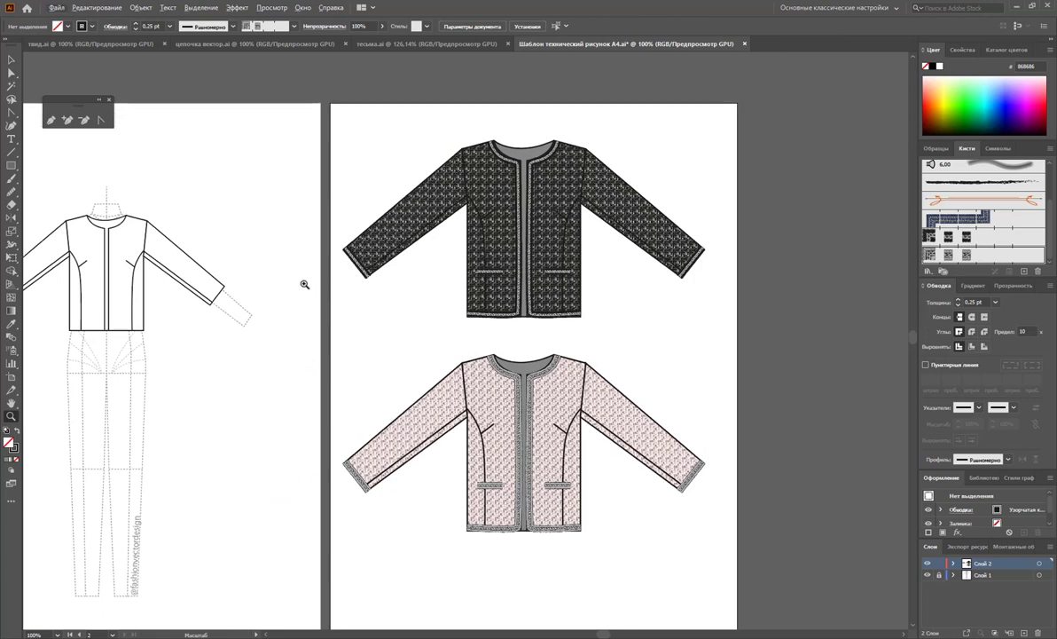